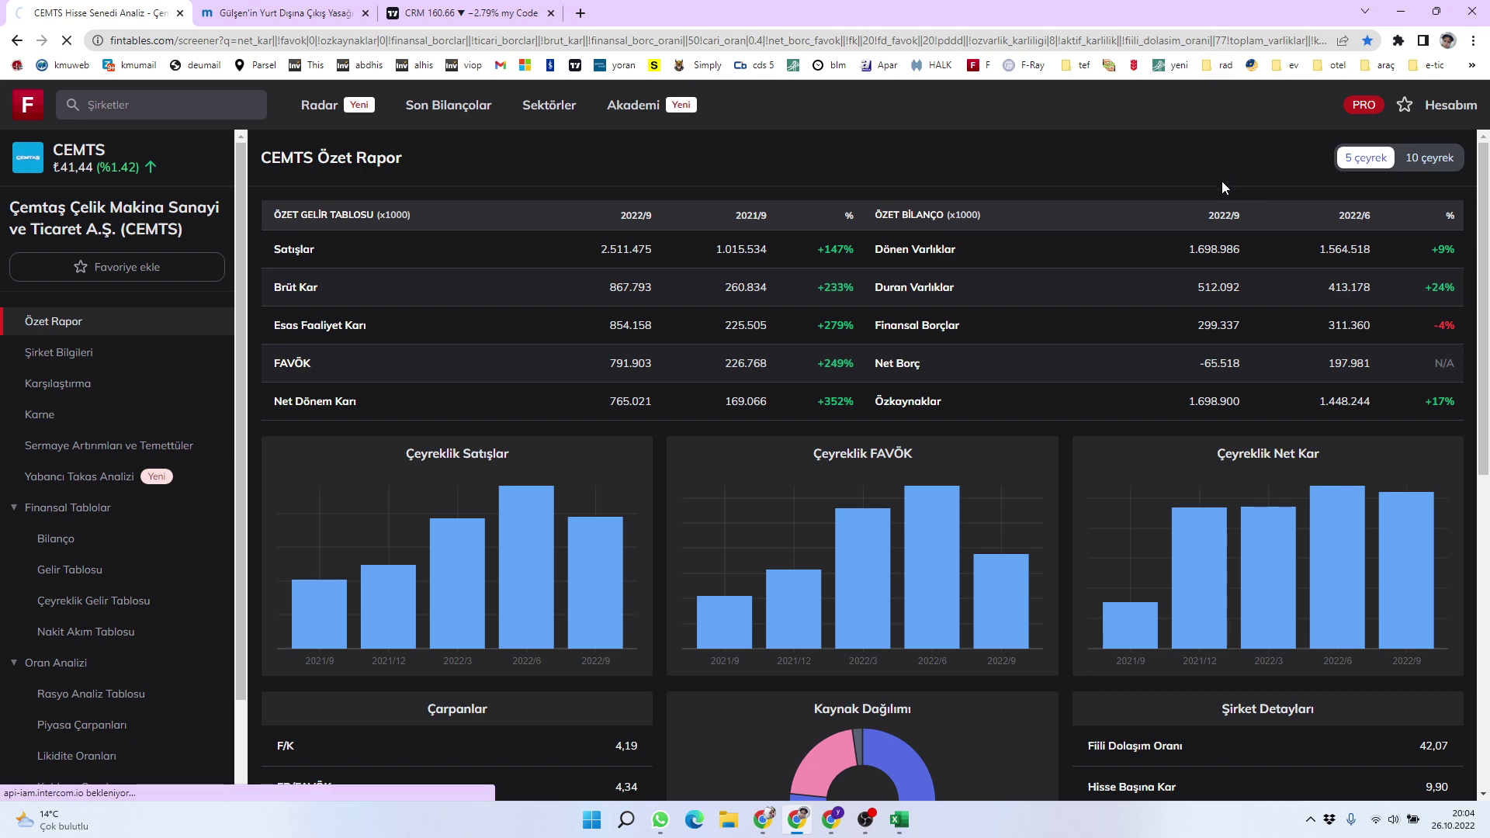
# Set the upper limit of the Fiili Dolaşım Oranı filter to 93 in the Radar screener
pyautogui.scroll(-10, 134, 569)
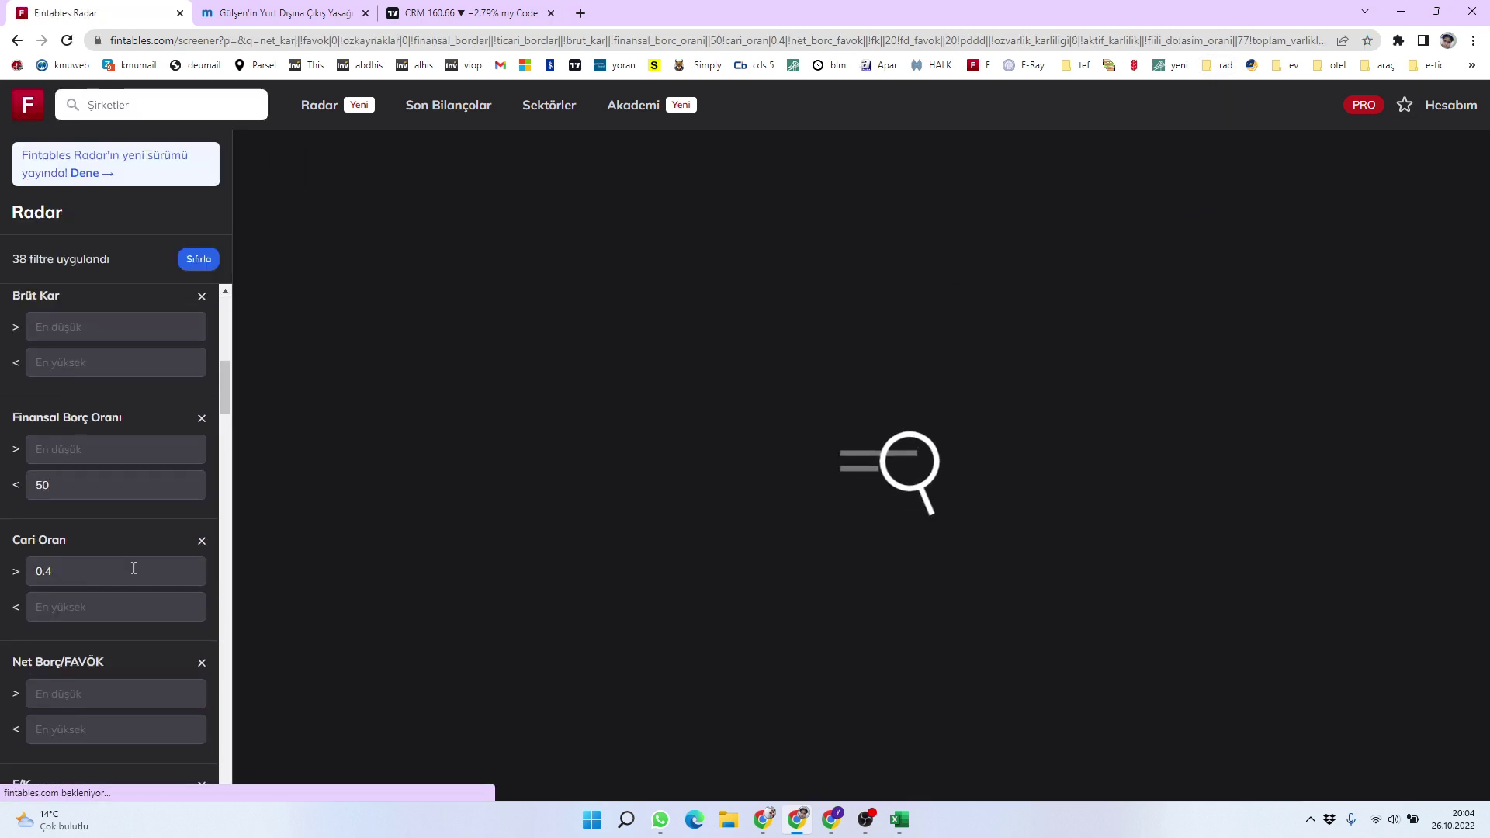
pyautogui.scroll(10, 90, 506)
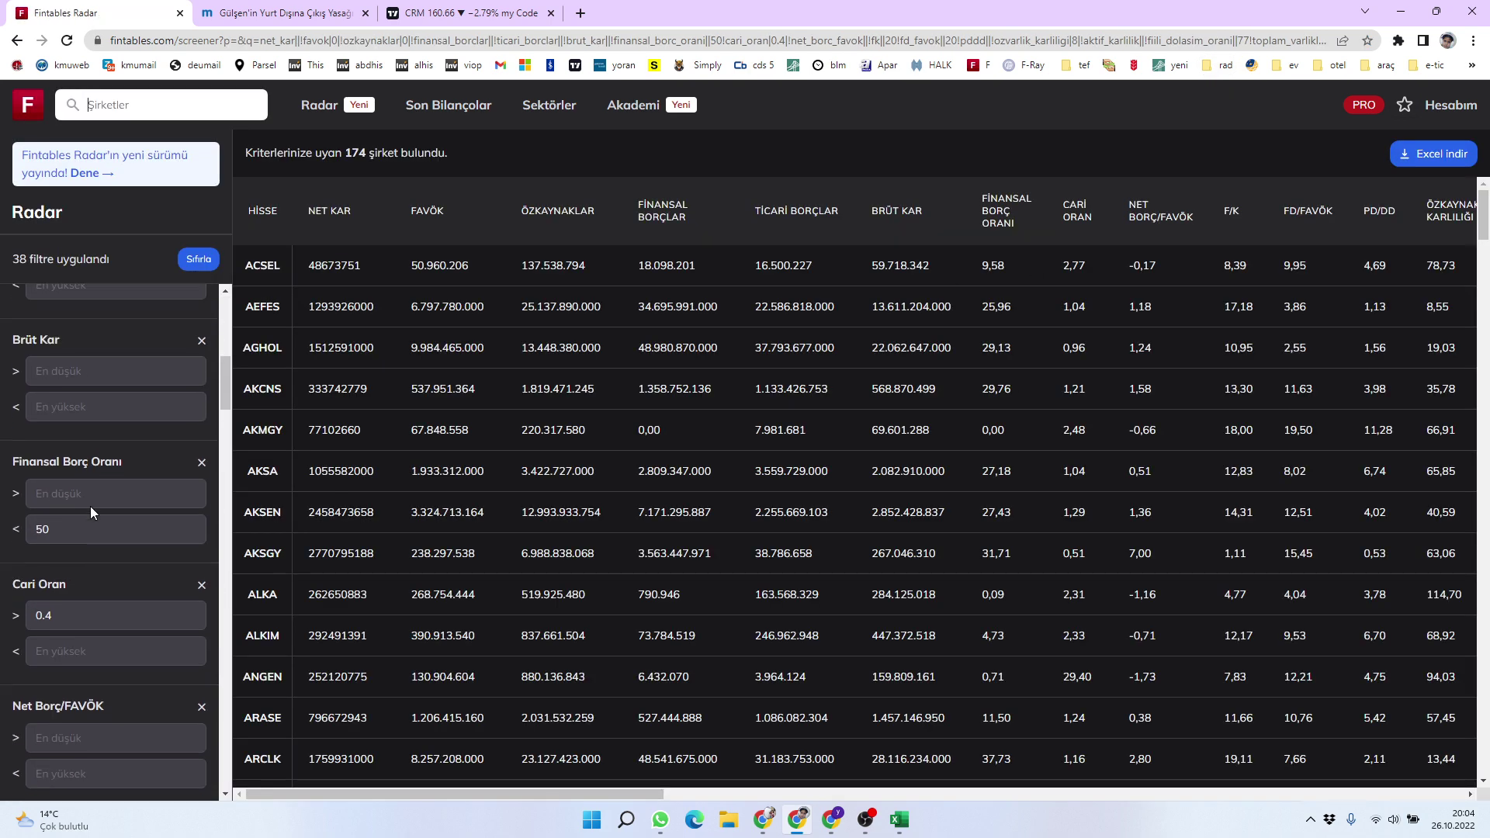
pyautogui.scroll(-6, 94, 506)
pyautogui.scroll(-7, 94, 507)
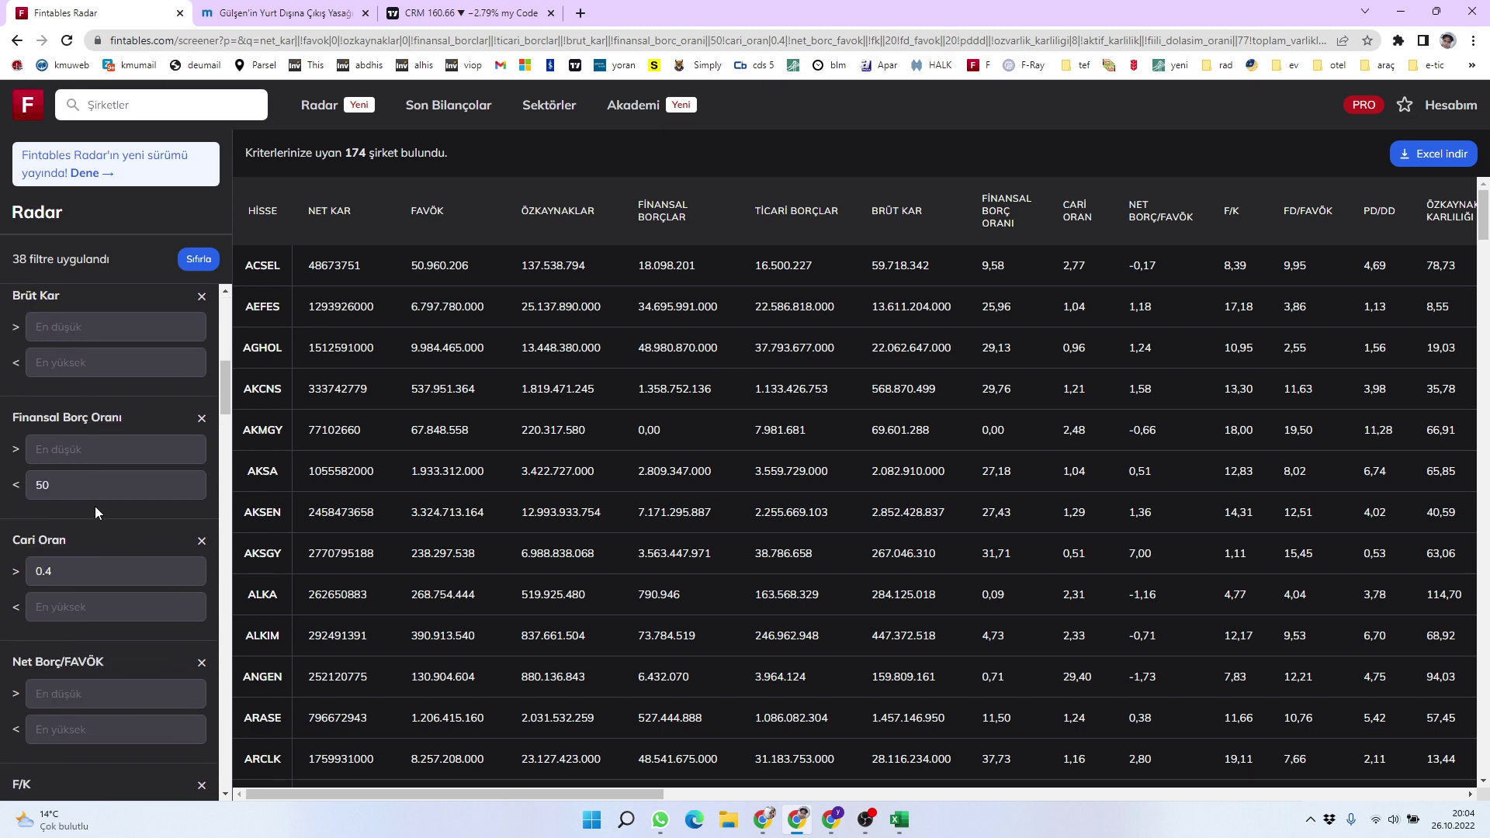
pyautogui.scroll(-3, 106, 528)
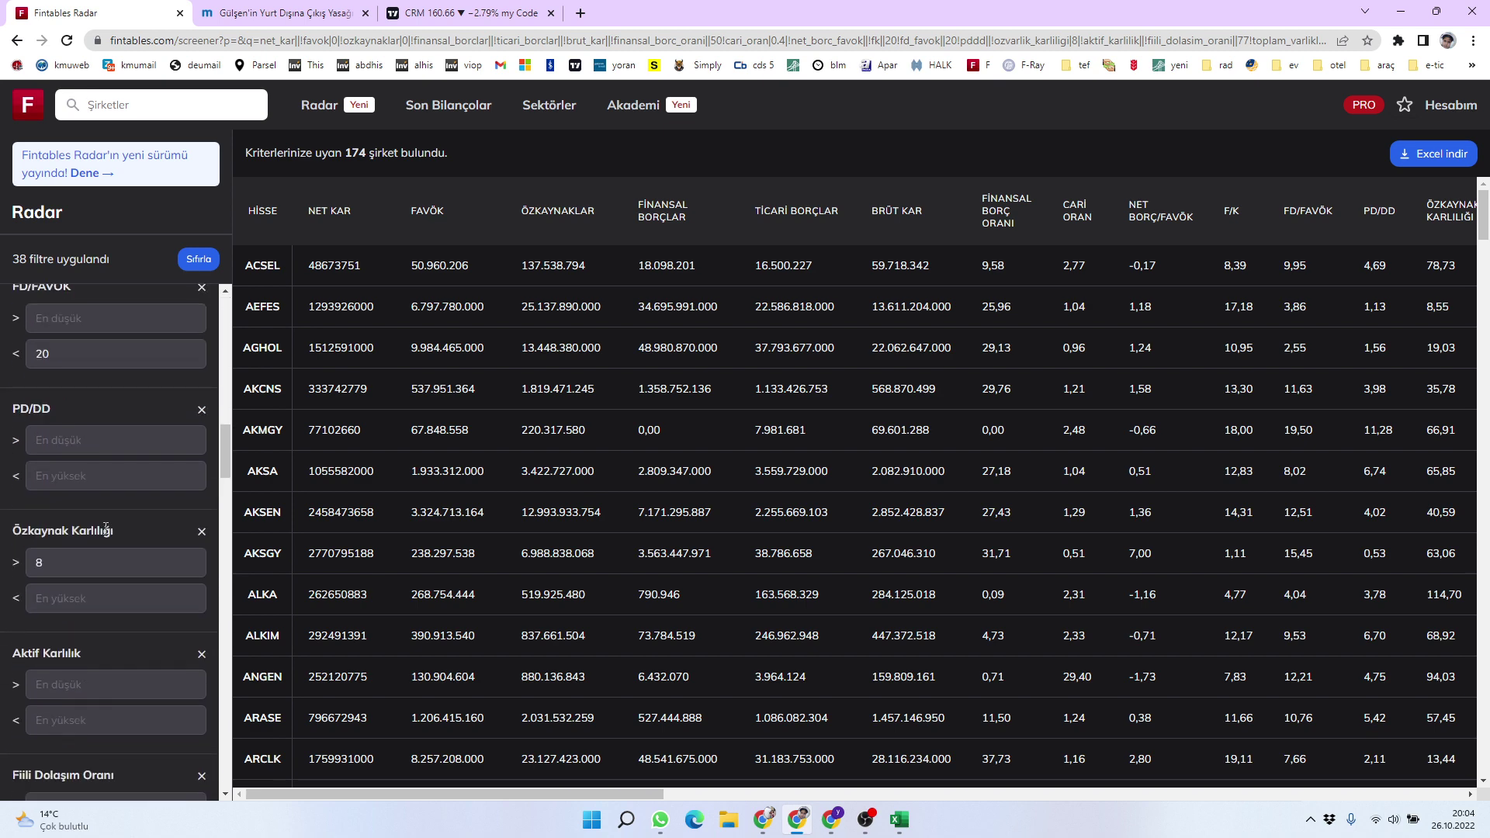
pyautogui.scroll(-6, 107, 528)
pyautogui.click(97, 433)
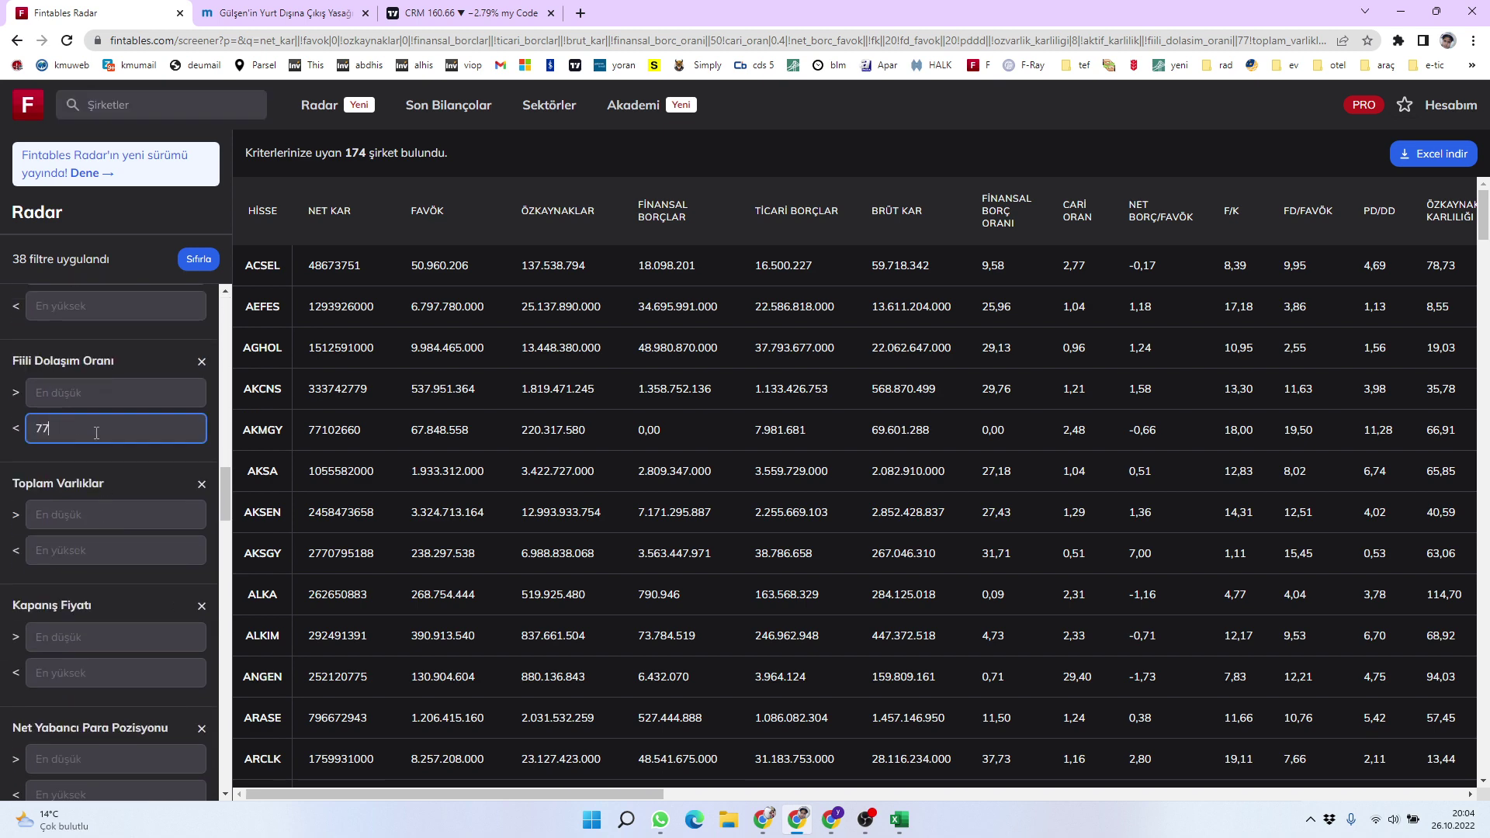
pyautogui.press('BackSpace')
pyautogui.write('93')
# Bookmark the current Radar page under the name "12çççç" in the bookmarks bar folder
pyautogui.click(1366, 40)
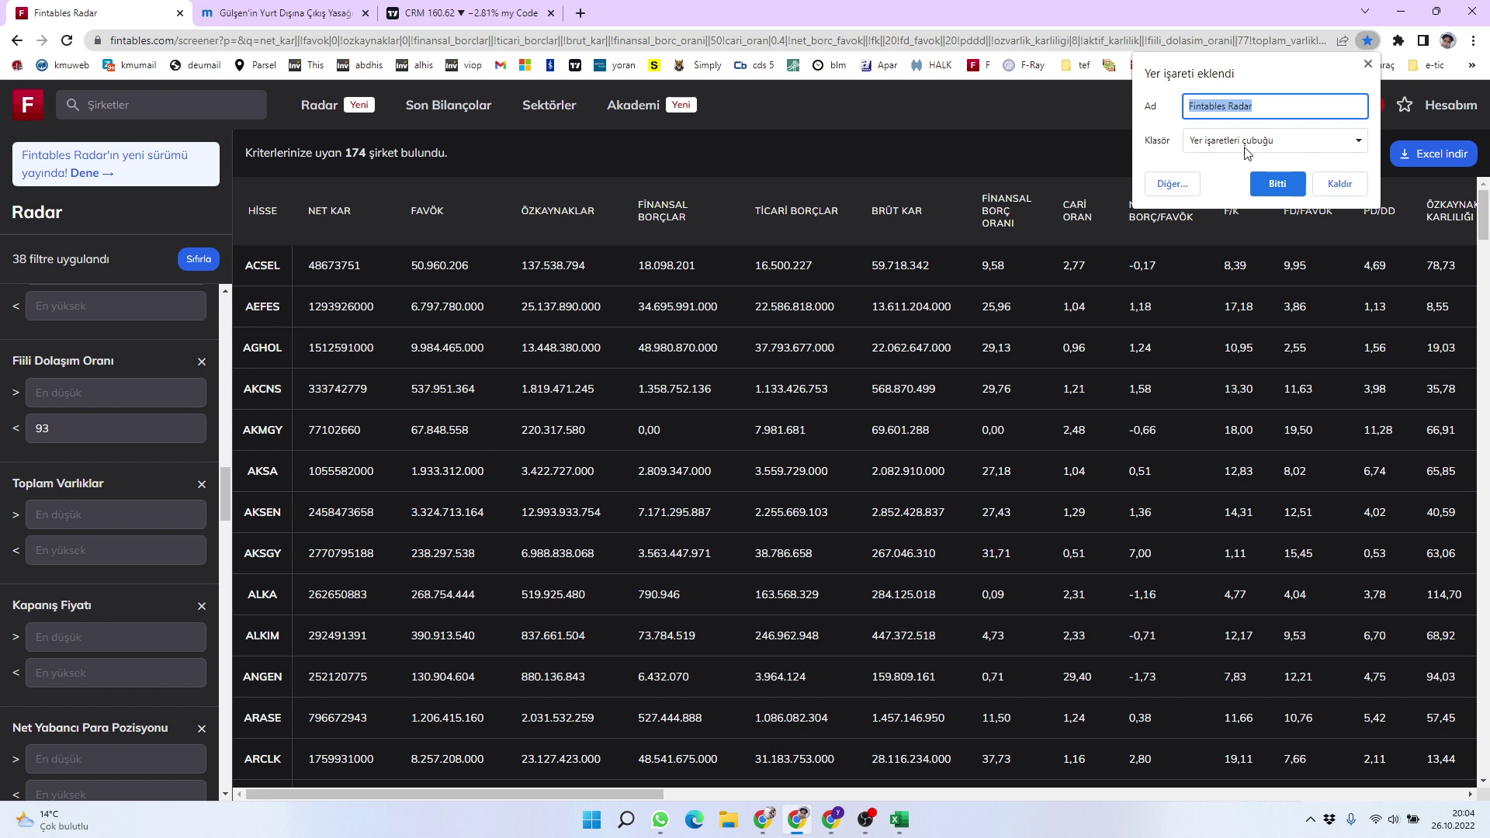
pyautogui.write('12çççç')
pyautogui.click(1274, 182)
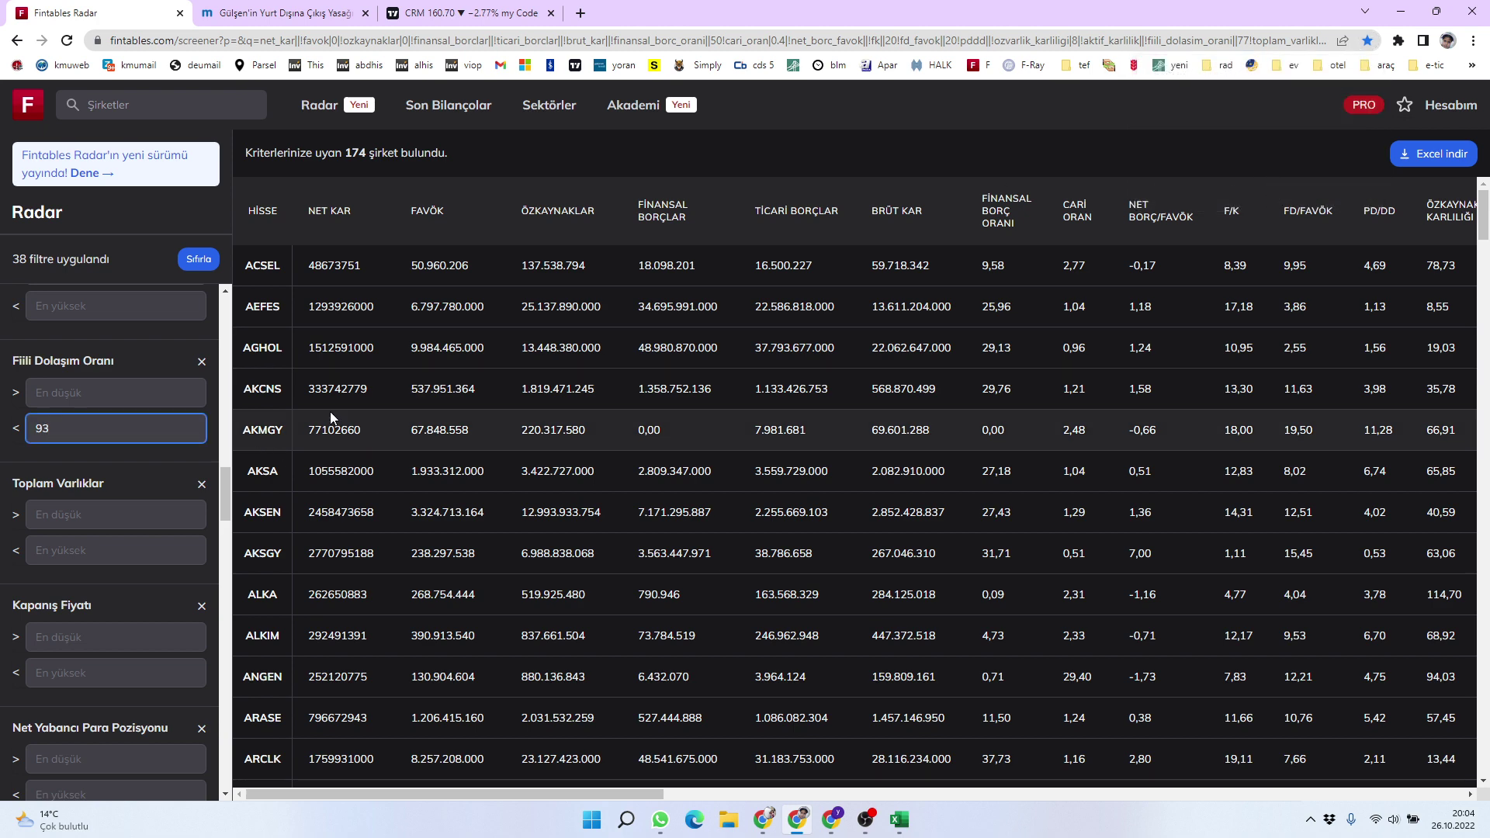
# Run the screener with the updated filters and open its results as a downloaded Excel file
pyautogui.scroll(-15, 134, 501)
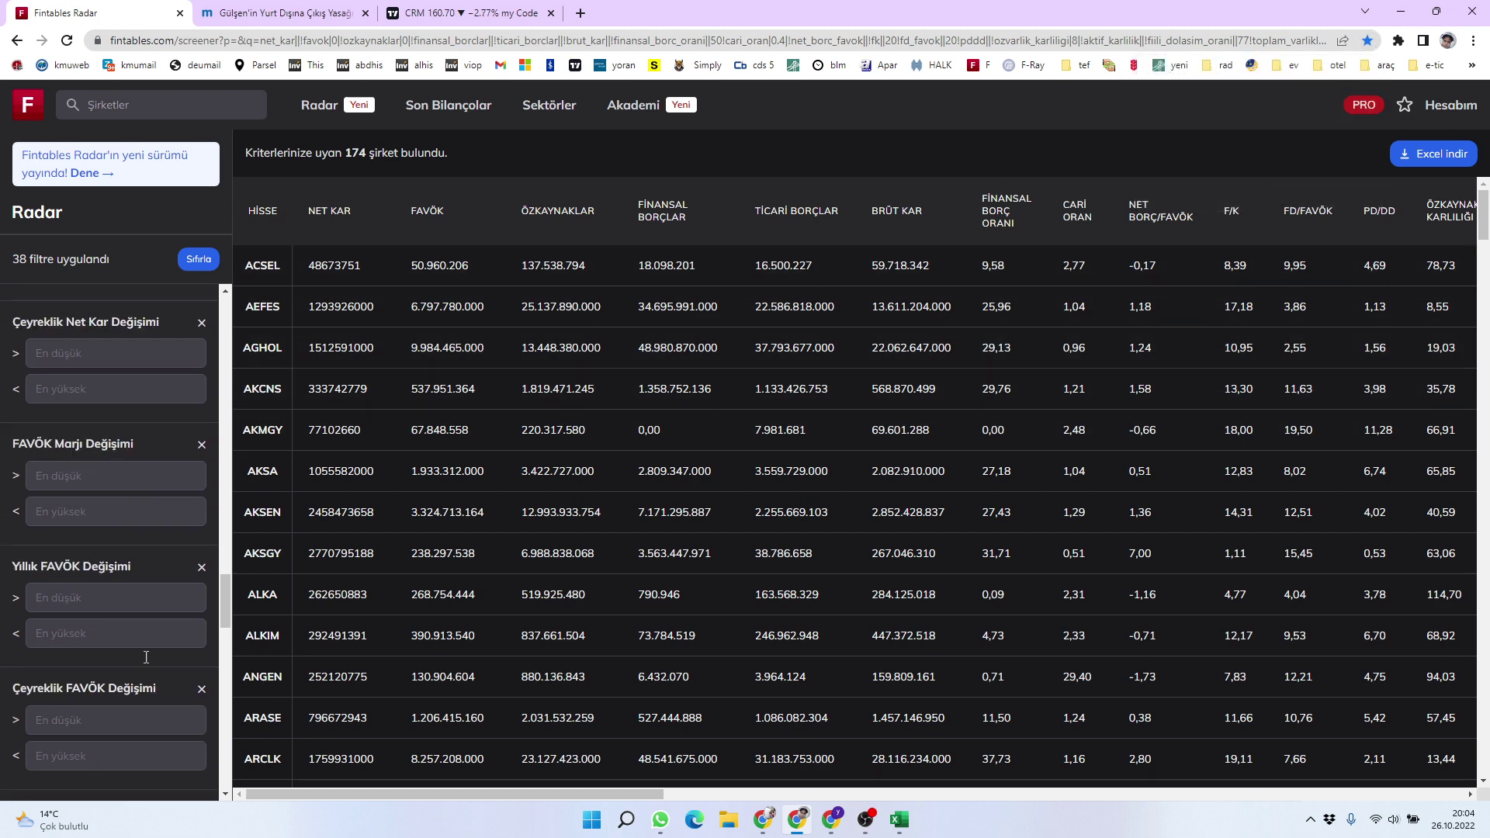
pyautogui.click(159, 786)
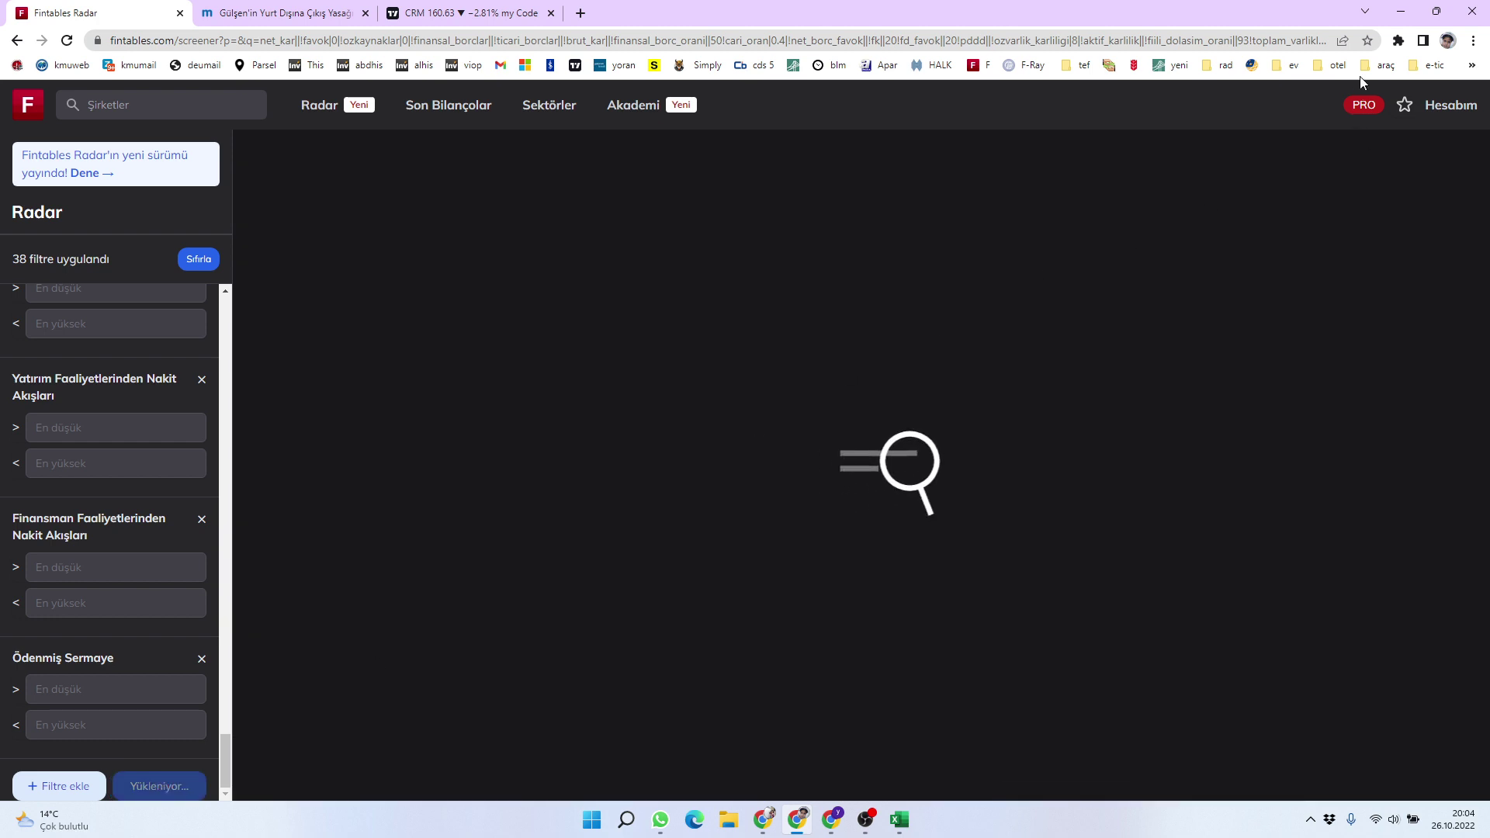
pyautogui.click(1433, 154)
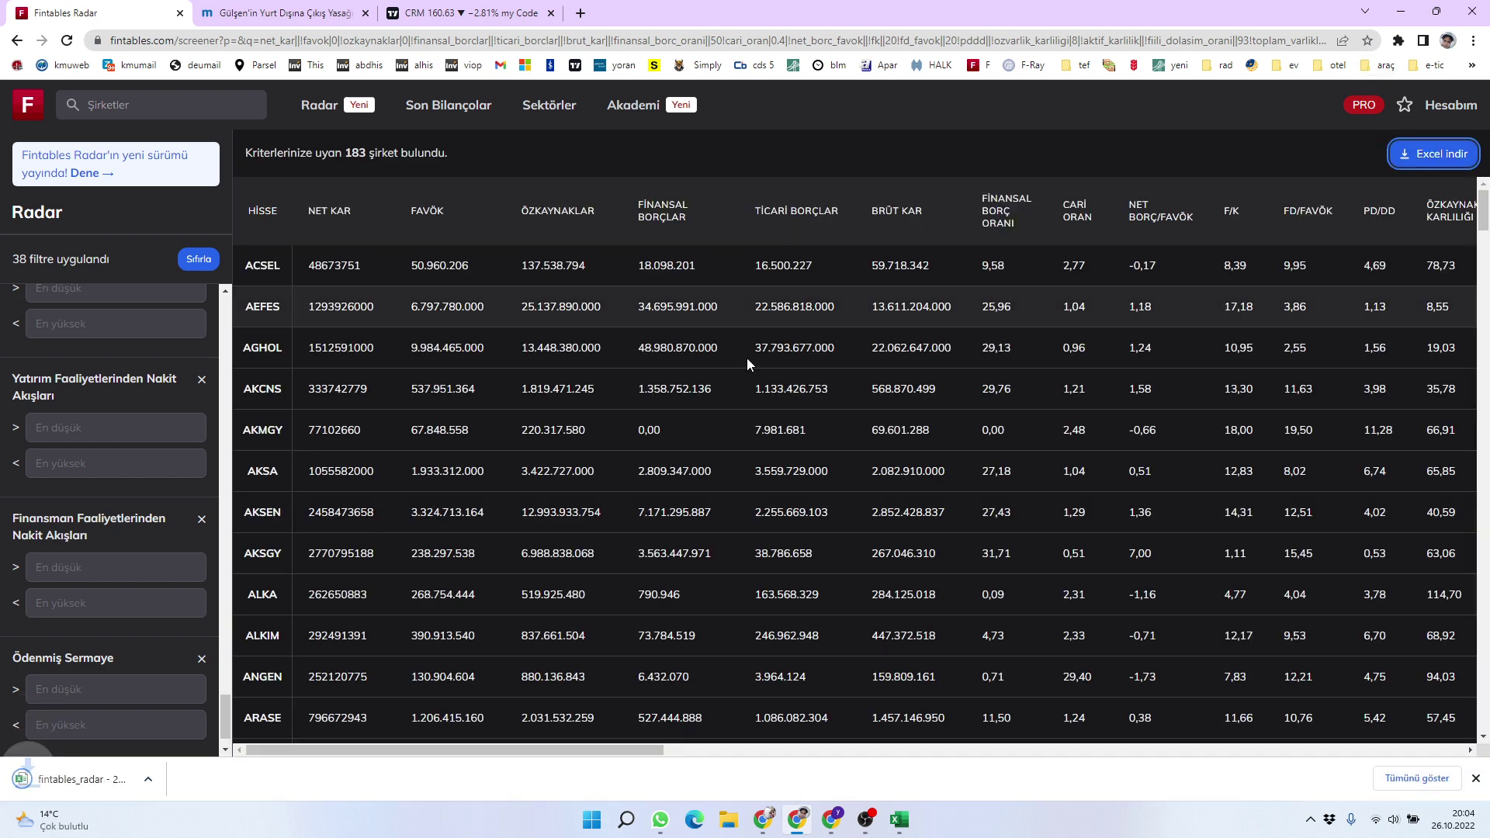
pyautogui.click(72, 784)
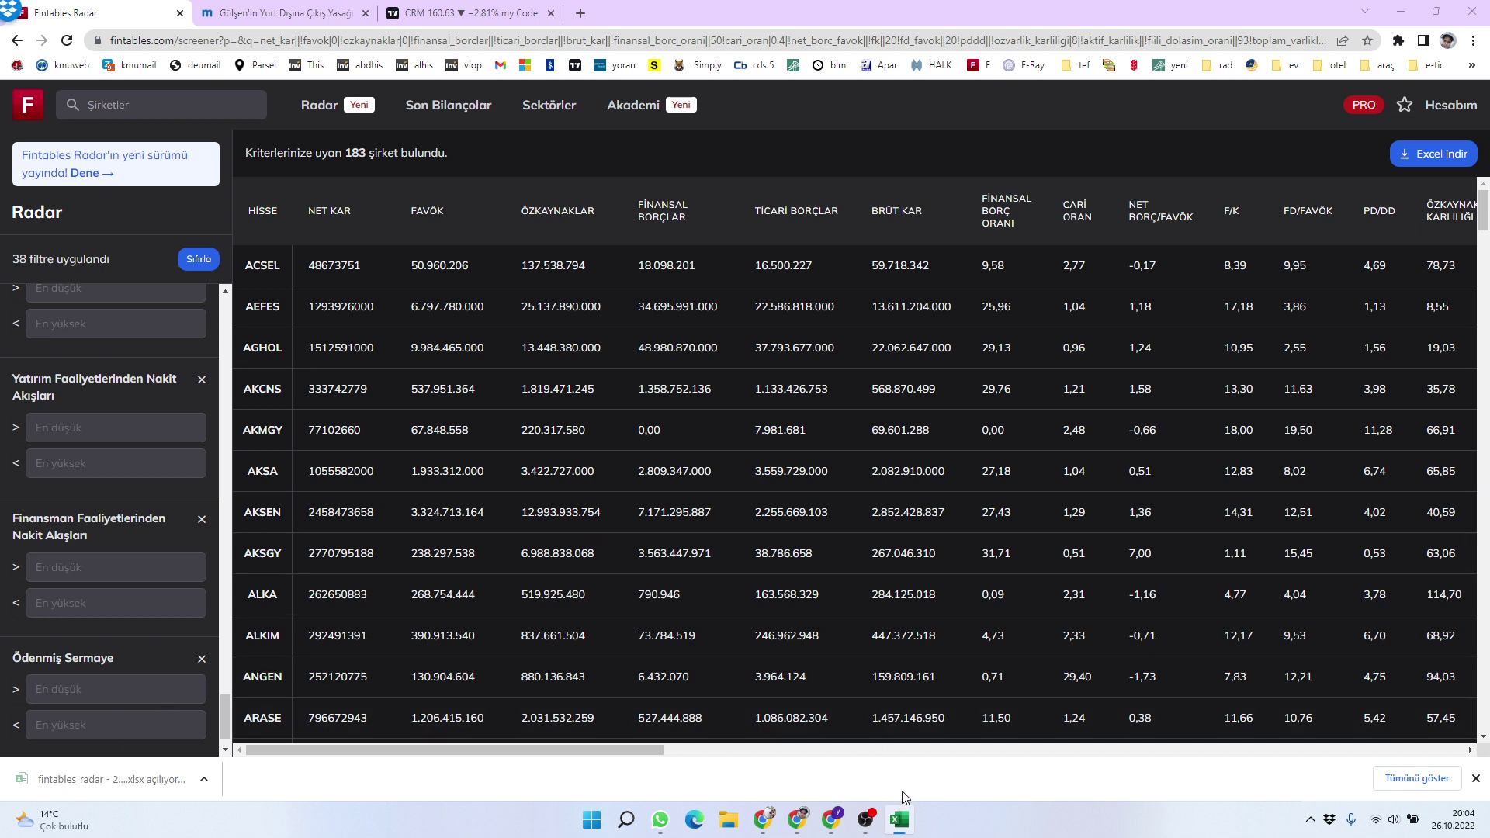
# In the AA 2022-10-02 workbook, copy the calculated columns' headers and first formula row, range AN1:CE2
pyautogui.moveTo(900, 823)
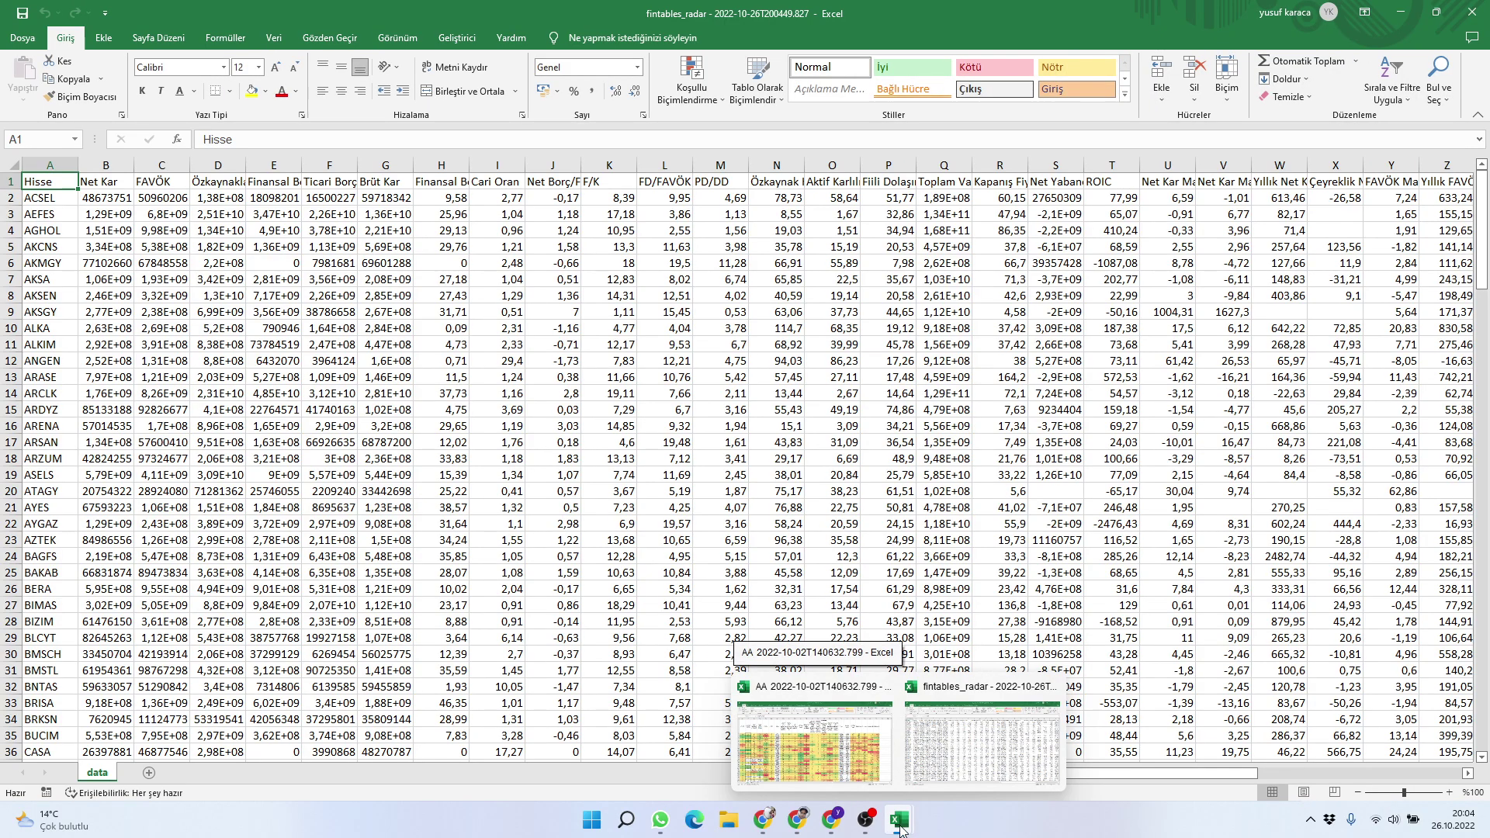
pyautogui.click(799, 765)
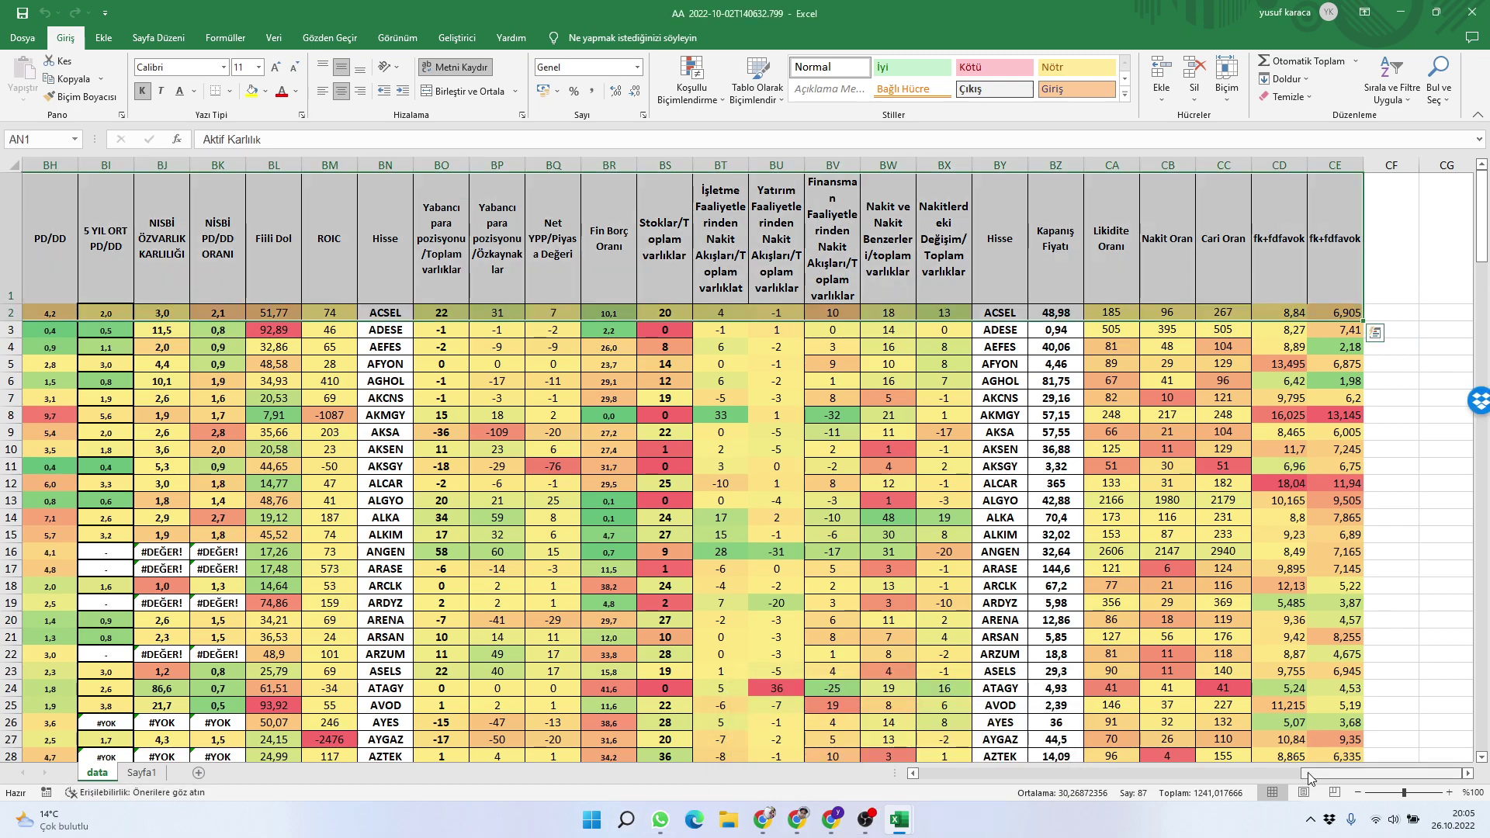
pyautogui.moveTo(1307, 772); pyautogui.dragTo(1135, 773)
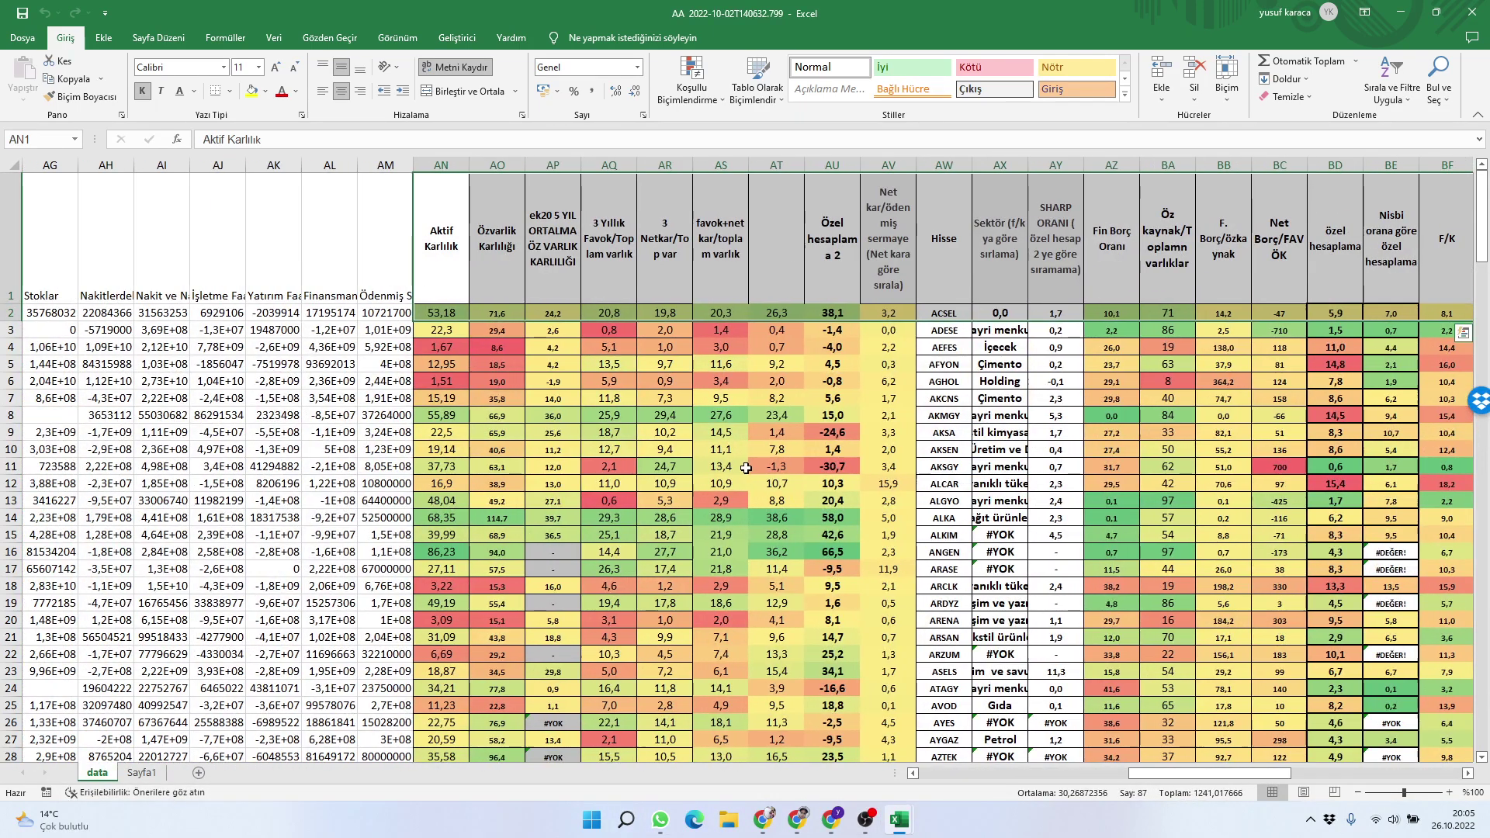
pyautogui.click(746, 469)
pyautogui.moveTo(441, 266); pyautogui.dragTo(1354, 305)
pyautogui.hotkey('ctrl', 'c')
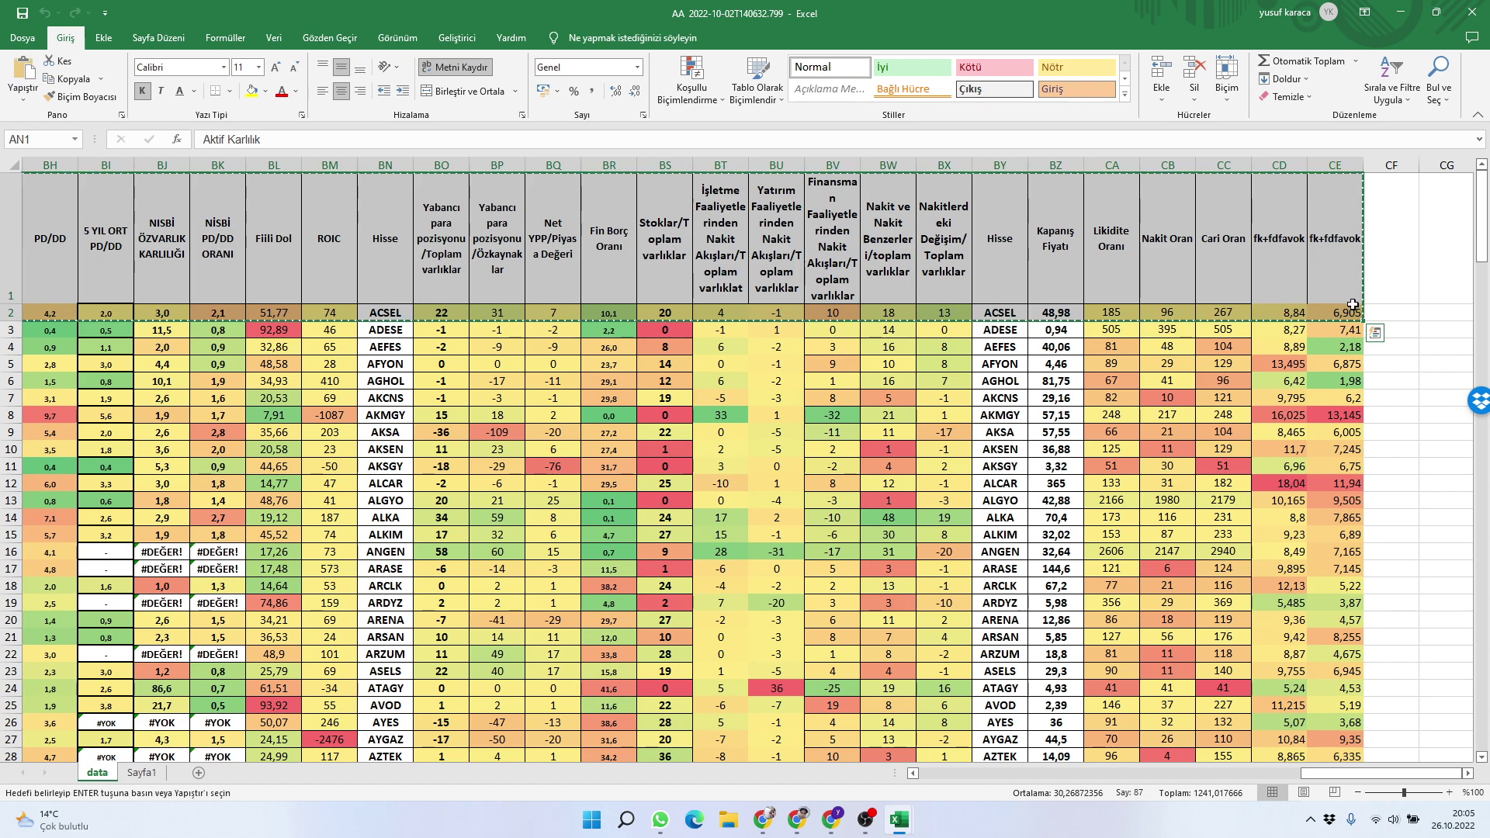
# Paste the copied headers and formulas into the fintables_radar workbook starting at cell AN1, over the undefined column
pyautogui.moveTo(900, 821)
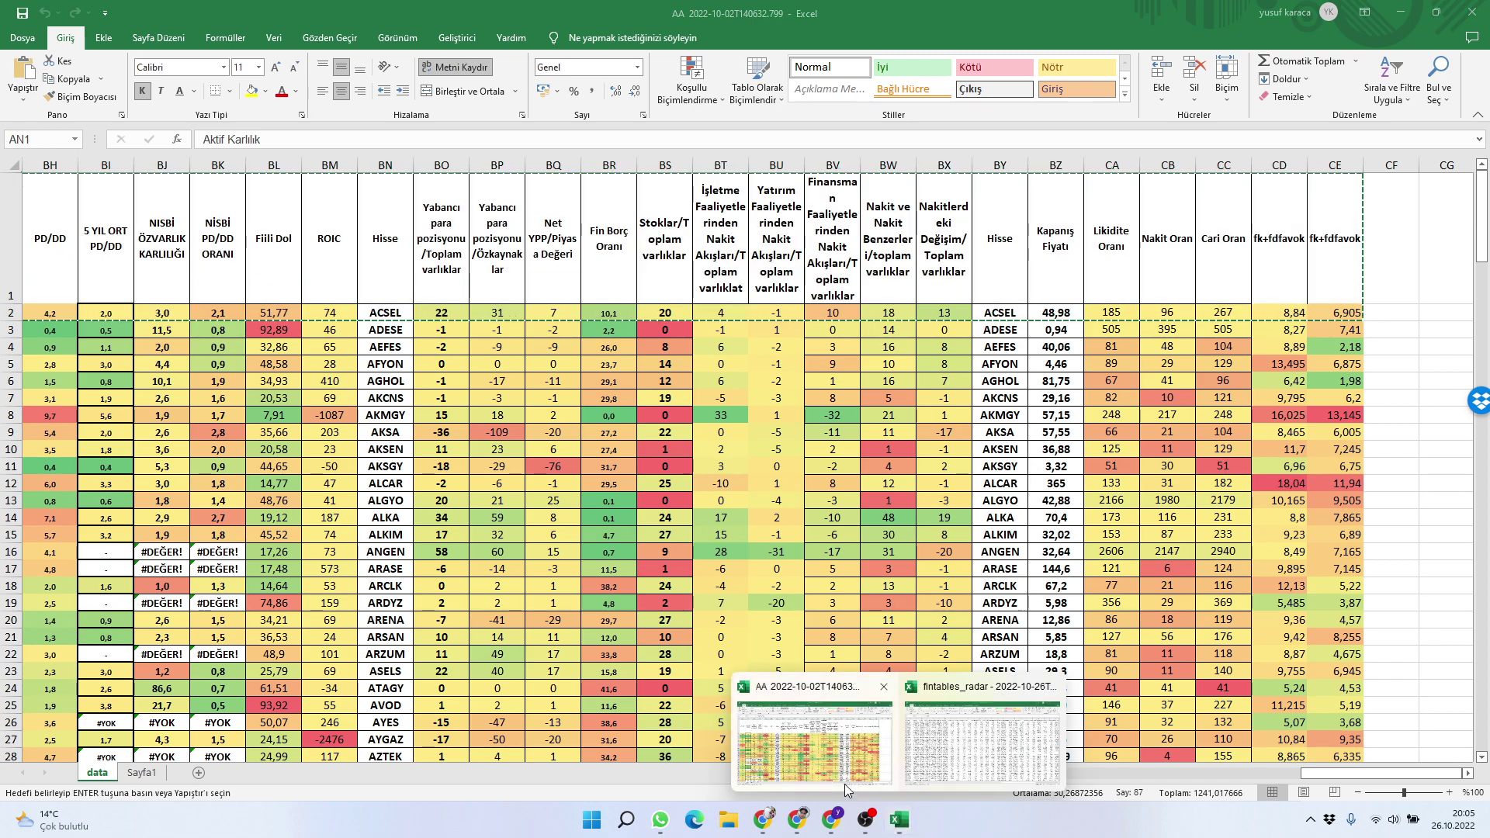
pyautogui.click(977, 707)
pyautogui.moveTo(1122, 774); pyautogui.dragTo(1326, 774)
pyautogui.click(1390, 187)
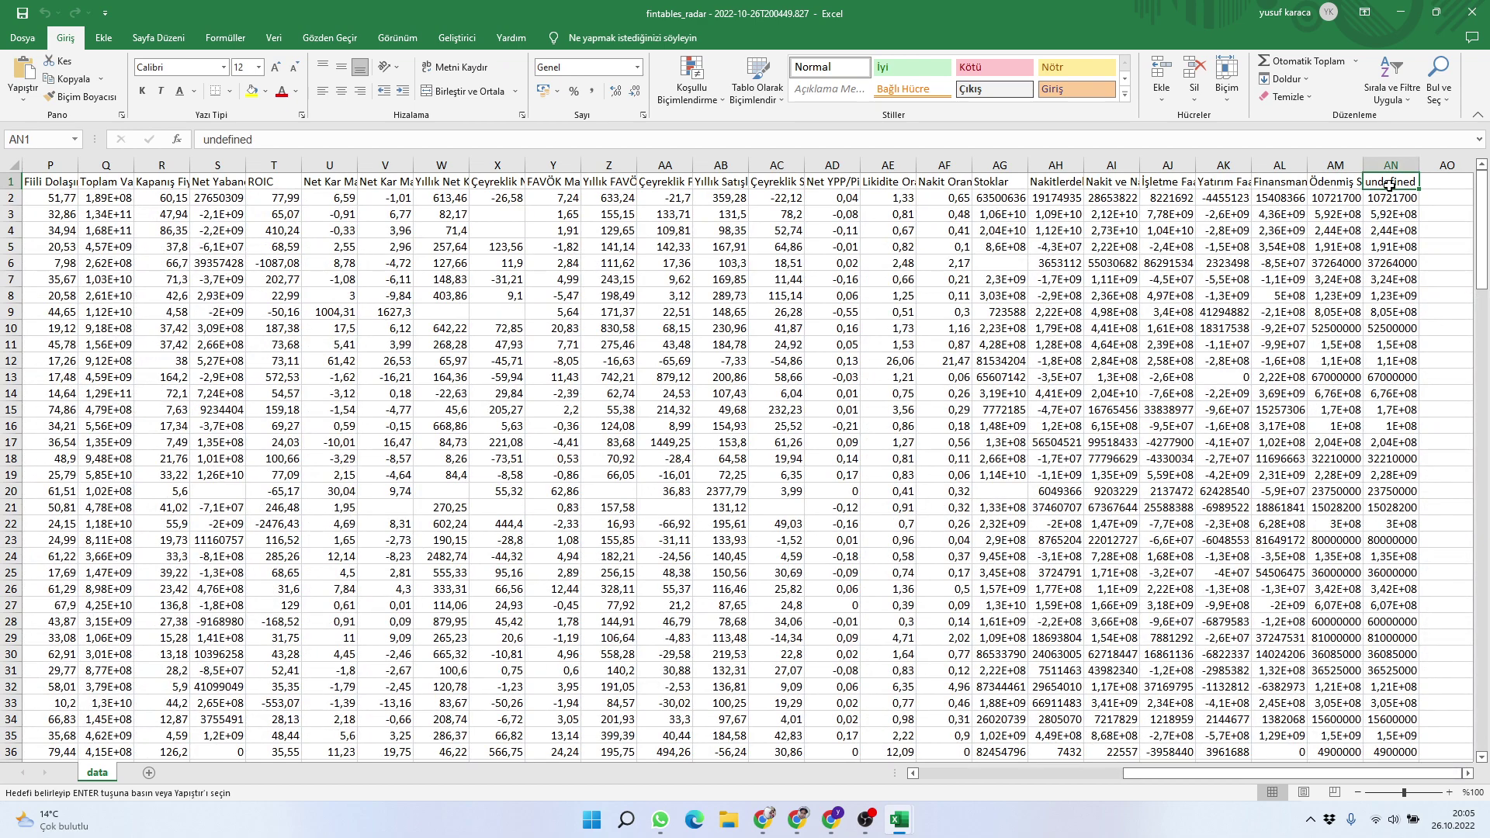
pyautogui.hotkey('ctrl', 'v')
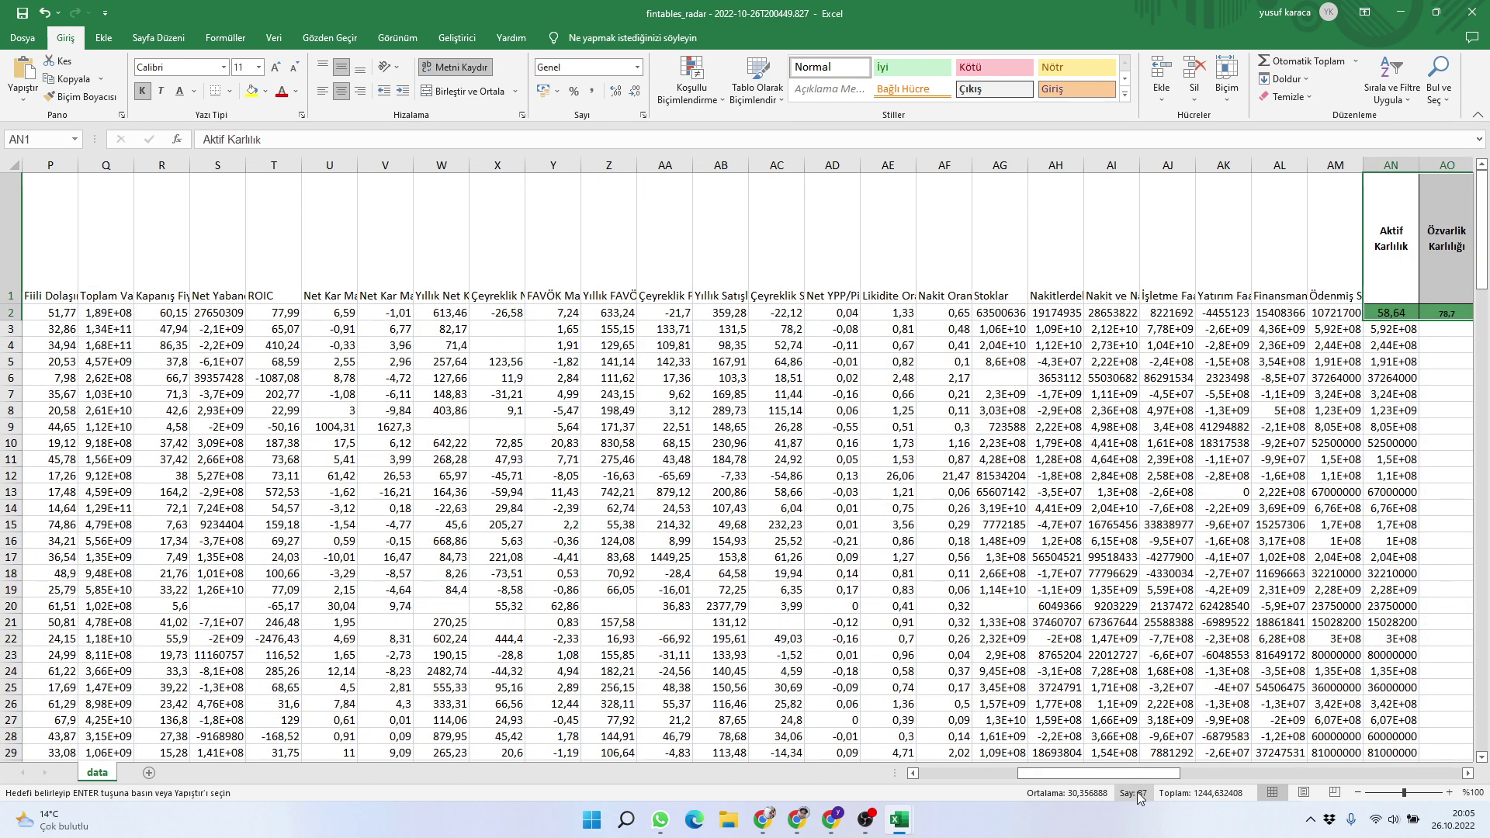
# Fill the formulas in AN2:CE2 down to the last company row, row 184
pyautogui.moveTo(1144, 776); pyautogui.dragTo(1282, 774)
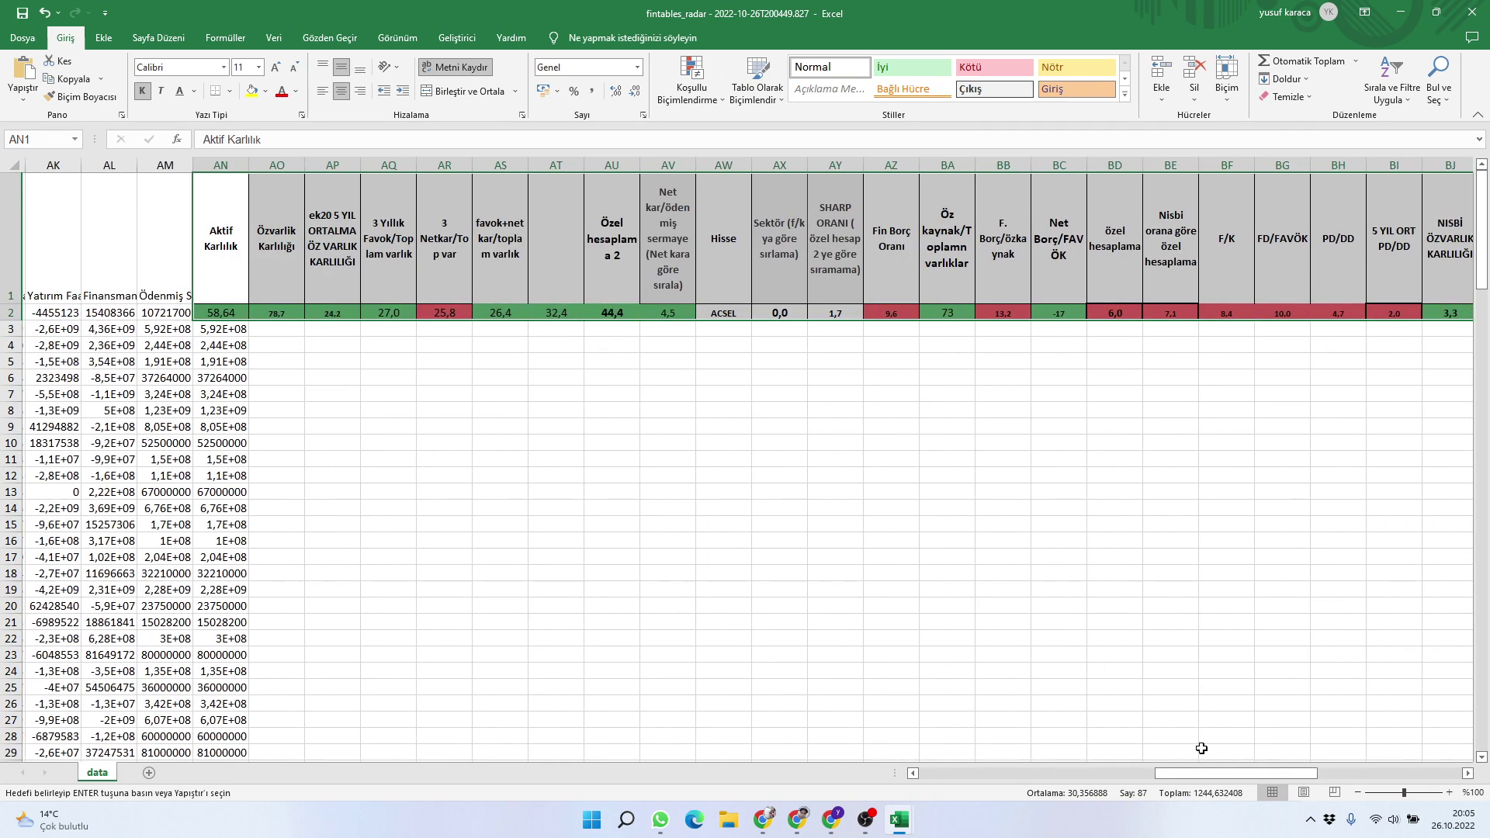
pyautogui.click(450, 393)
pyautogui.moveTo(216, 313); pyautogui.dragTo(1338, 313)
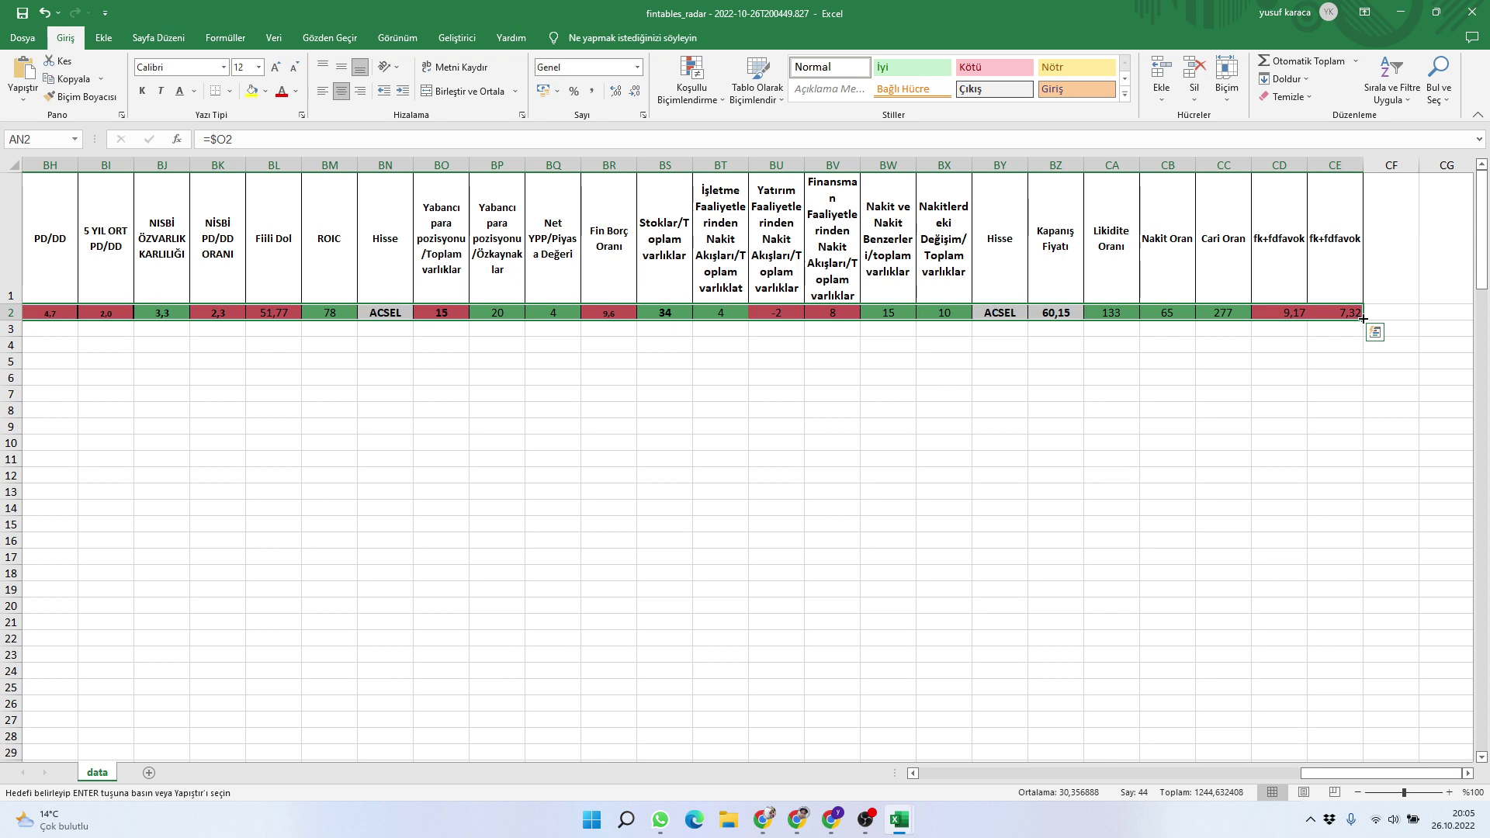
pyautogui.moveTo(1362, 319); pyautogui.dragTo(446, 731)
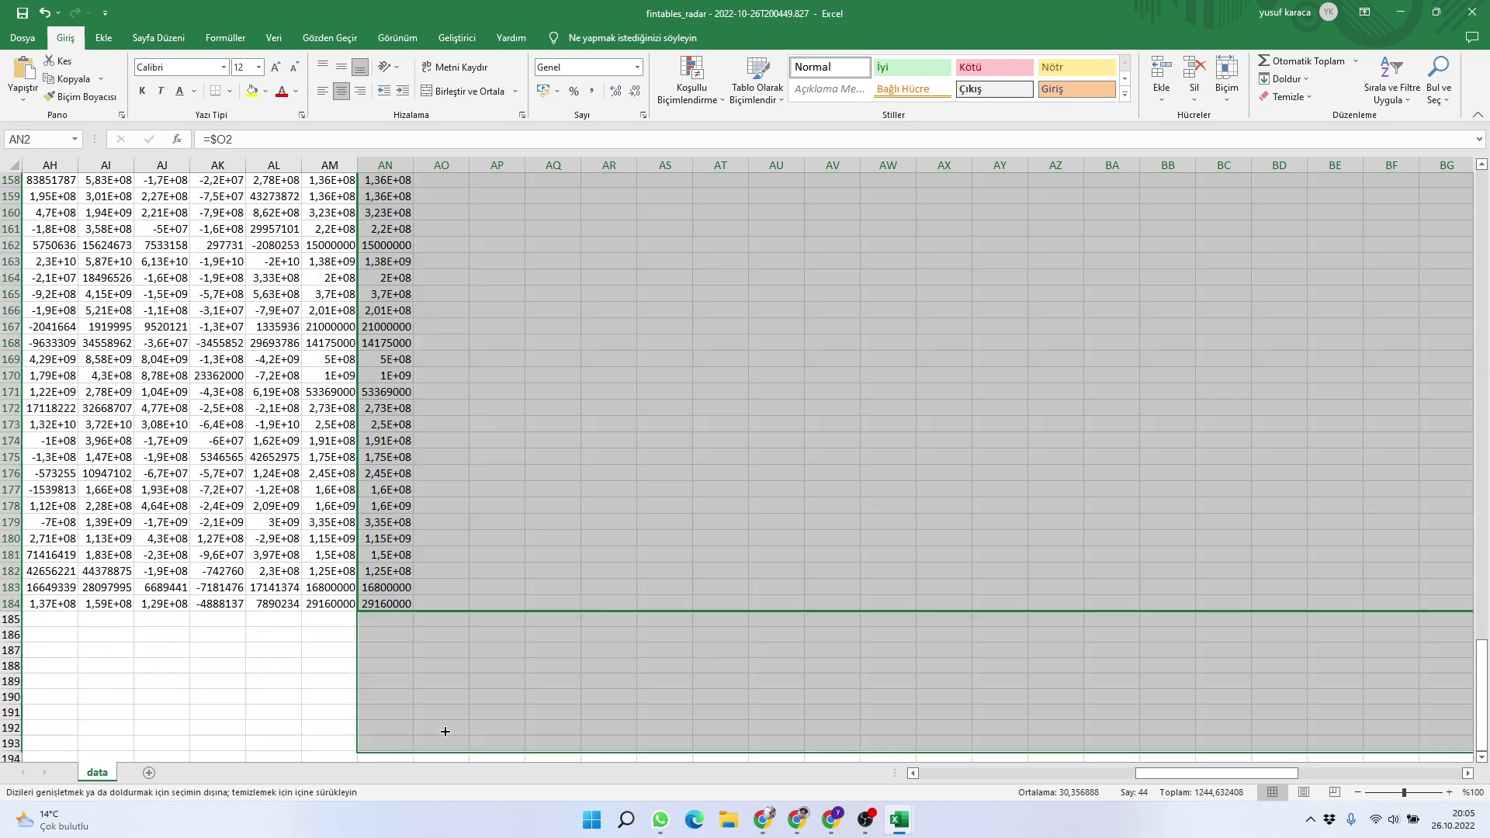
pyautogui.scroll(-8, 1247, 635)
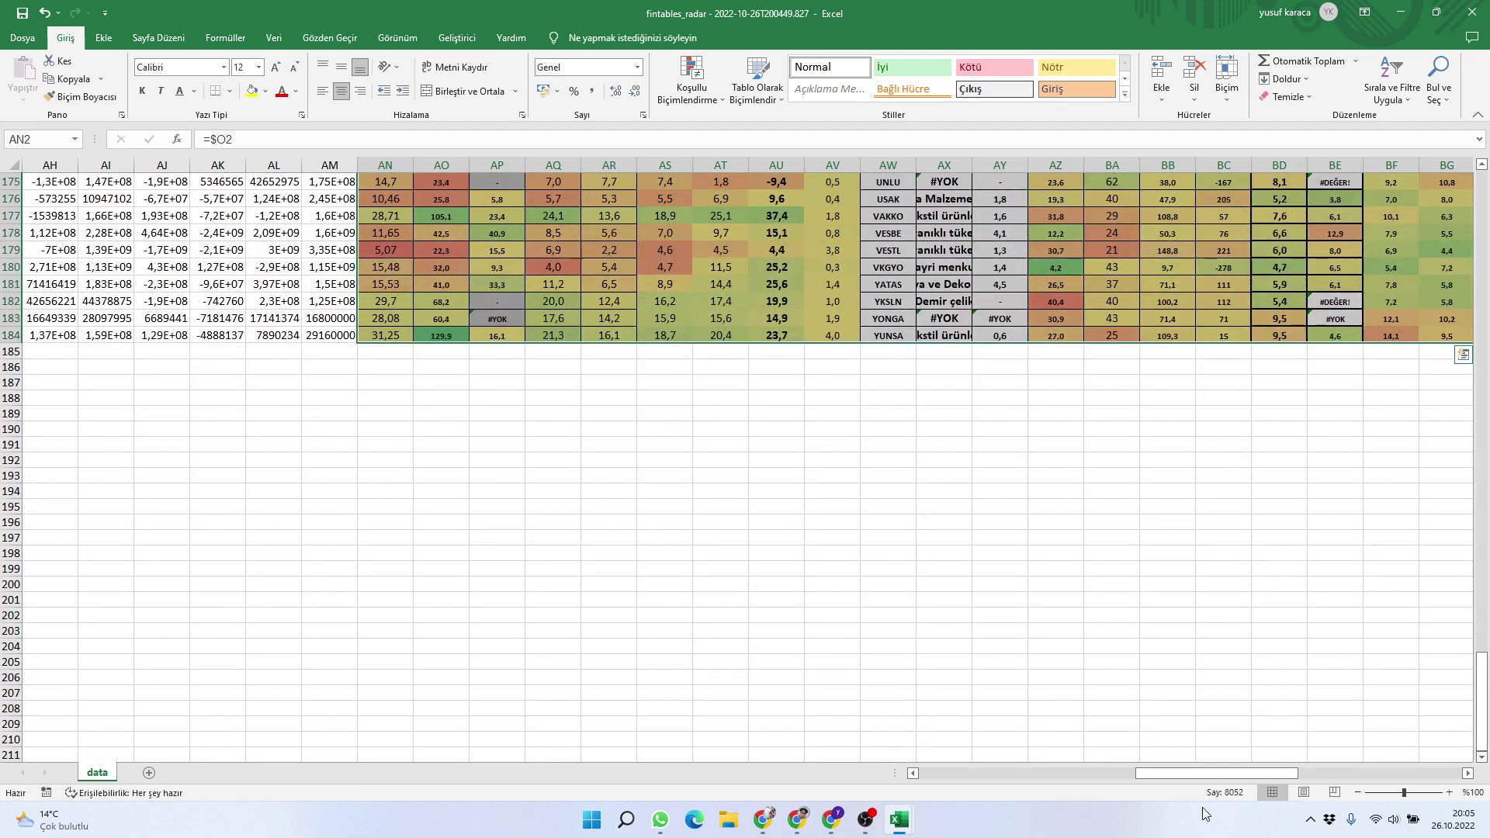
# Copy the whole calculated table, from the headers in AN1 to CE184
pyautogui.moveTo(1211, 774); pyautogui.dragTo(1379, 631)
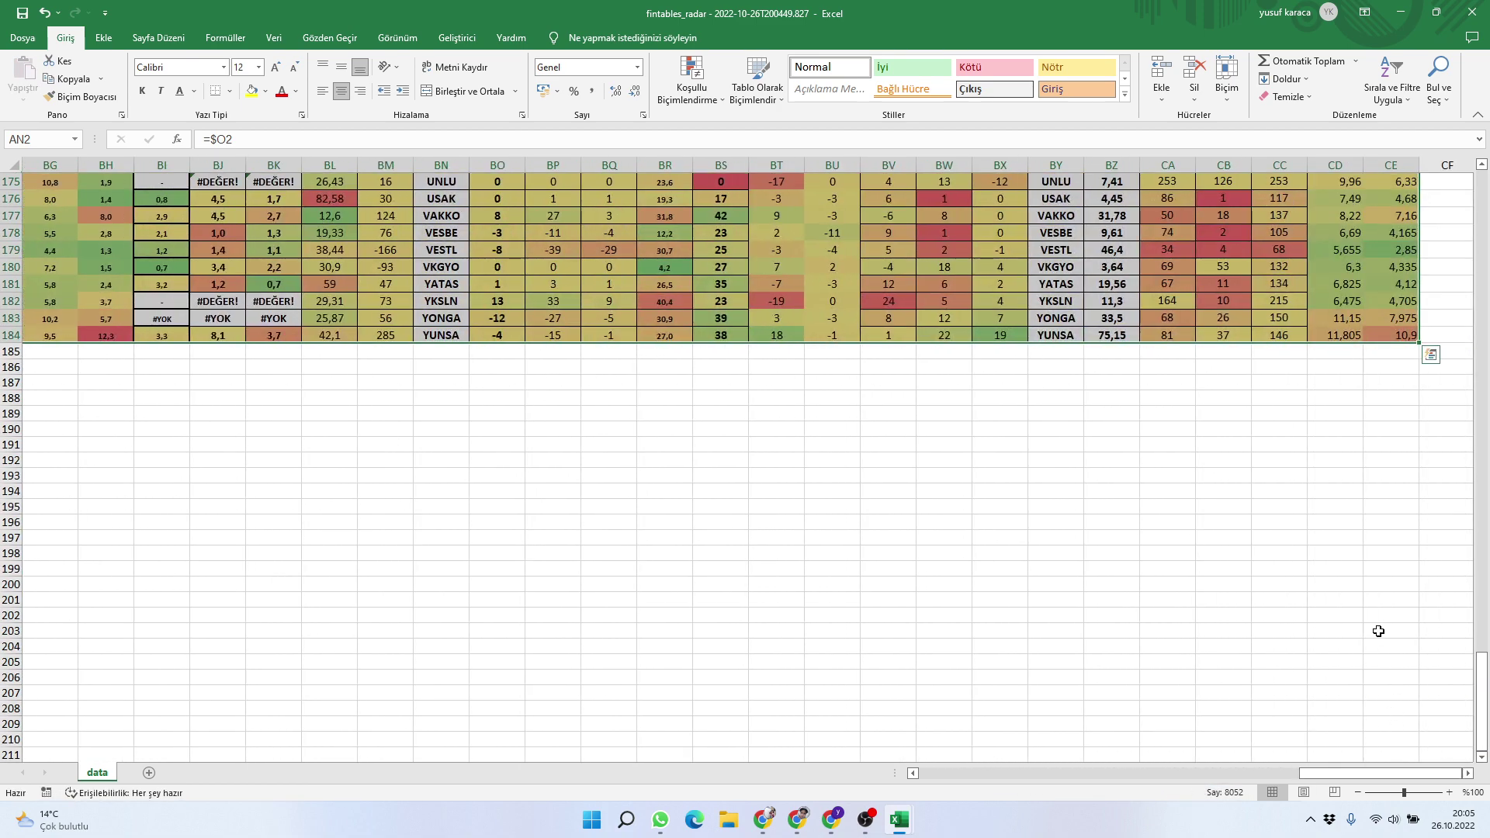
pyautogui.scroll(3, 1379, 631)
pyautogui.click(1379, 535)
pyautogui.moveTo(1404, 471); pyautogui.dragTo(342, 209)
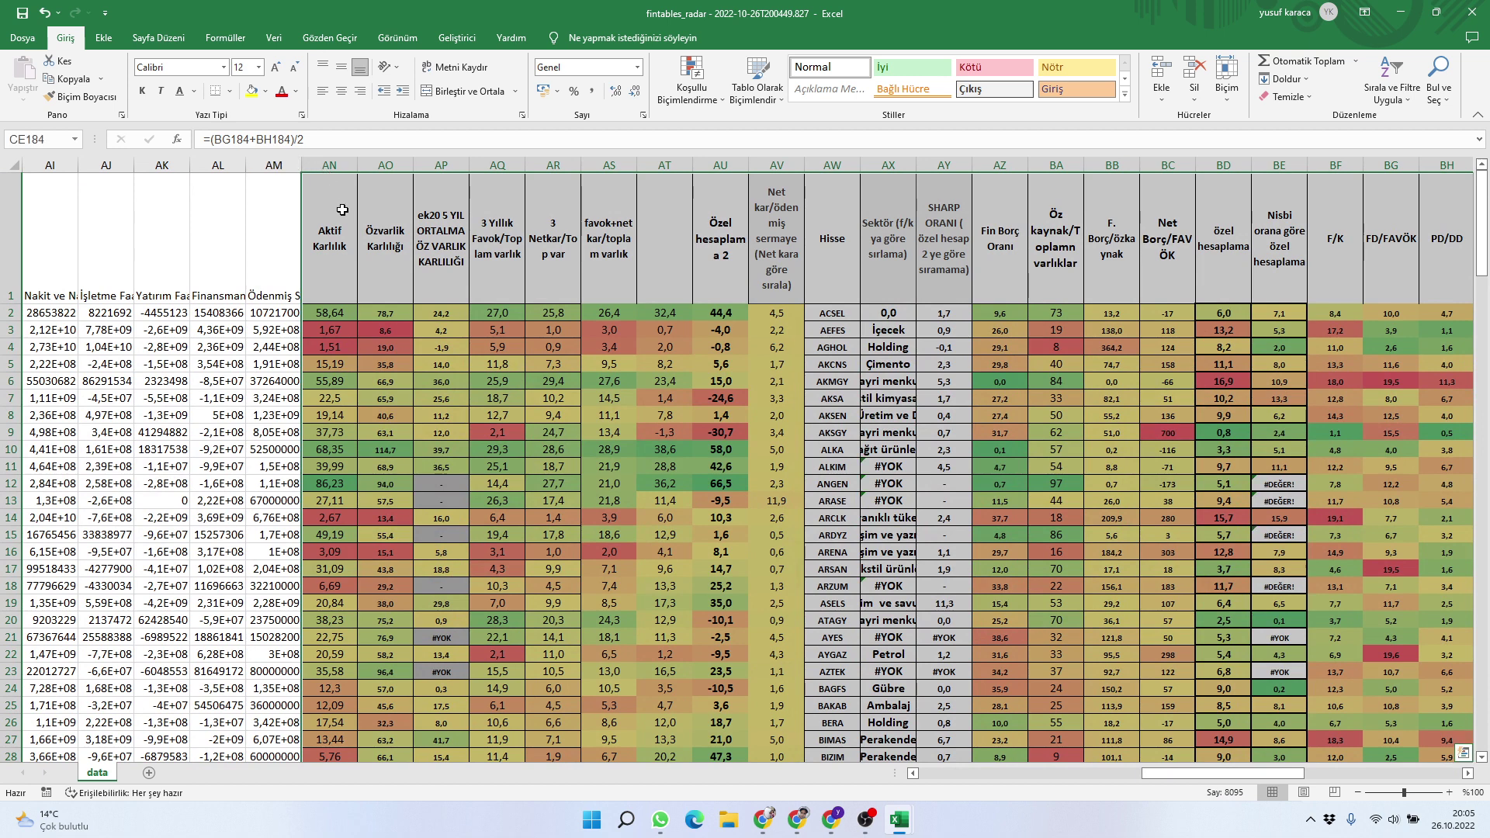
pyautogui.rightClick(342, 210)
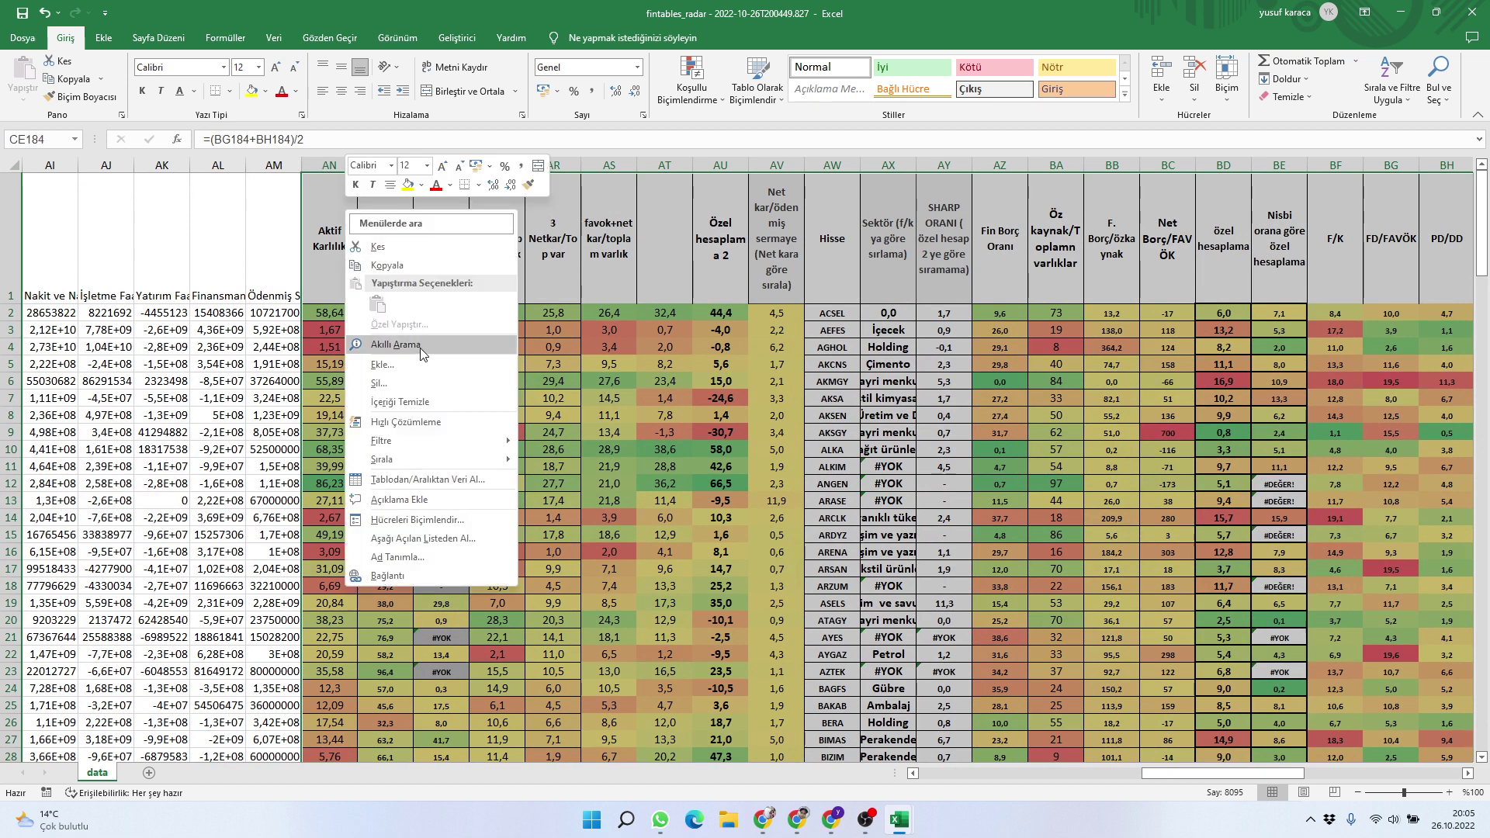
pyautogui.click(413, 266)
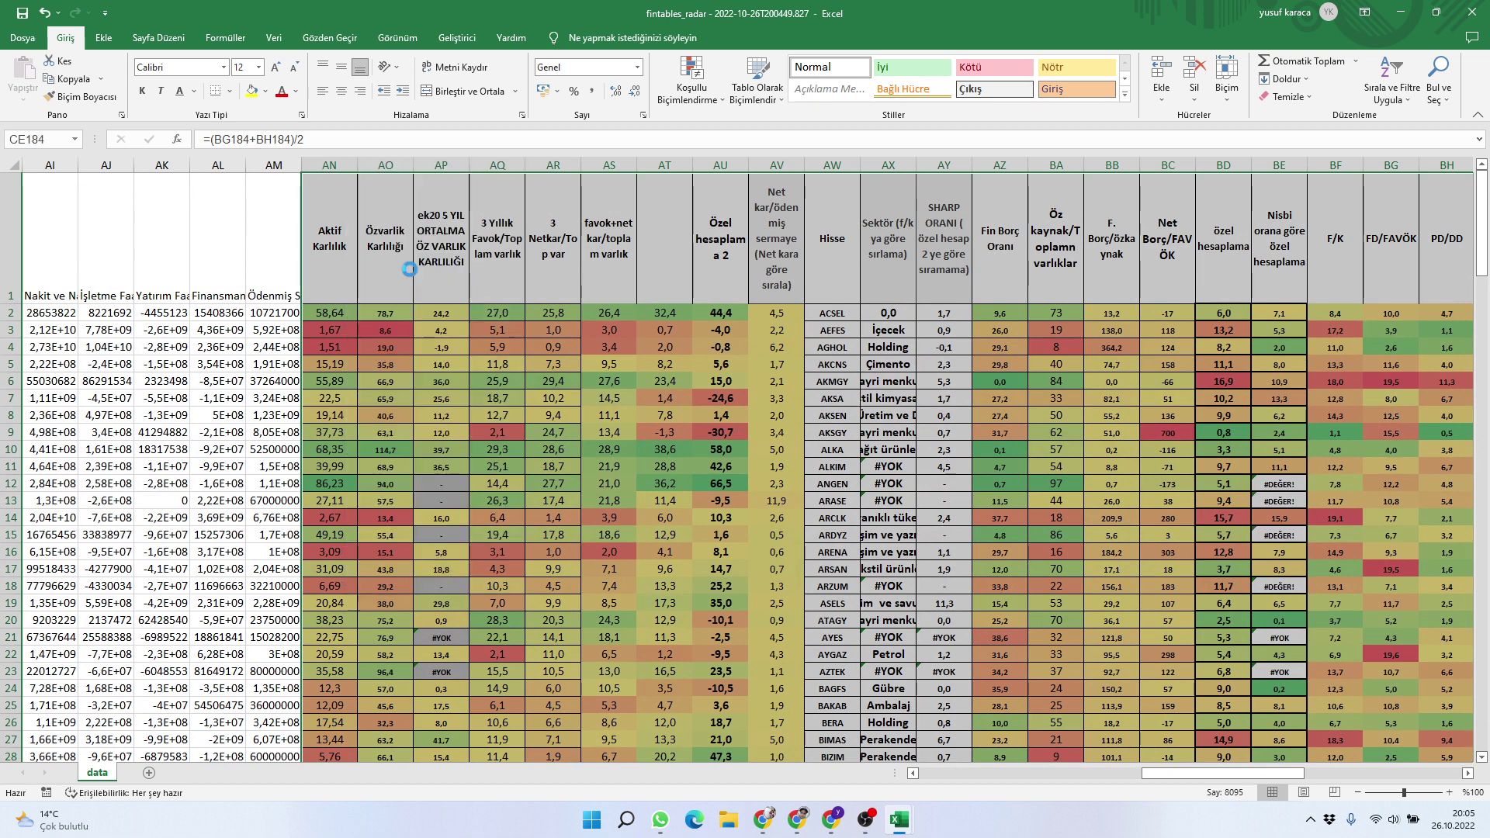
# Add a new sheet and paste the copied table at A1 as values with source formatting
pyautogui.click(150, 773)
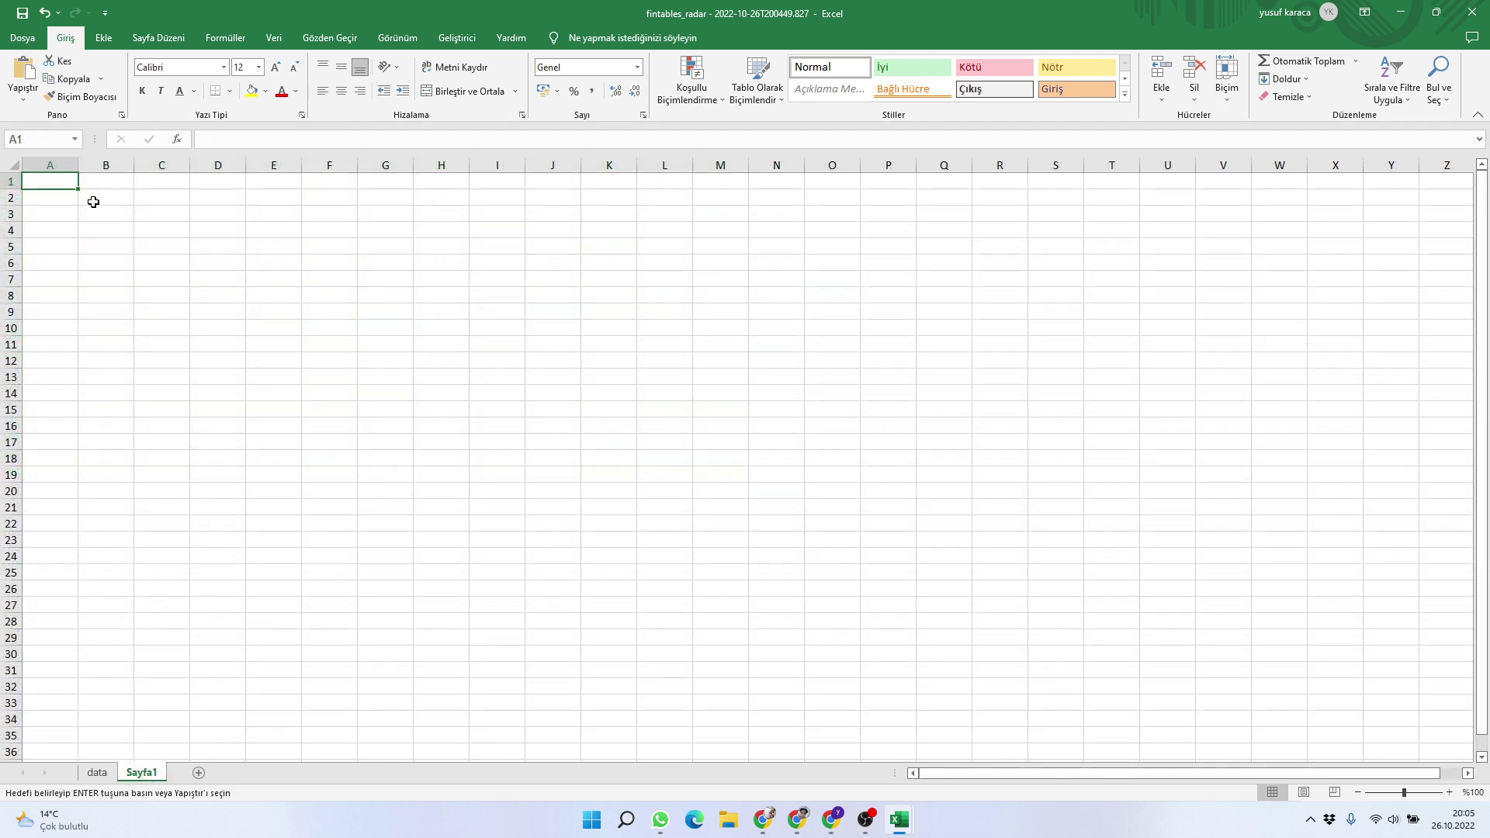
pyautogui.rightClick(41, 191)
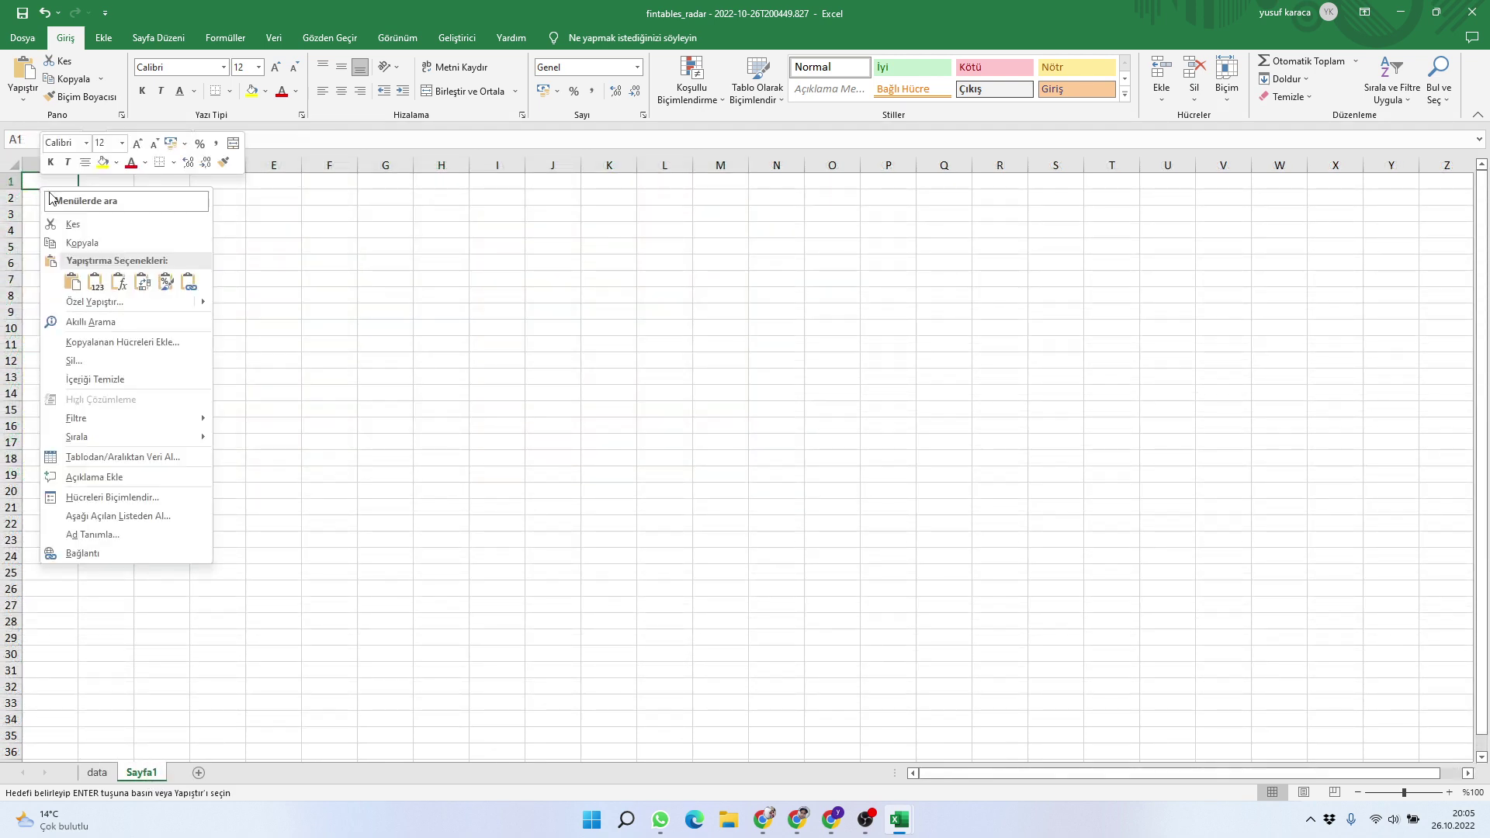
pyautogui.moveTo(202, 302)
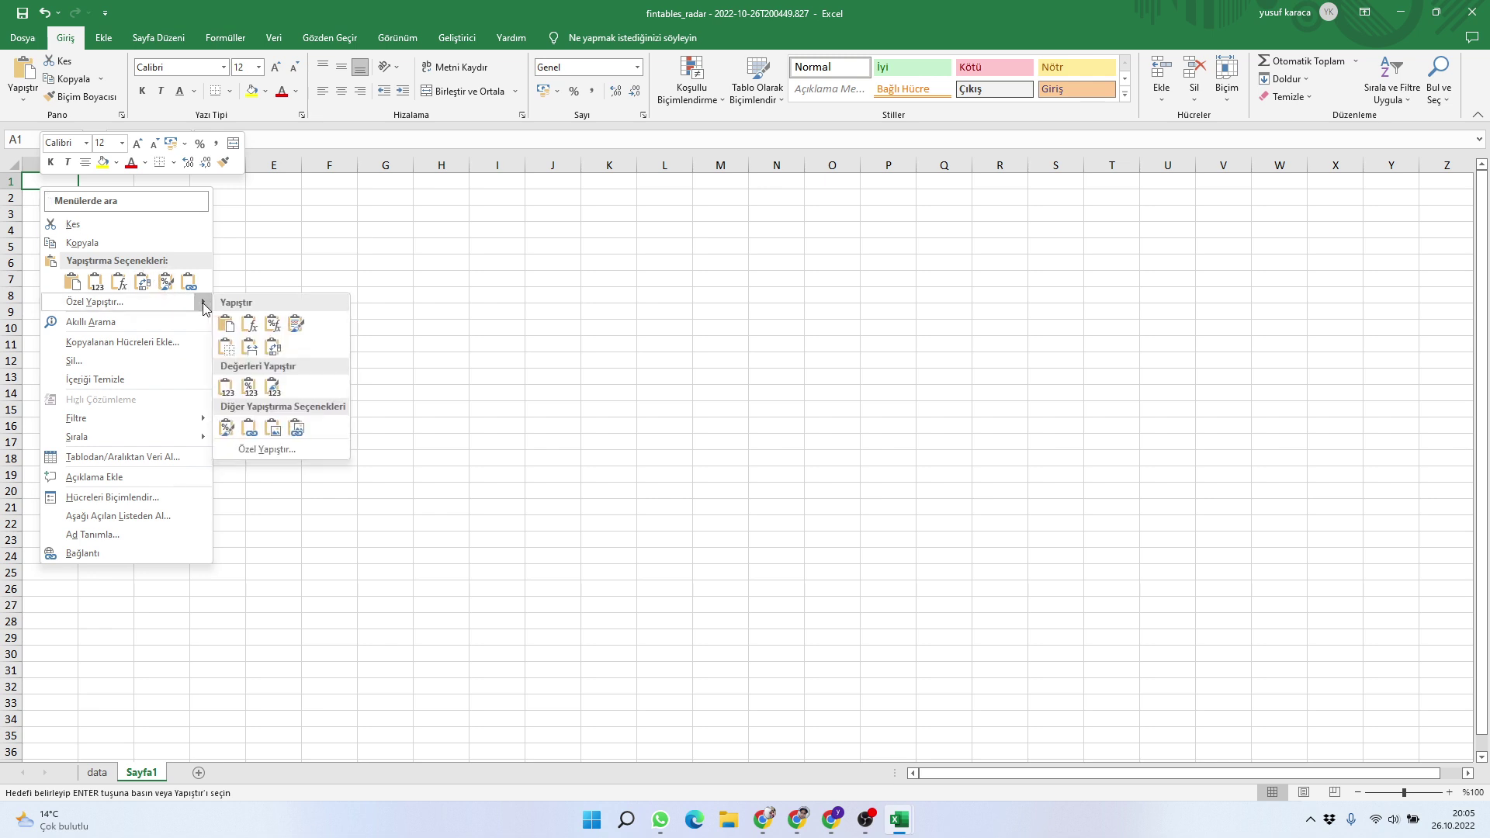
pyautogui.click(273, 386)
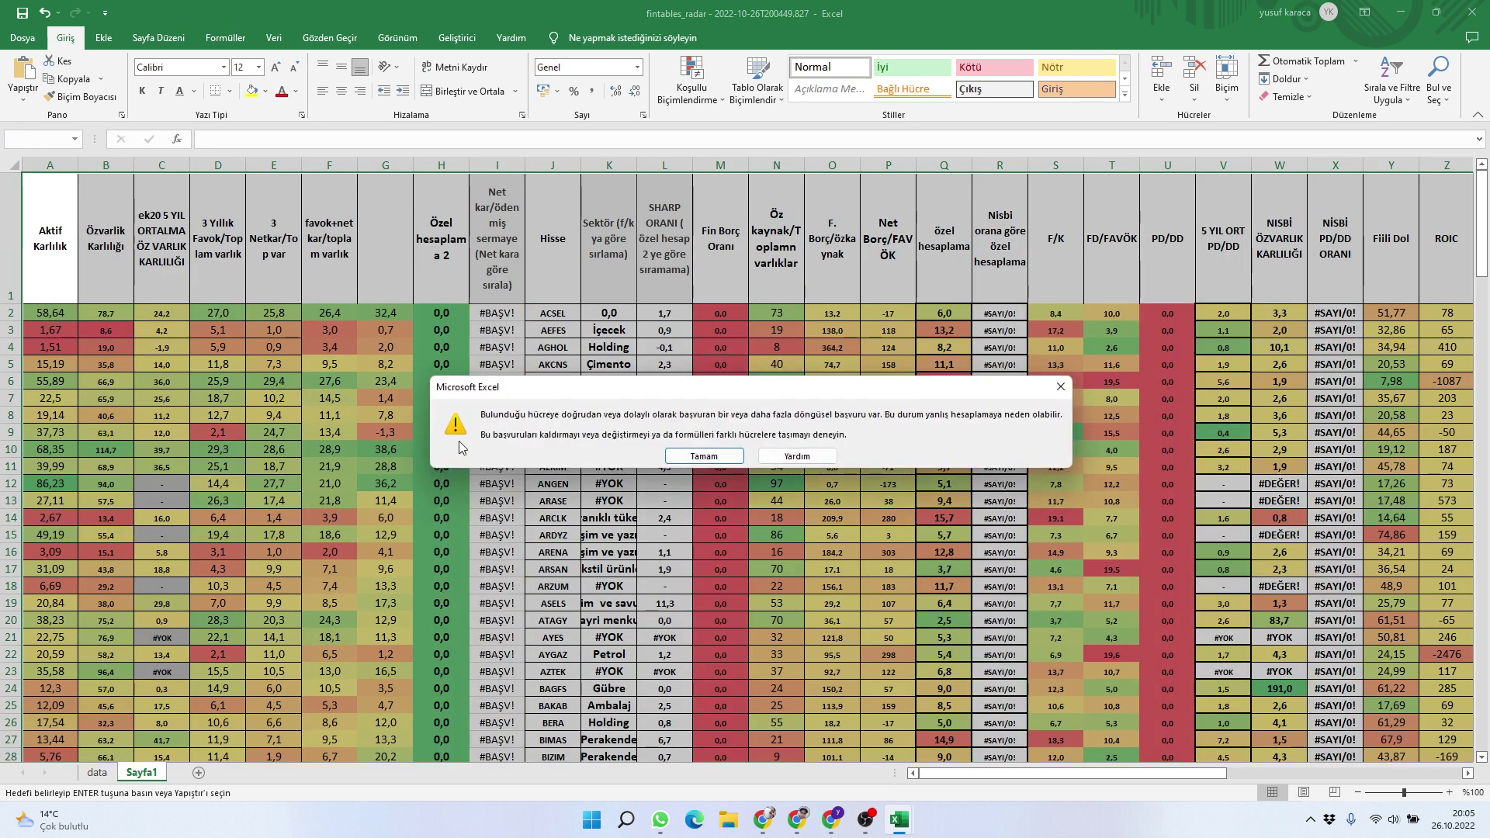
pyautogui.click(703, 456)
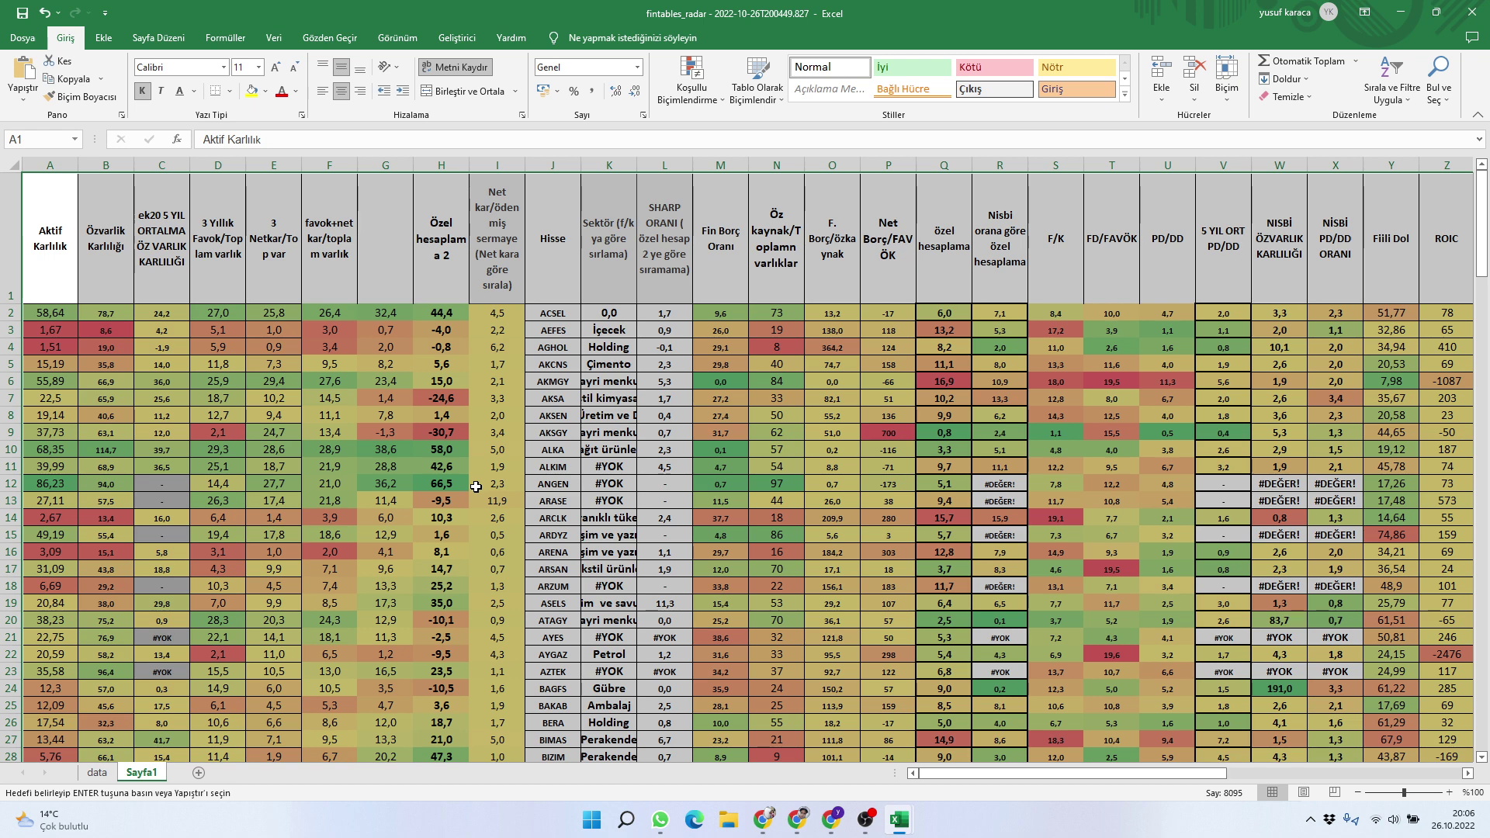
# Add filters to the header row and sort the table by özel hesaplama from smallest to largest
pyautogui.click(1388, 87)
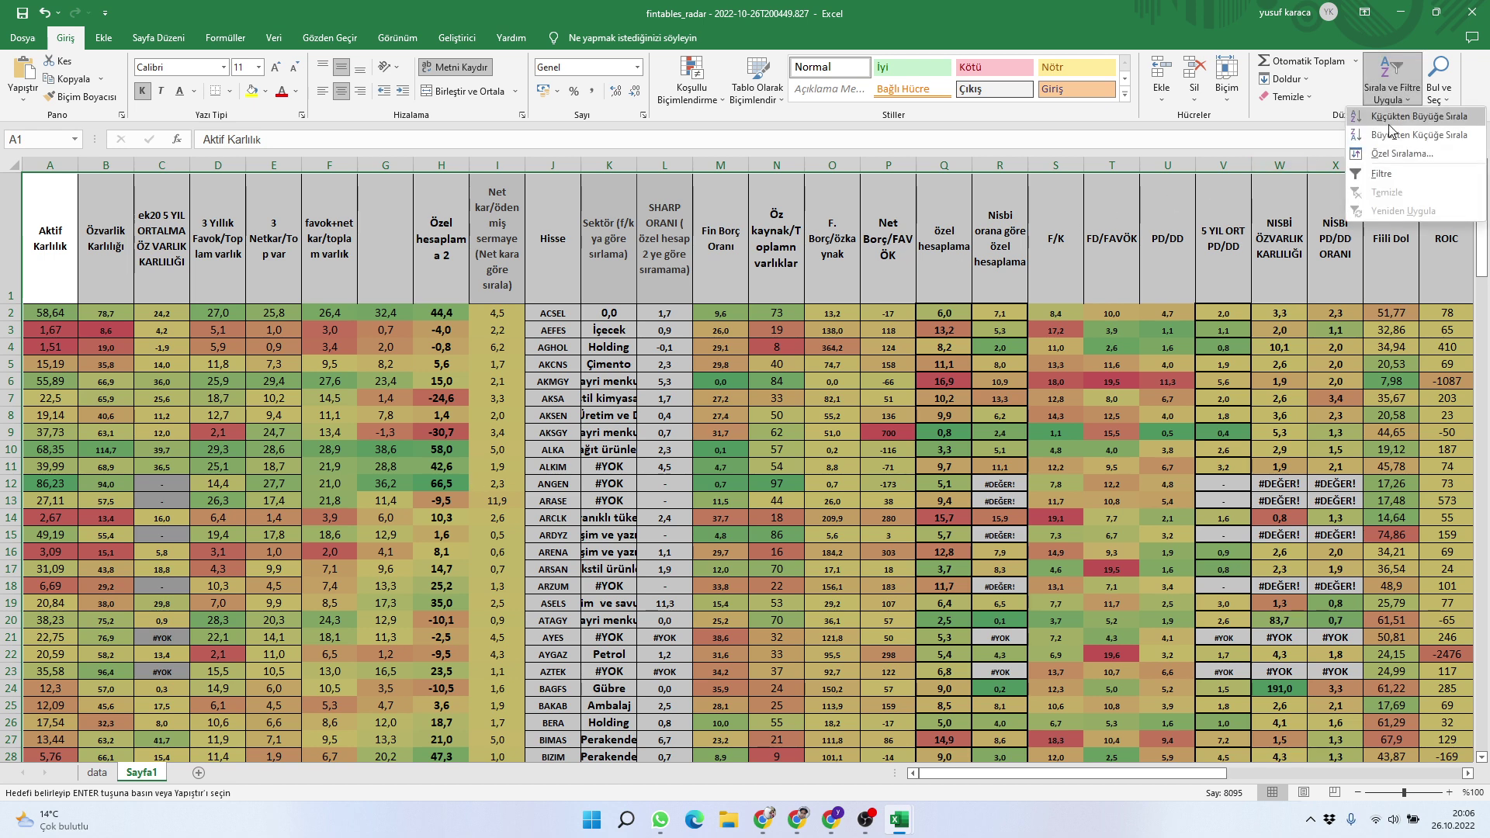
pyautogui.click(1381, 174)
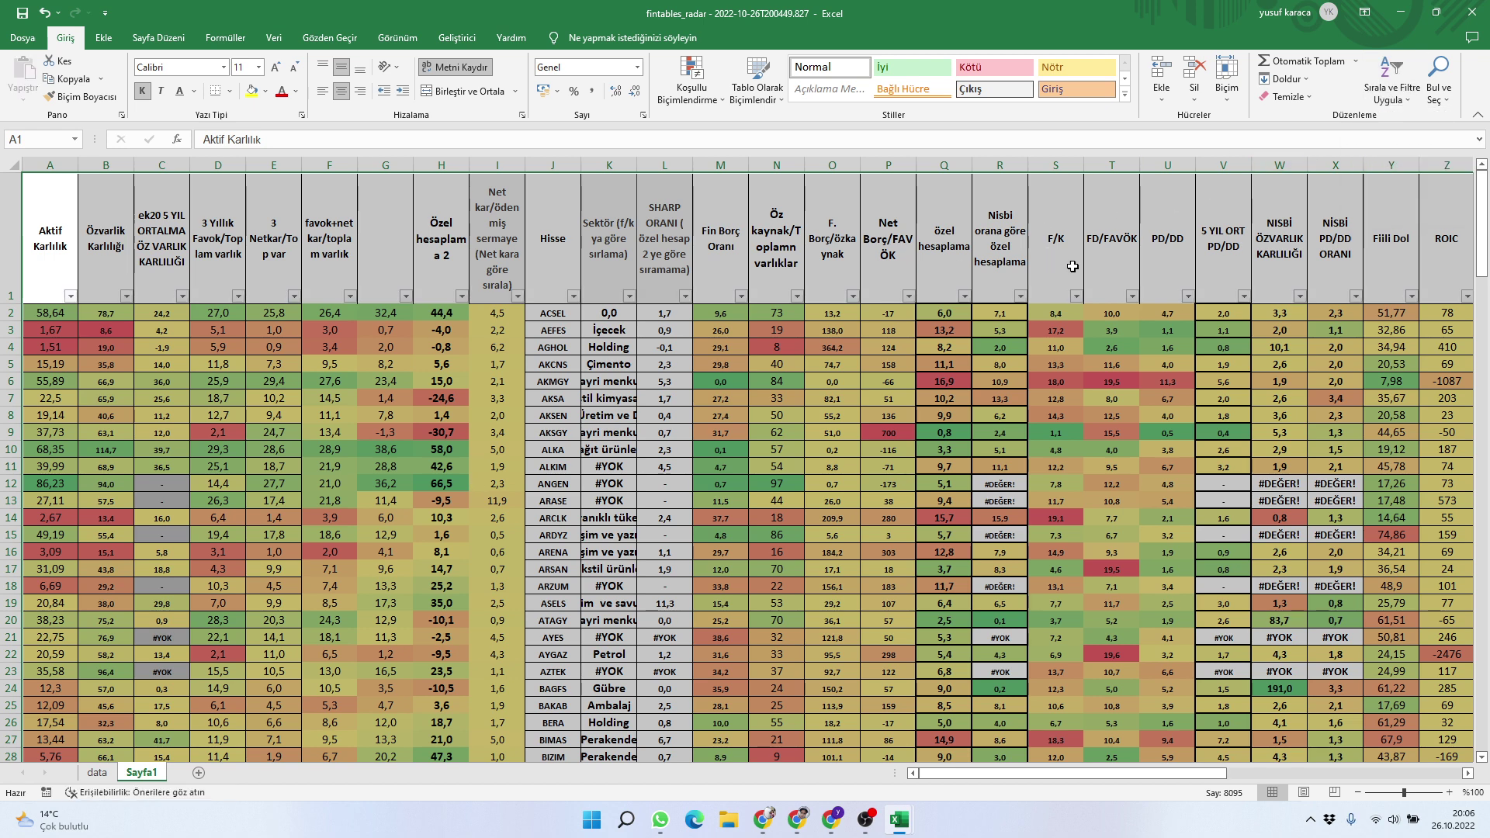
pyautogui.click(965, 296)
pyautogui.press('Escape')
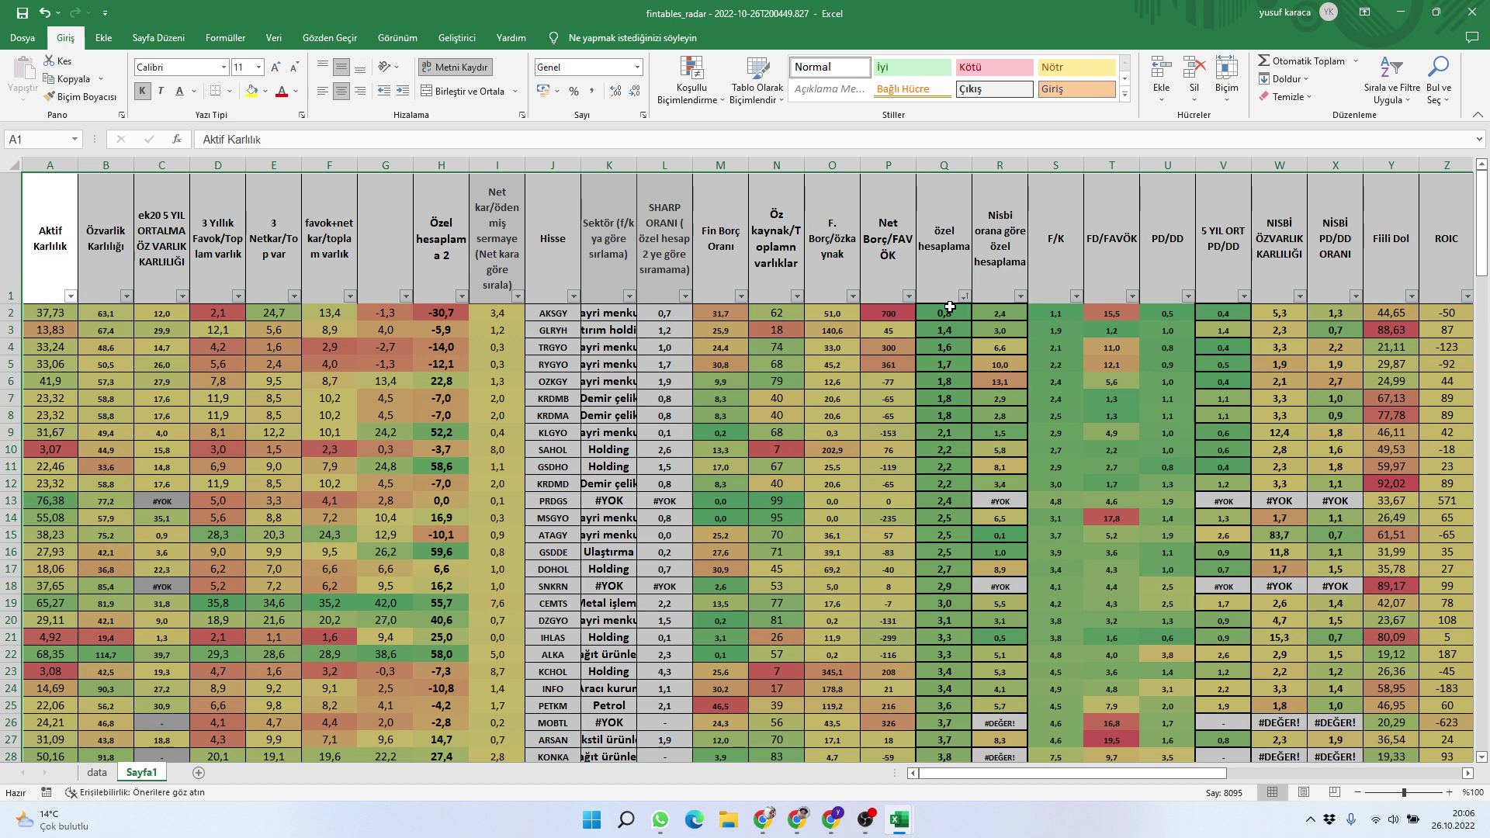
# Widen the Sektör column enough to fit its full sector names
pyautogui.moveTo(632, 164); pyautogui.dragTo(661, 162)
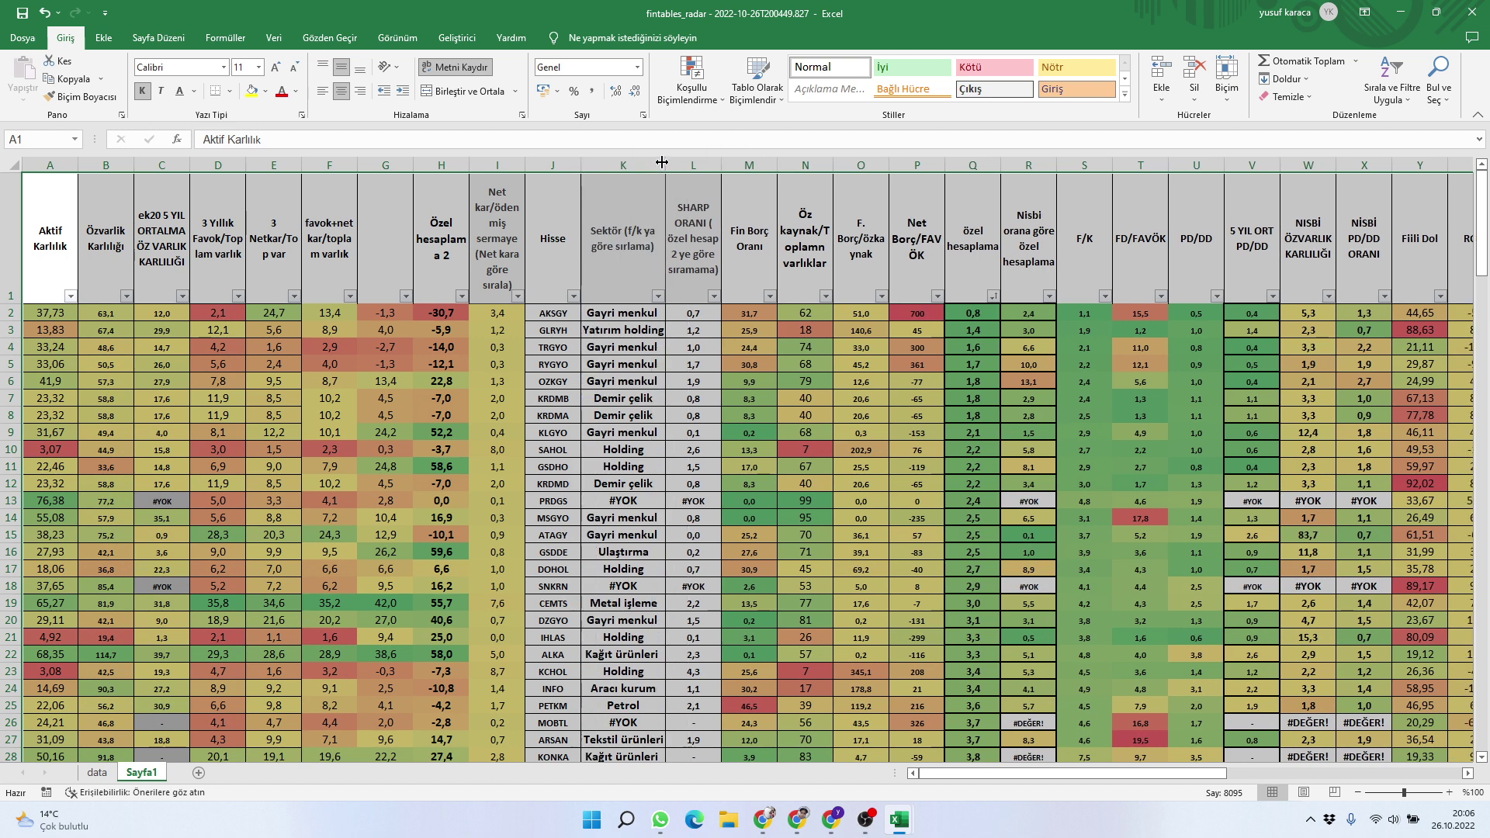
# Filter Gayri menkul out of the Sektör column and delete the KRDMB and KRDMA rows
pyautogui.click(657, 295)
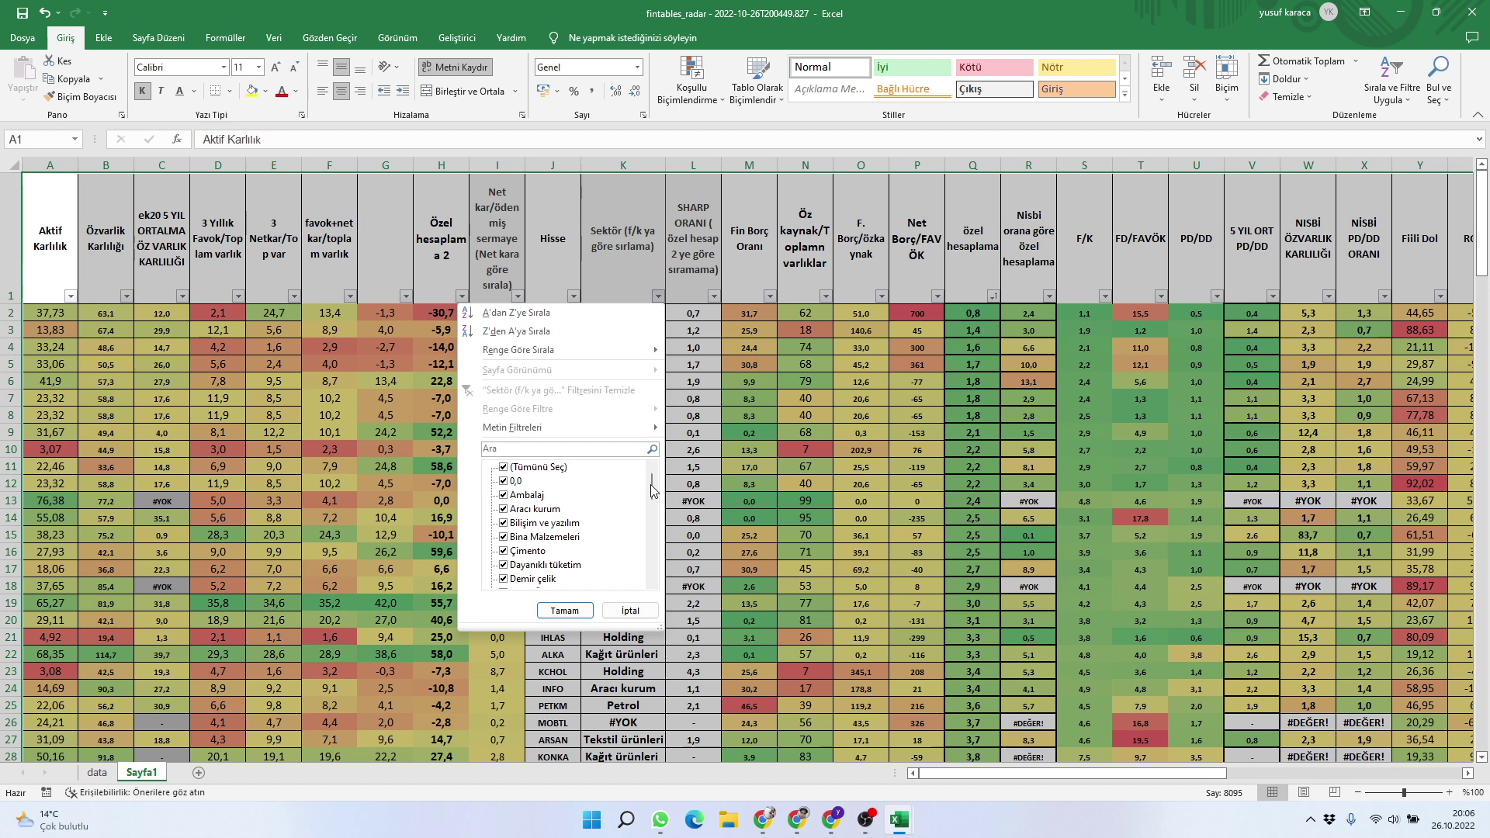
pyautogui.moveTo(651, 485); pyautogui.dragTo(656, 503)
pyautogui.click(517, 524)
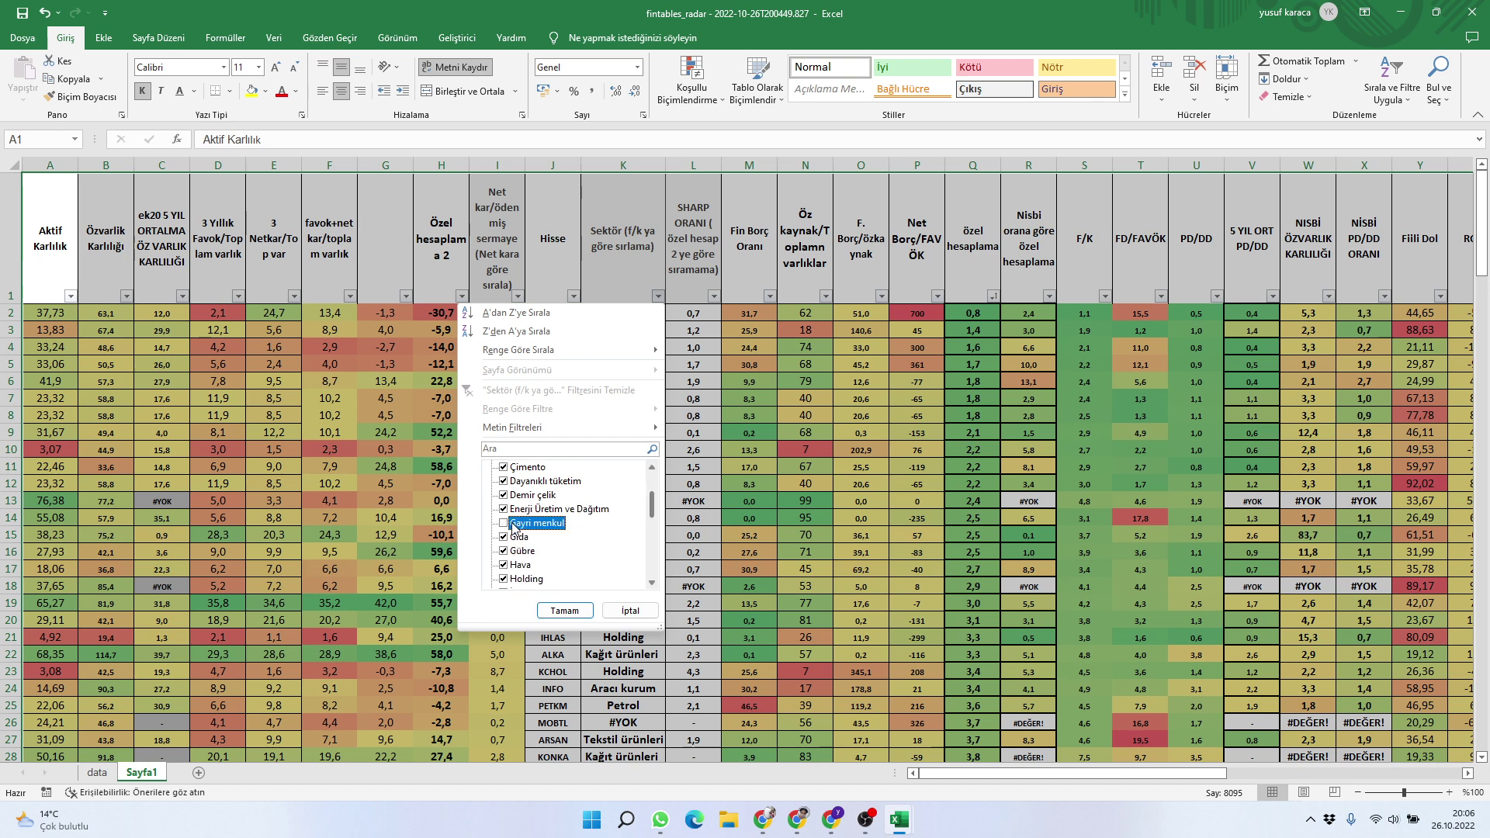
pyautogui.click(565, 611)
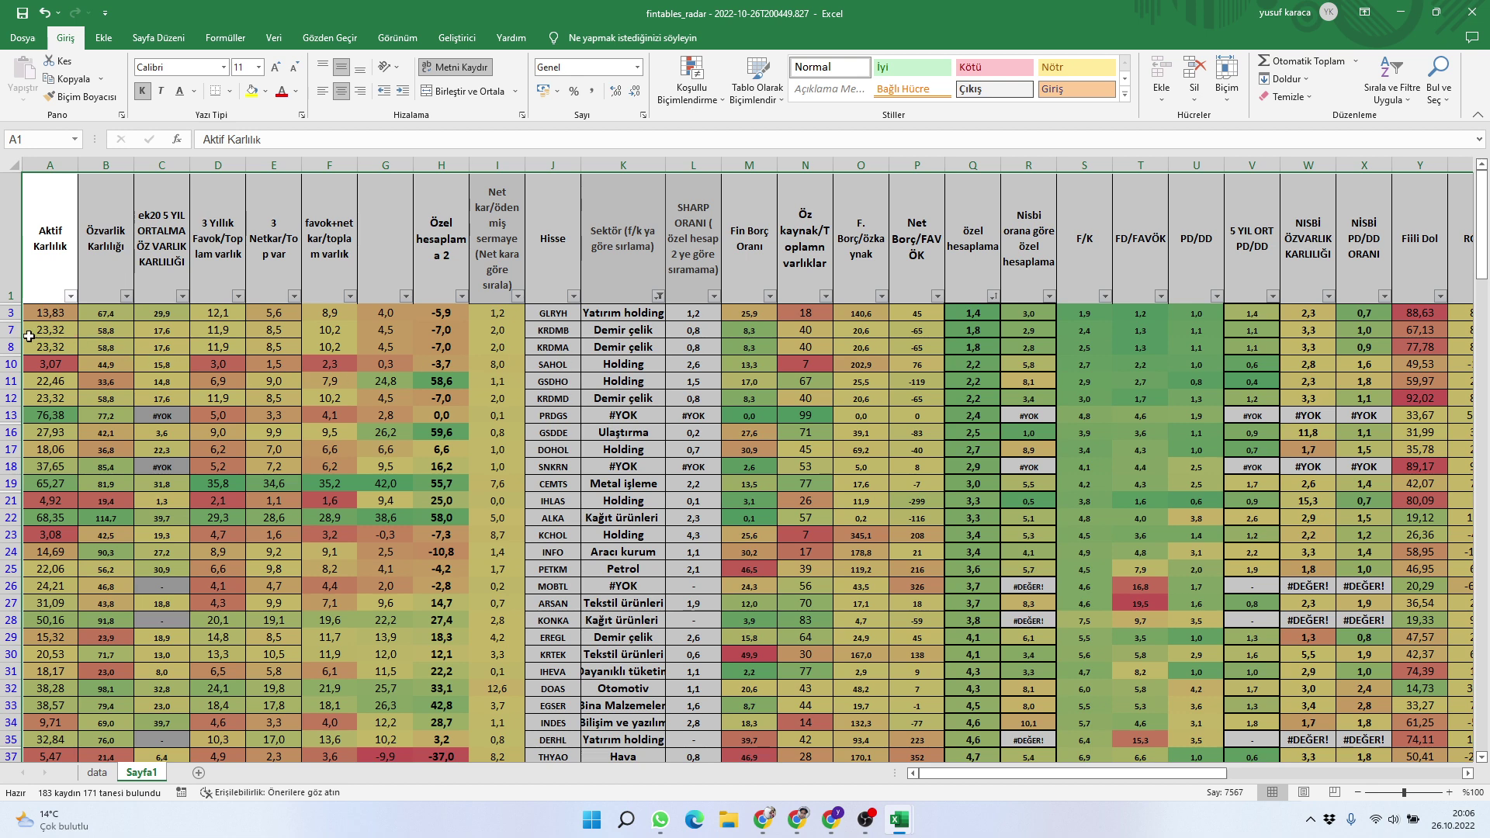
pyautogui.moveTo(11, 330); pyautogui.dragTo(10, 347)
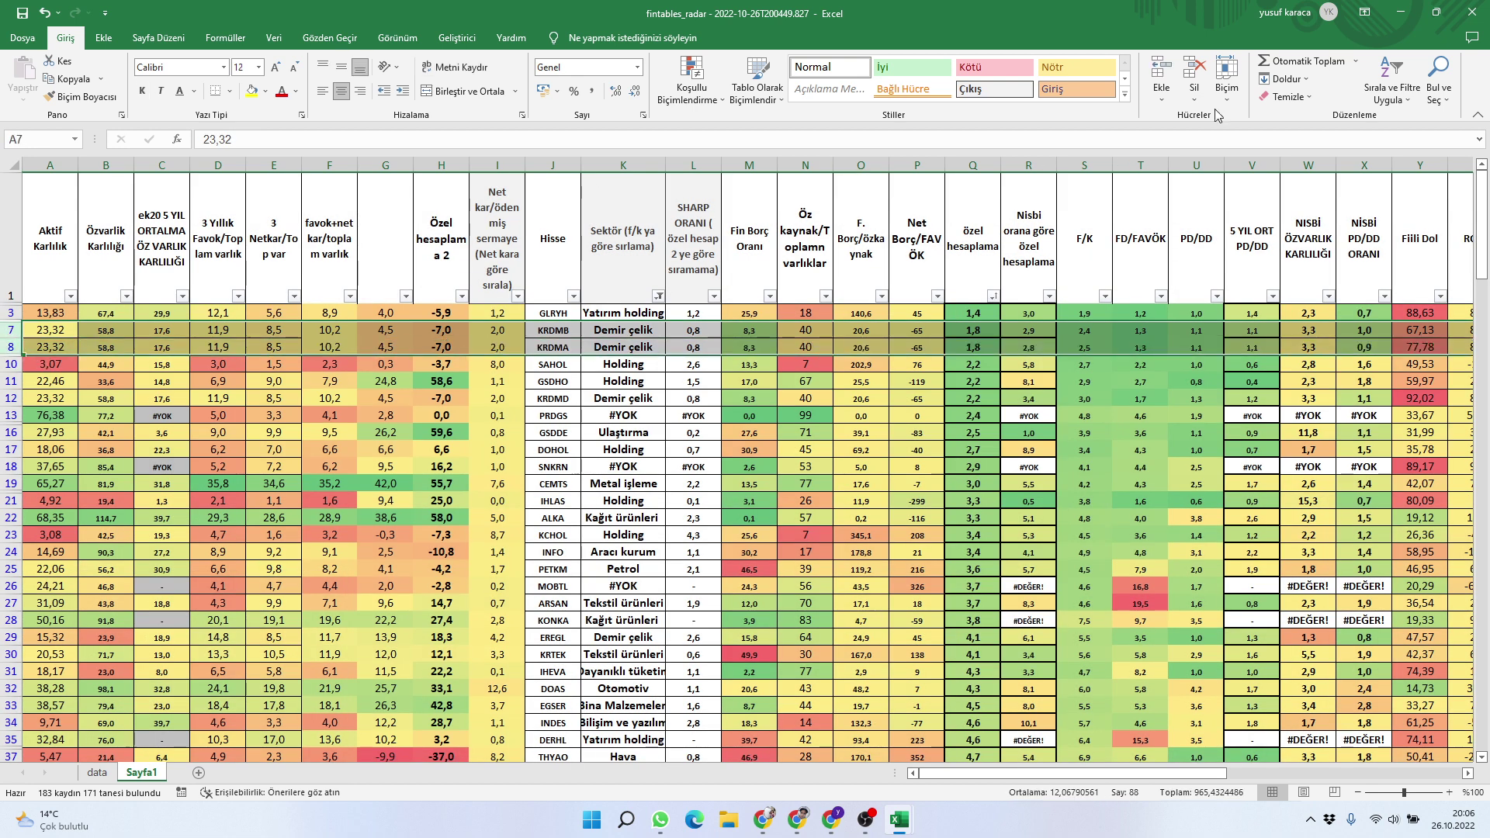
pyautogui.click(1195, 72)
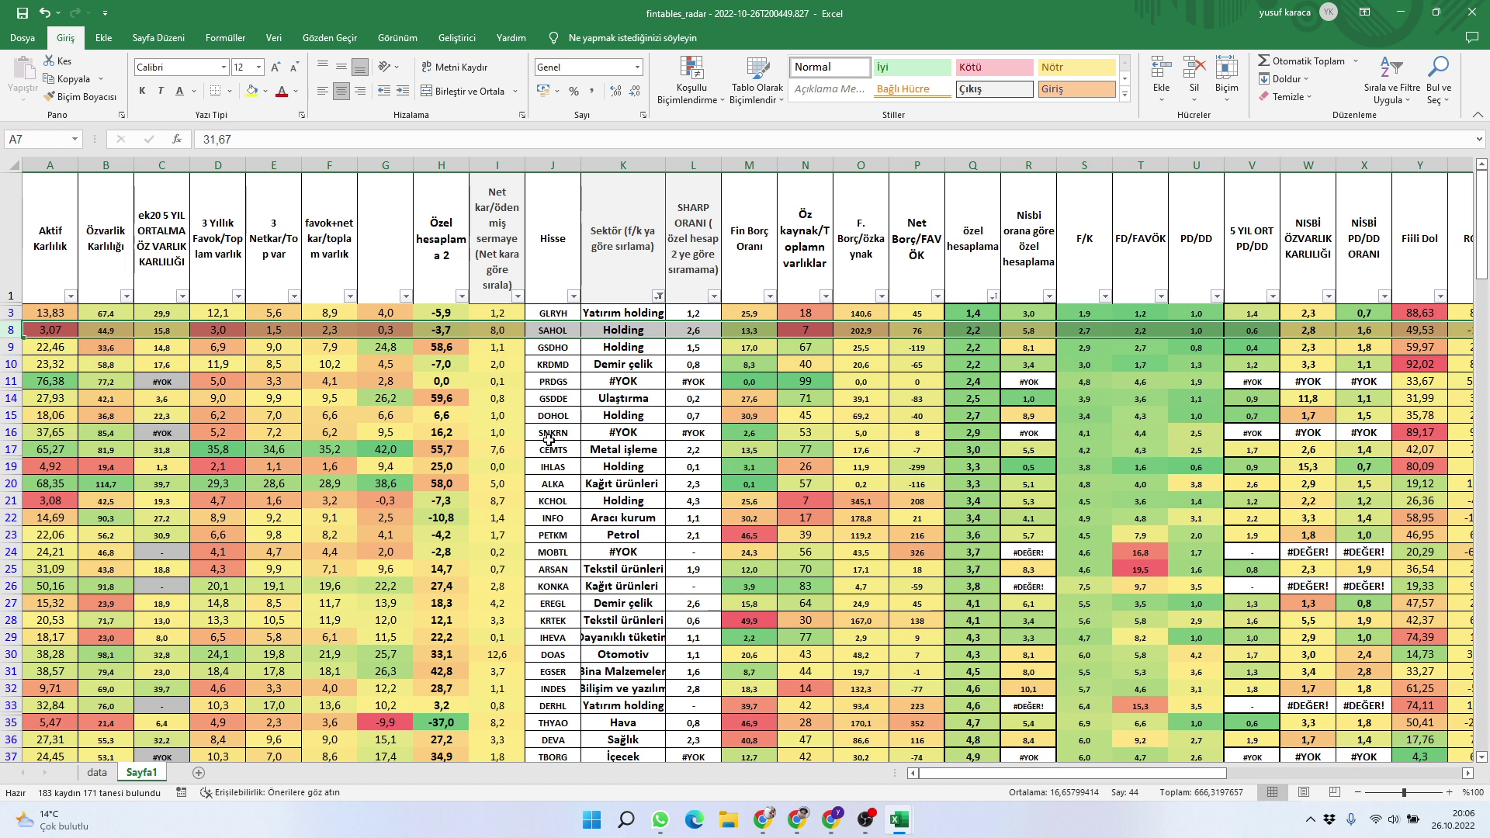
# Select the CEMTS row, switch to the AA 2022-10-02T140632.799 workbook and open its Sayfa1 sheet
pyautogui.click(9, 449)
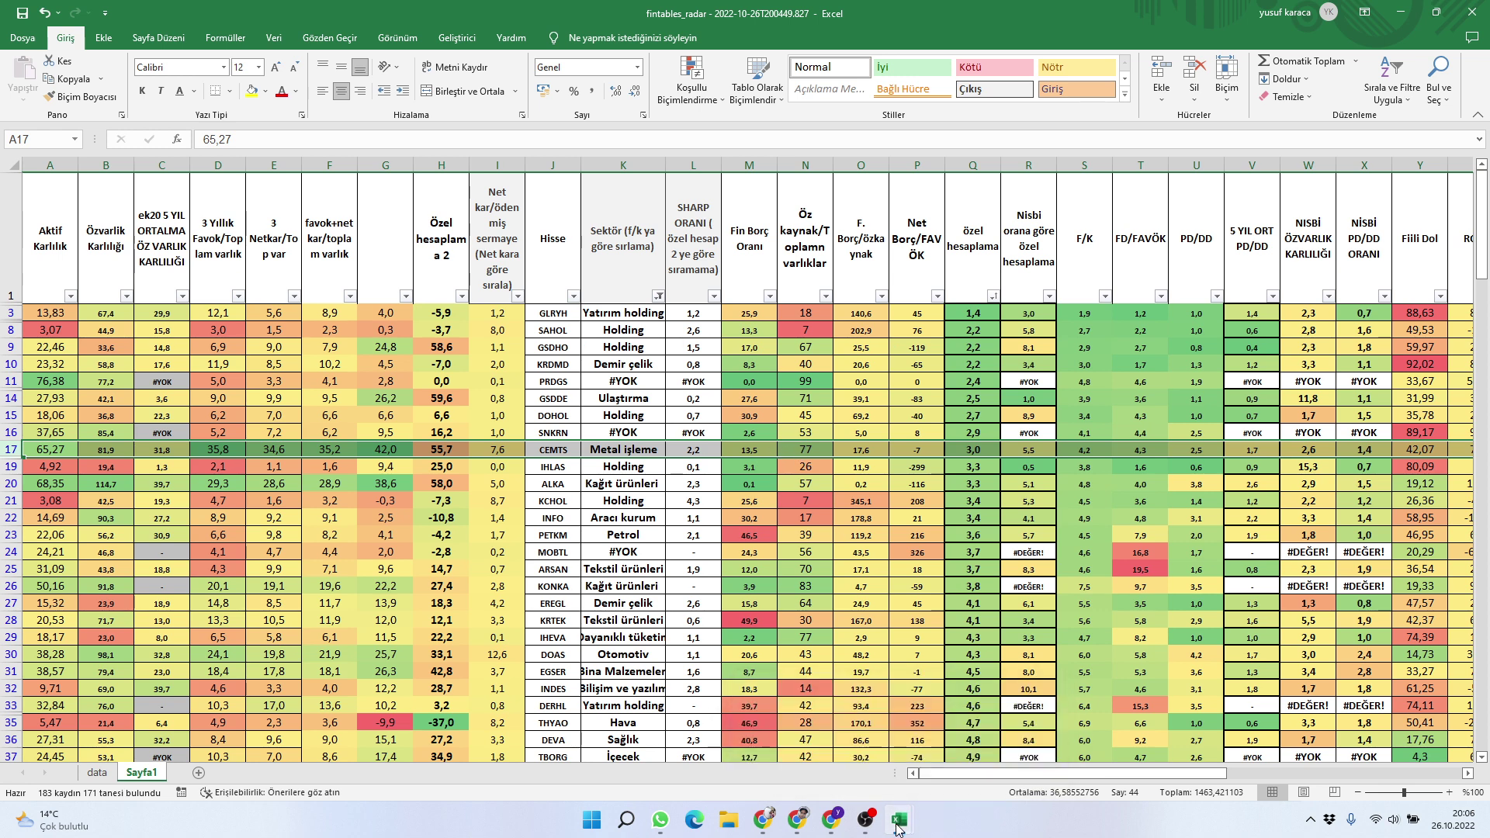
pyautogui.moveTo(899, 823)
pyautogui.moveTo(896, 789)
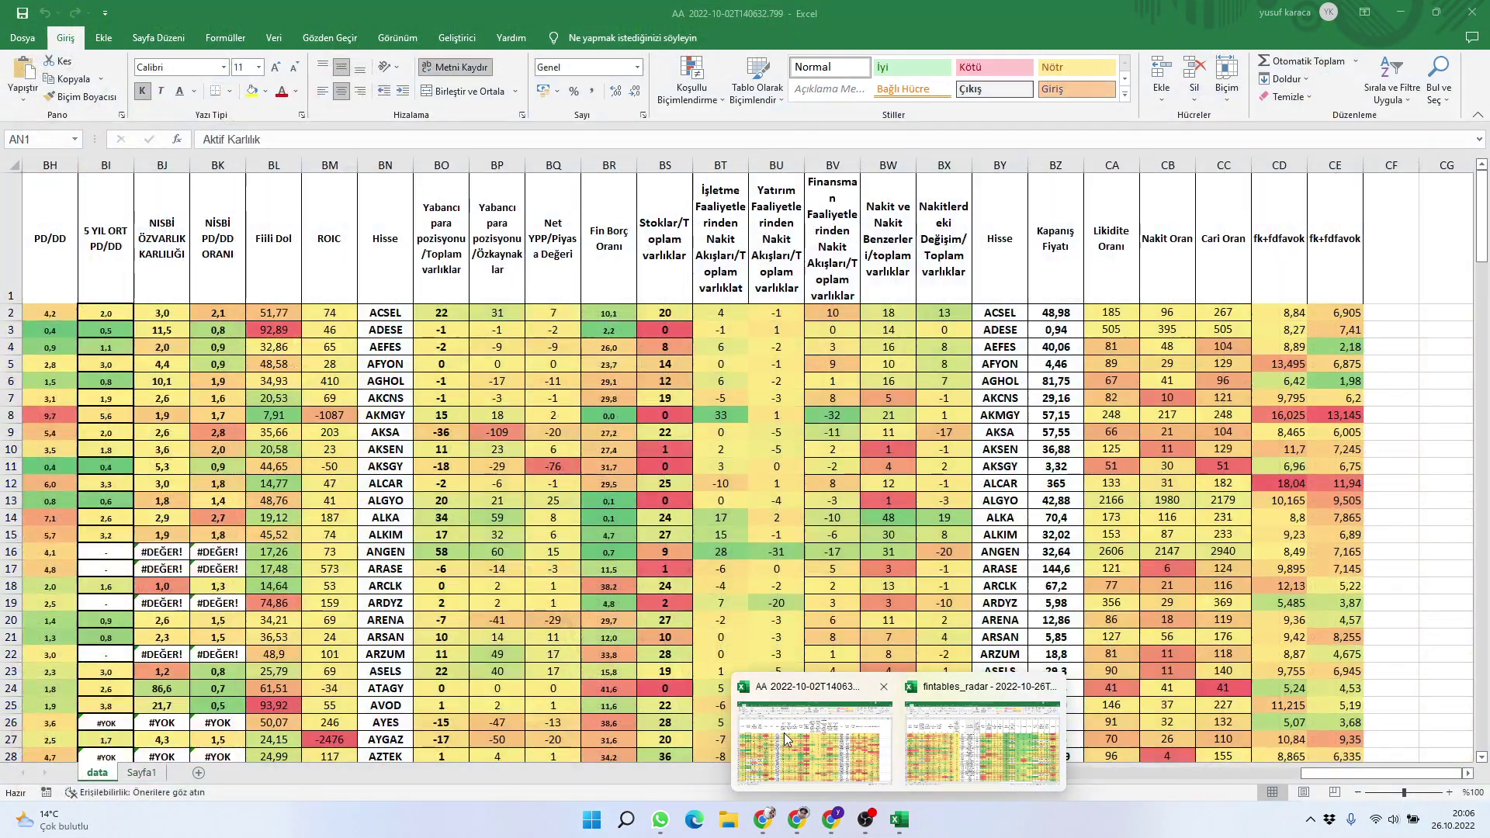
pyautogui.click(792, 739)
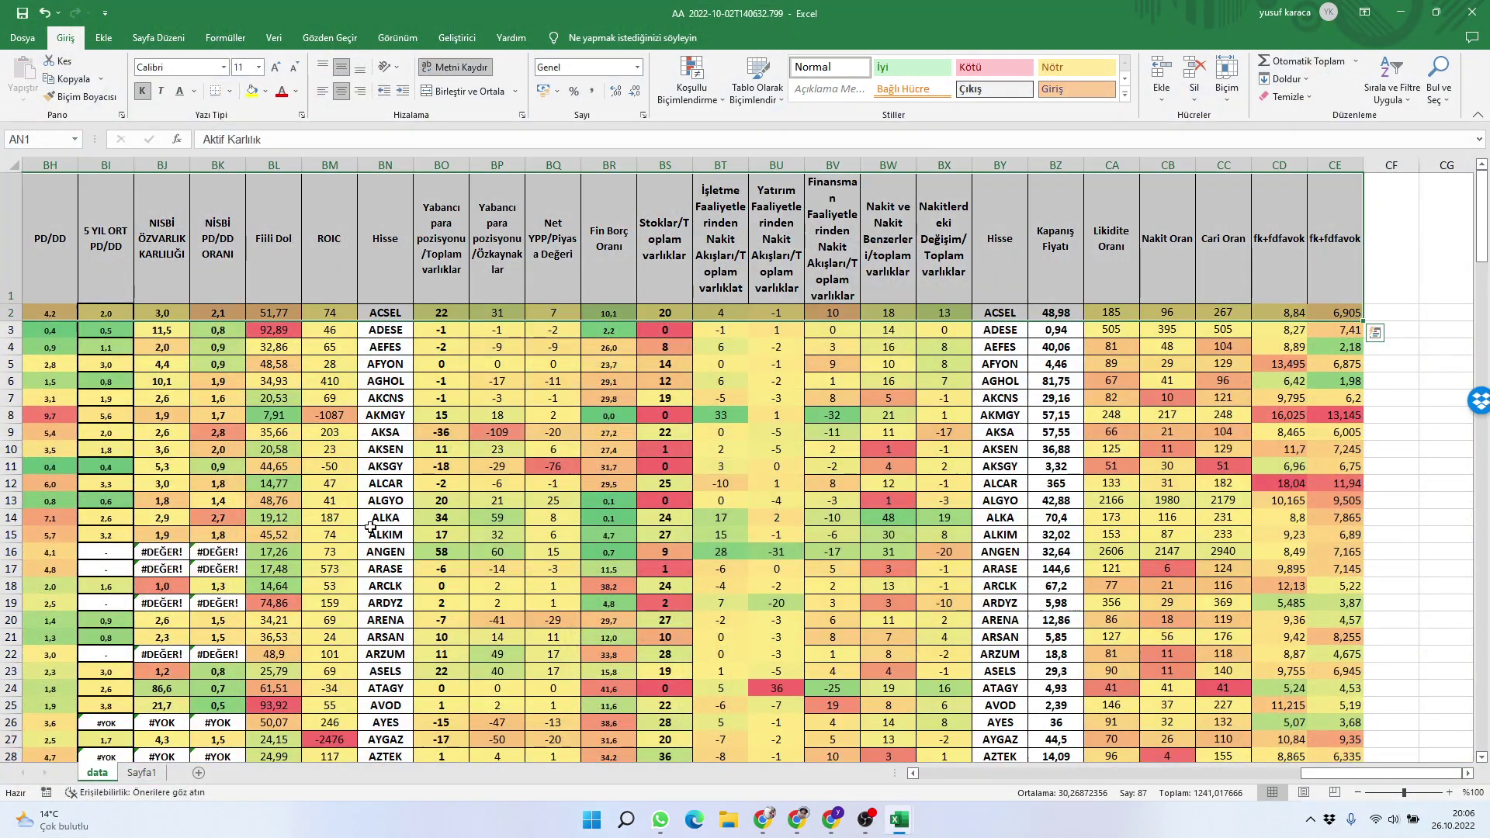
pyautogui.click(532, 415)
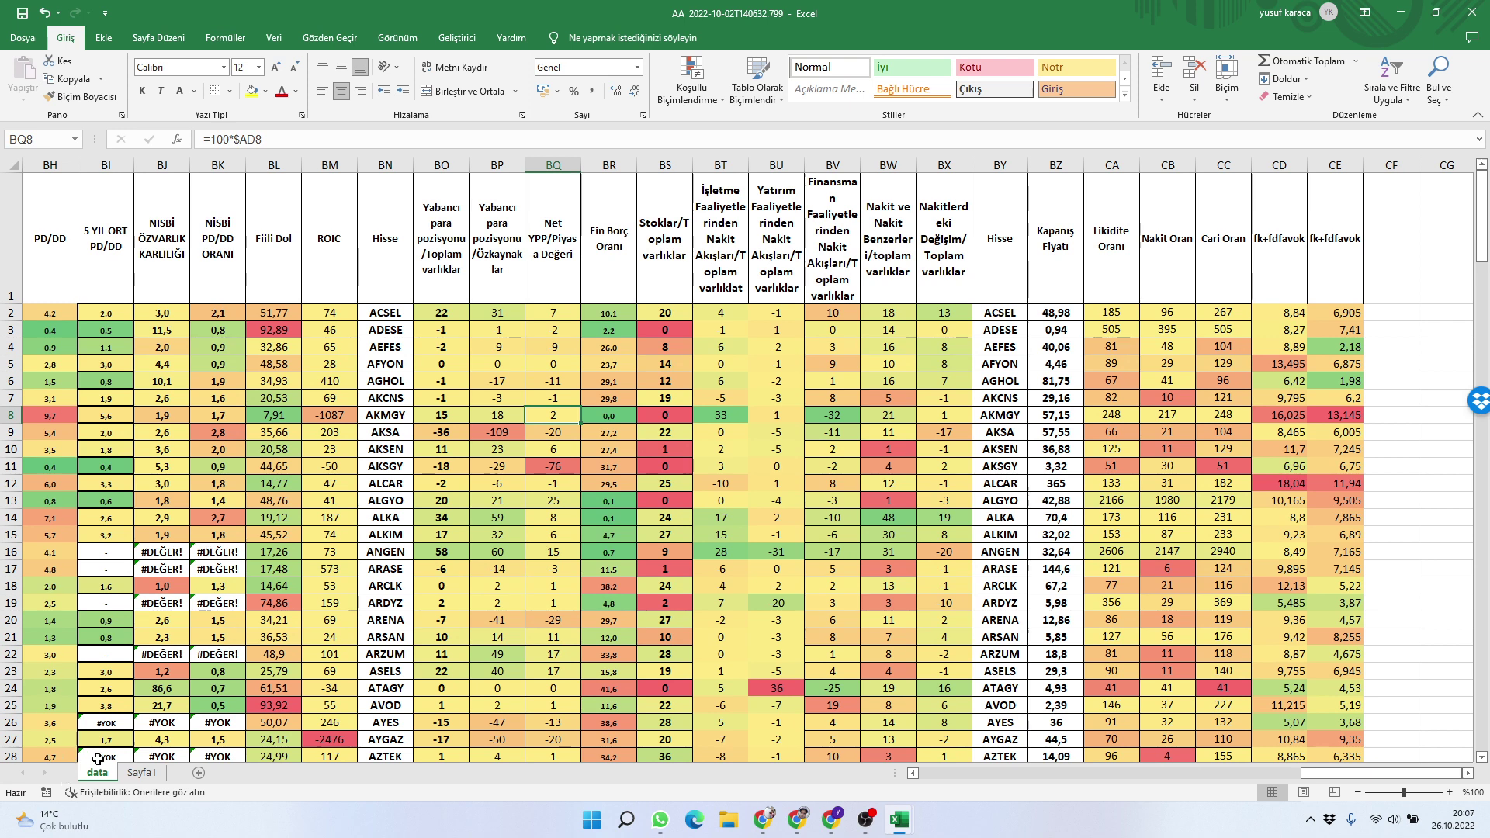
pyautogui.click(141, 773)
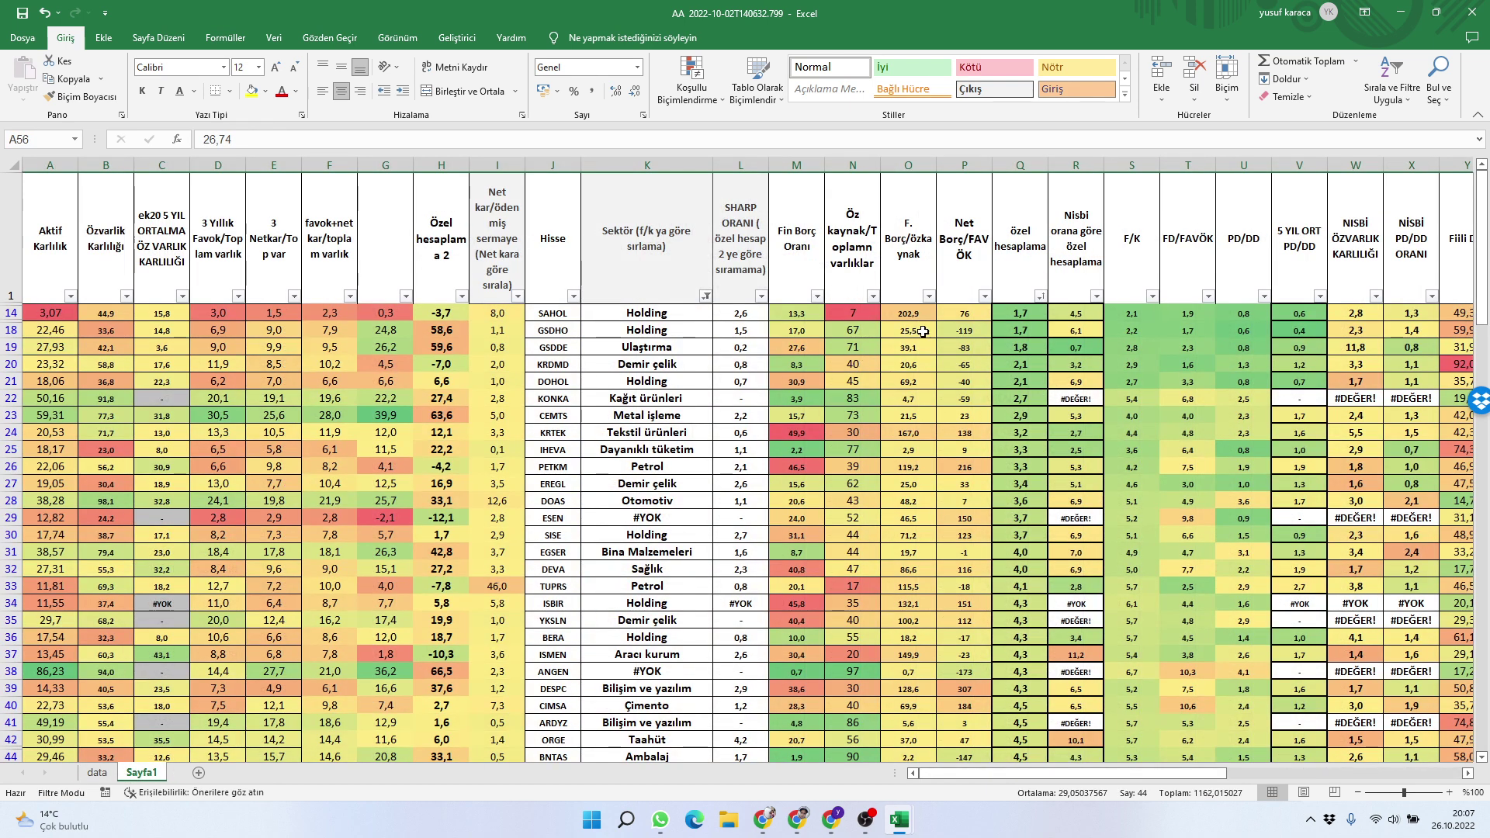
# Sort the older table by özel hesaplama from smallest to largest and select its CEMTS row
pyautogui.click(1041, 300)
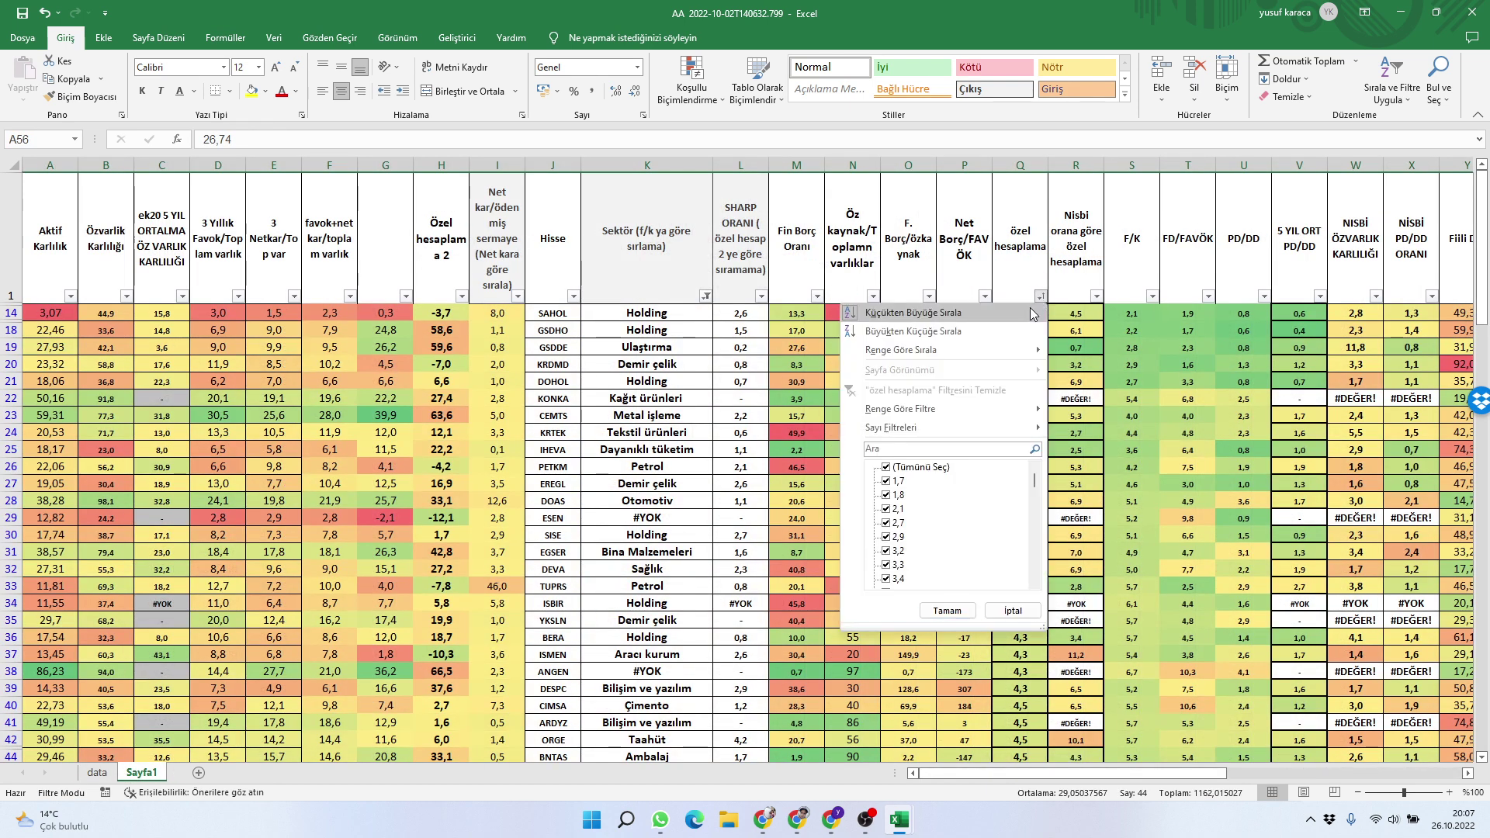
pyautogui.click(1032, 307)
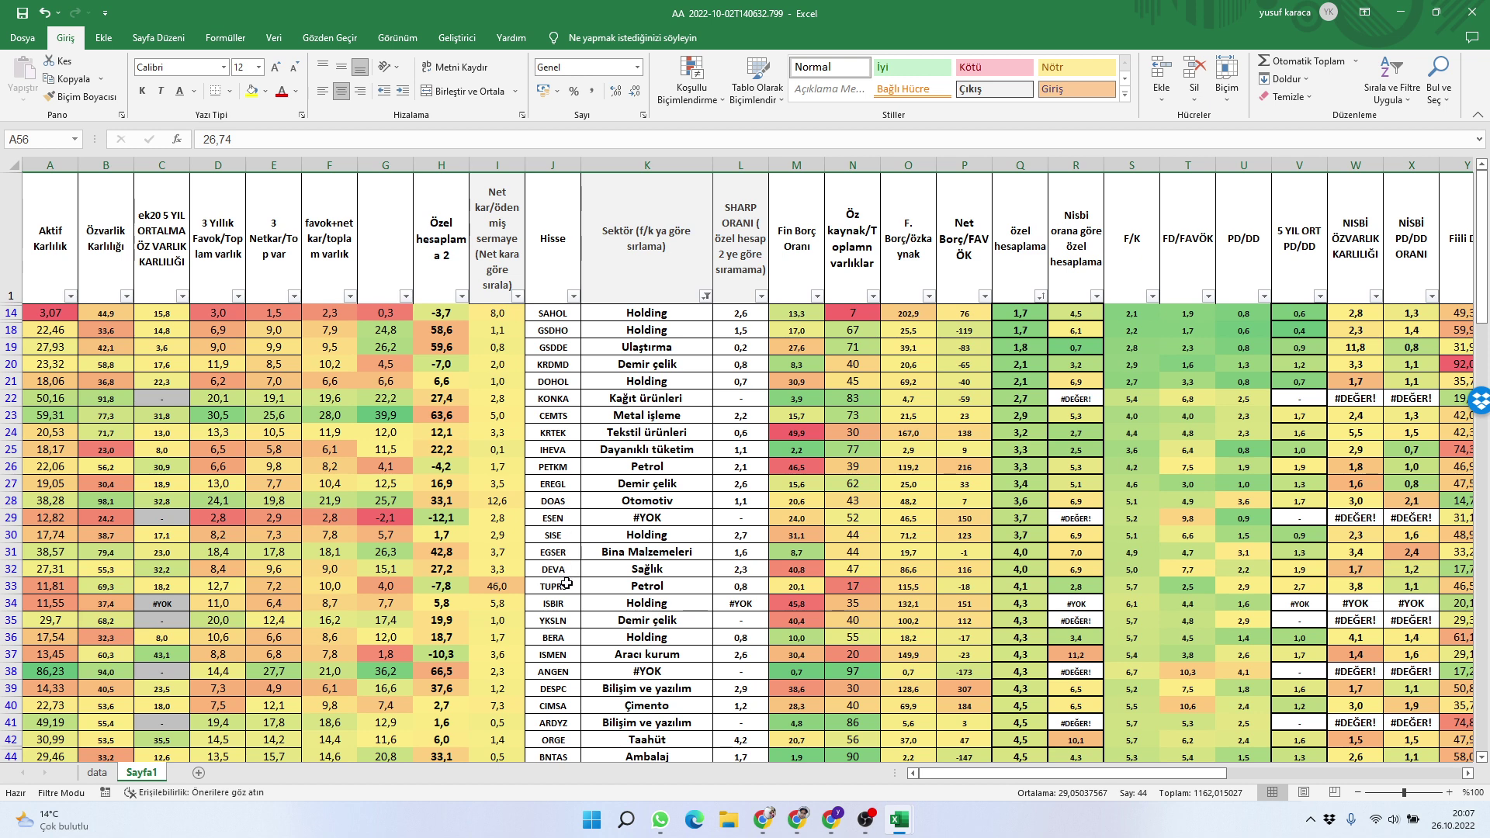
pyautogui.click(11, 415)
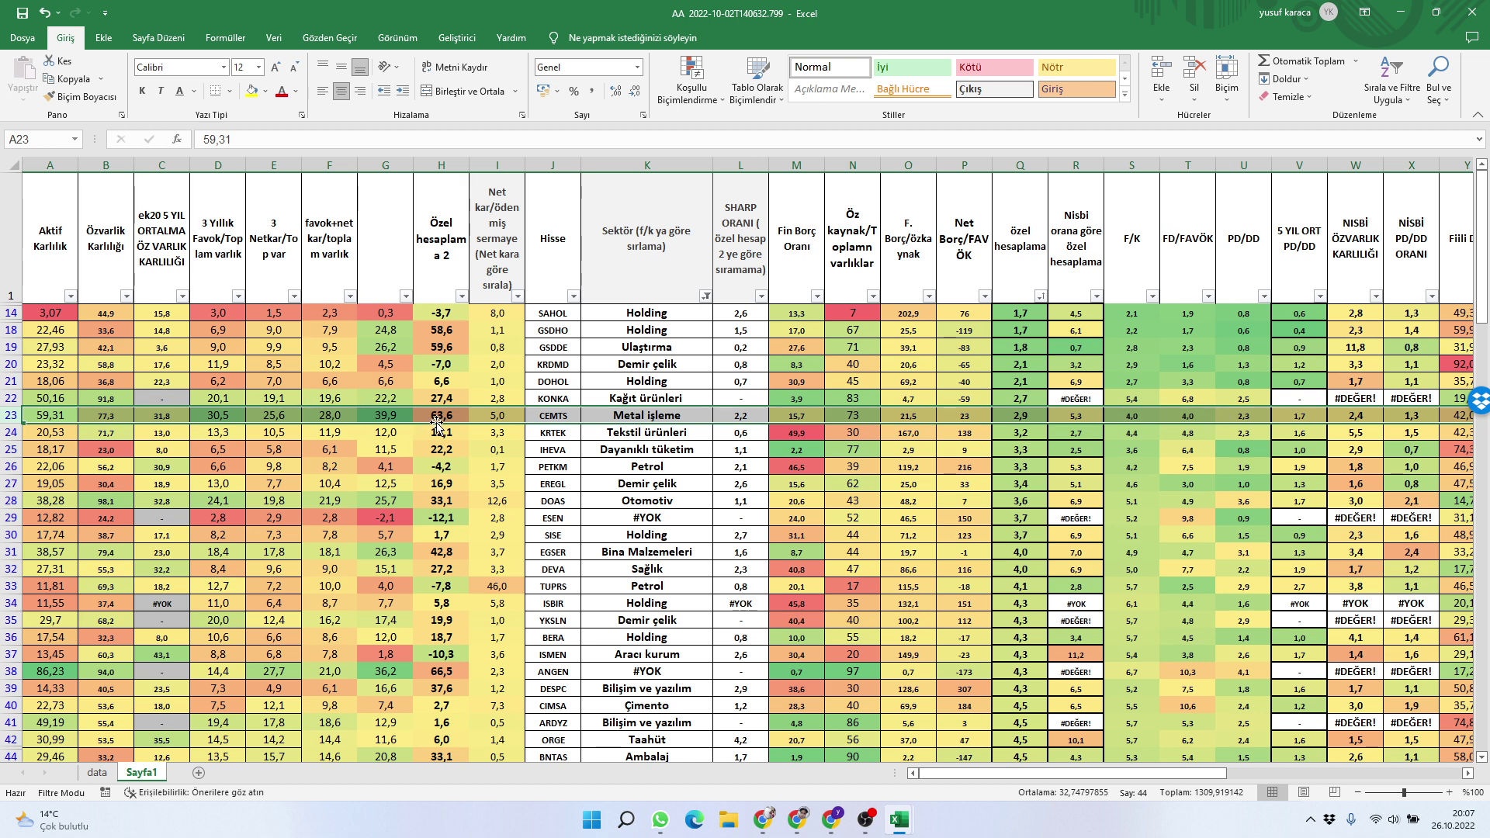
# Compare the CEMTS row in the older workbook with the one in the fintables_radar workbook
pyautogui.moveTo(895, 823)
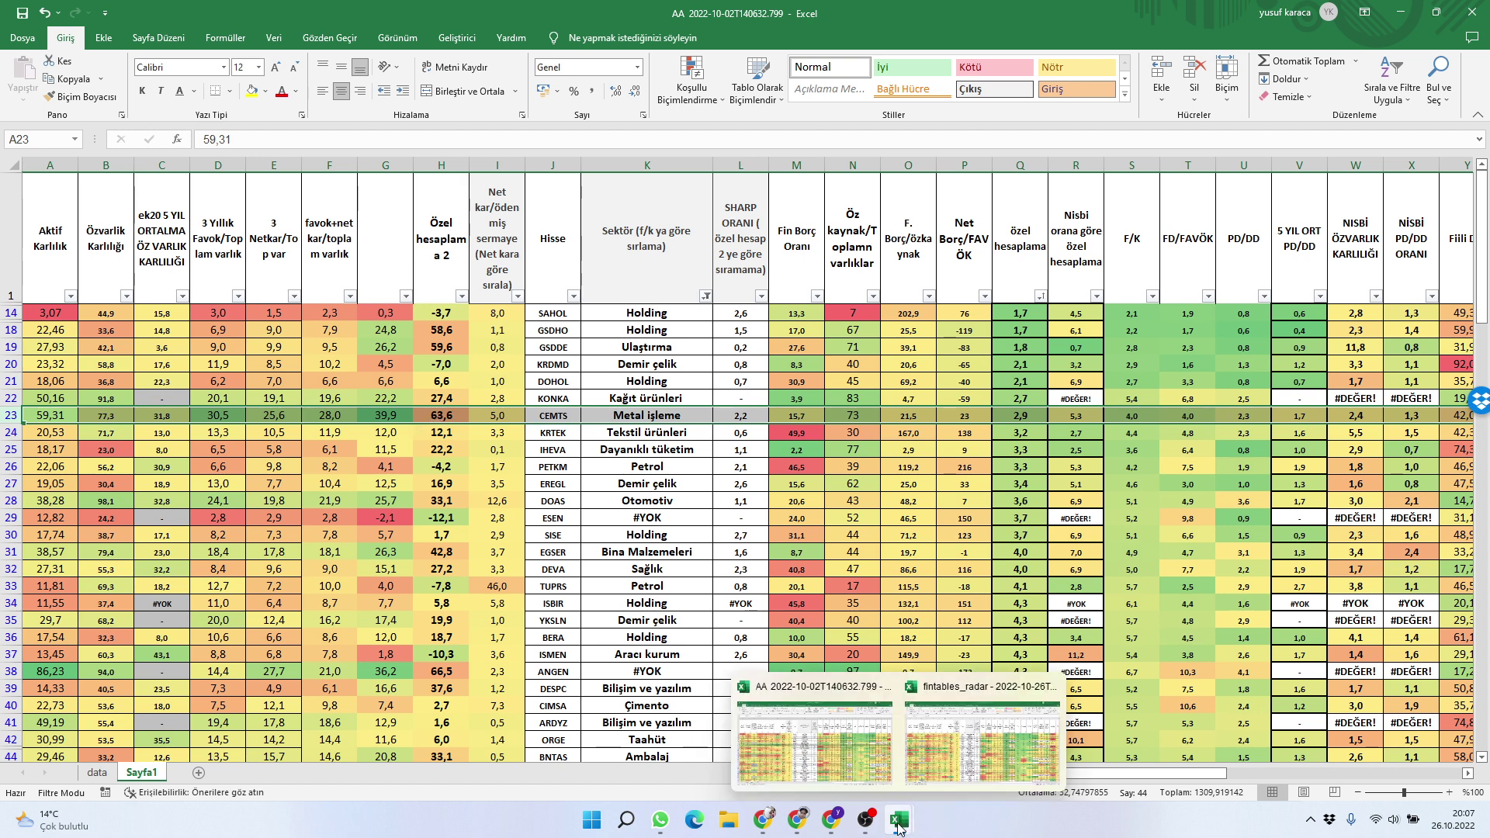
pyautogui.click(944, 749)
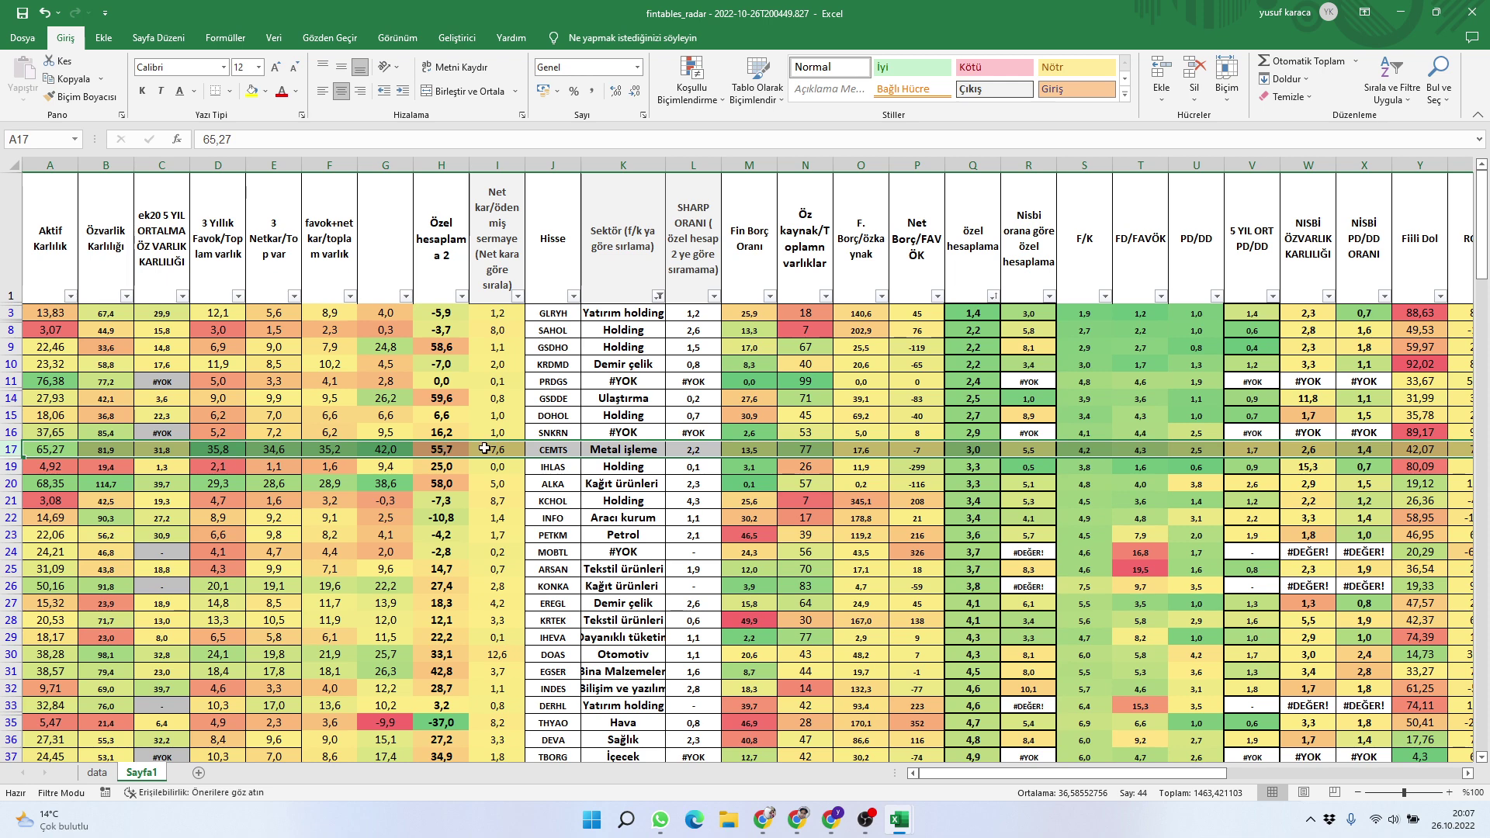
pyautogui.click(1405, 14)
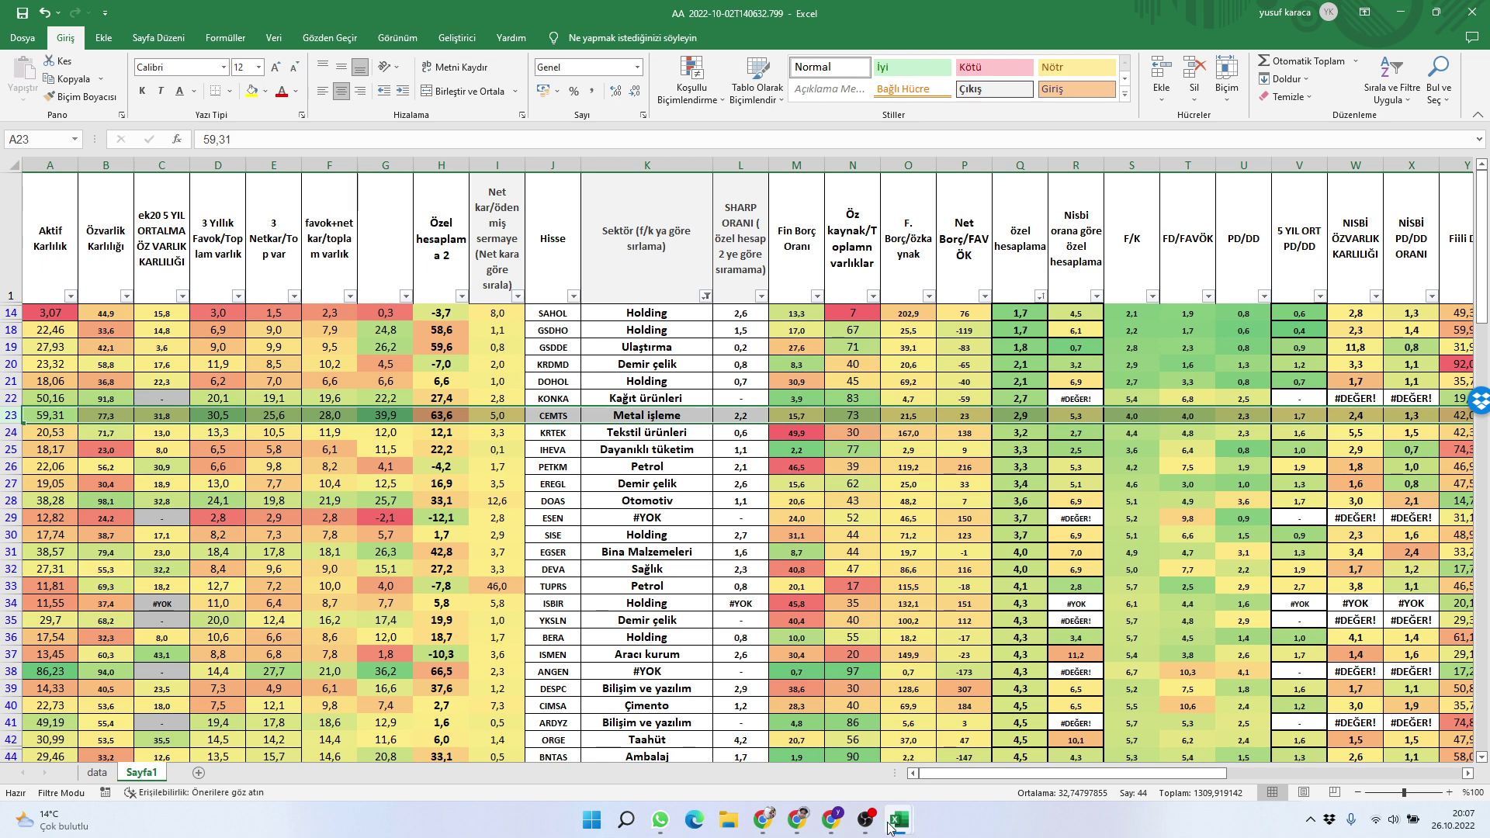
pyautogui.moveTo(891, 827)
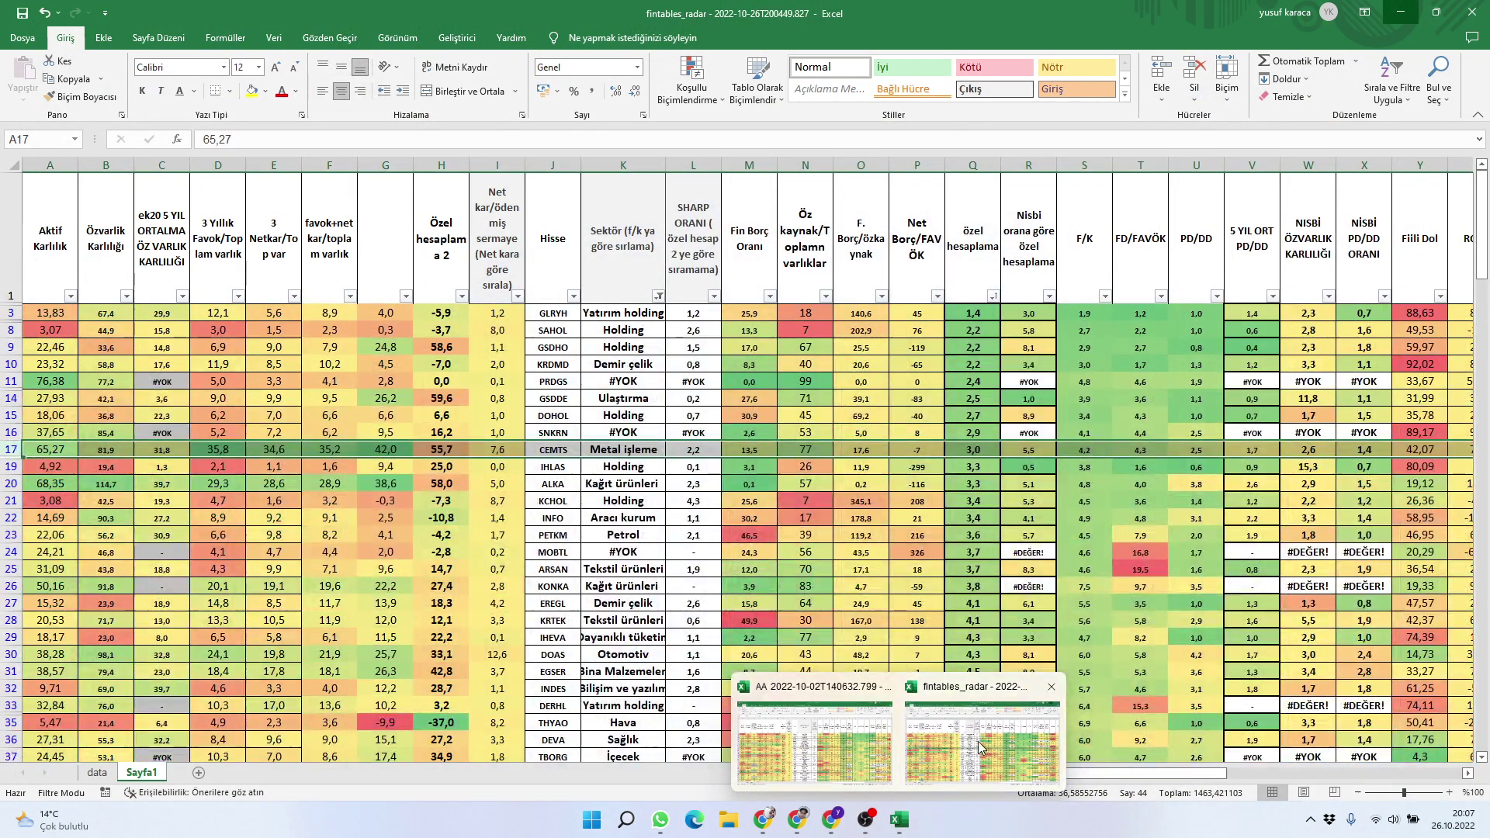
pyautogui.click(946, 743)
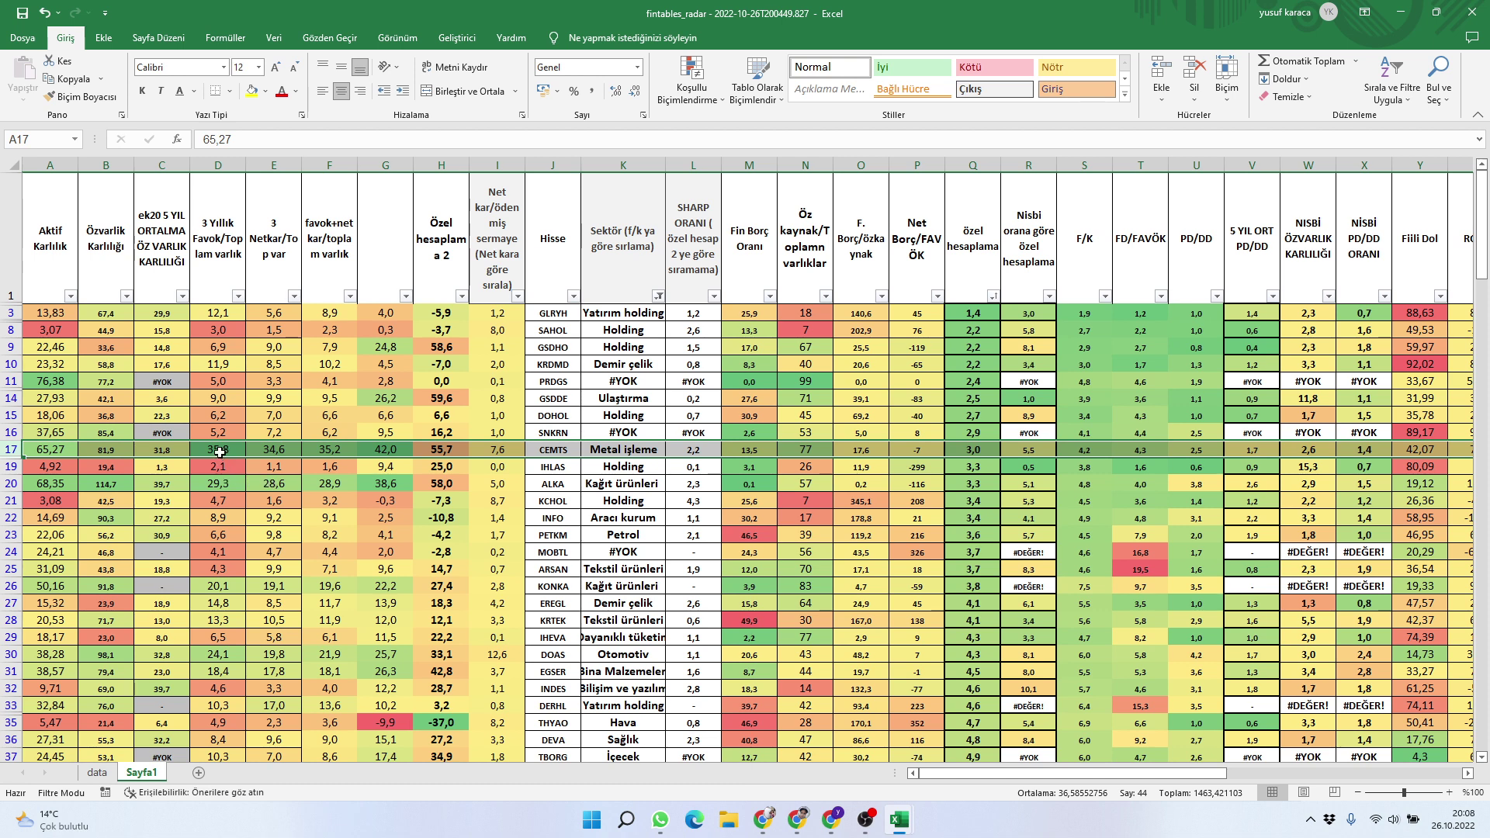
# Switch to Fintables in the browser, open CEMTS from the latest balance sheets on the home page, and review its Özet Rapor
pyautogui.click(794, 832)
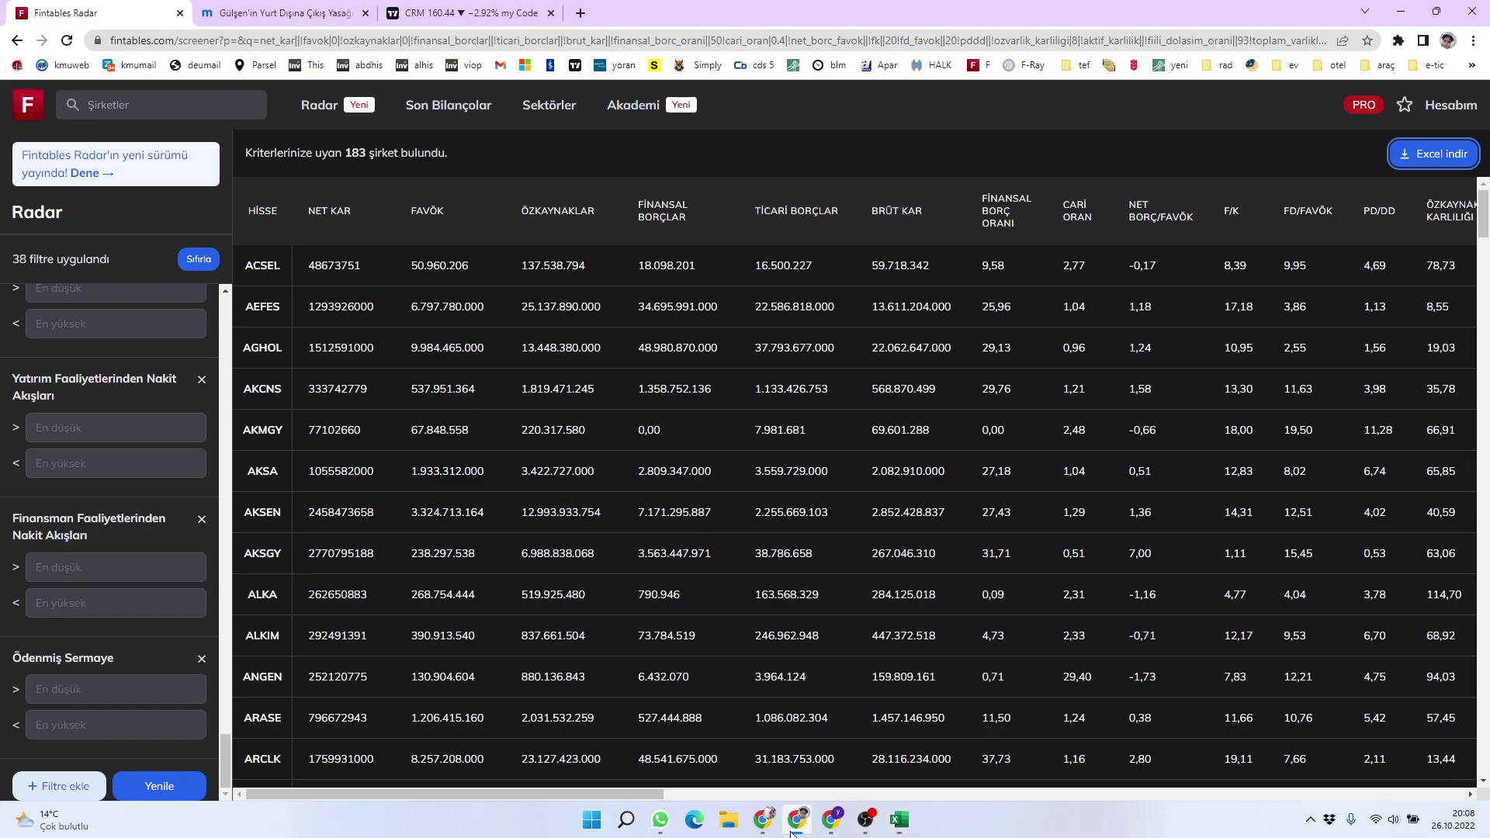
pyautogui.click(28, 113)
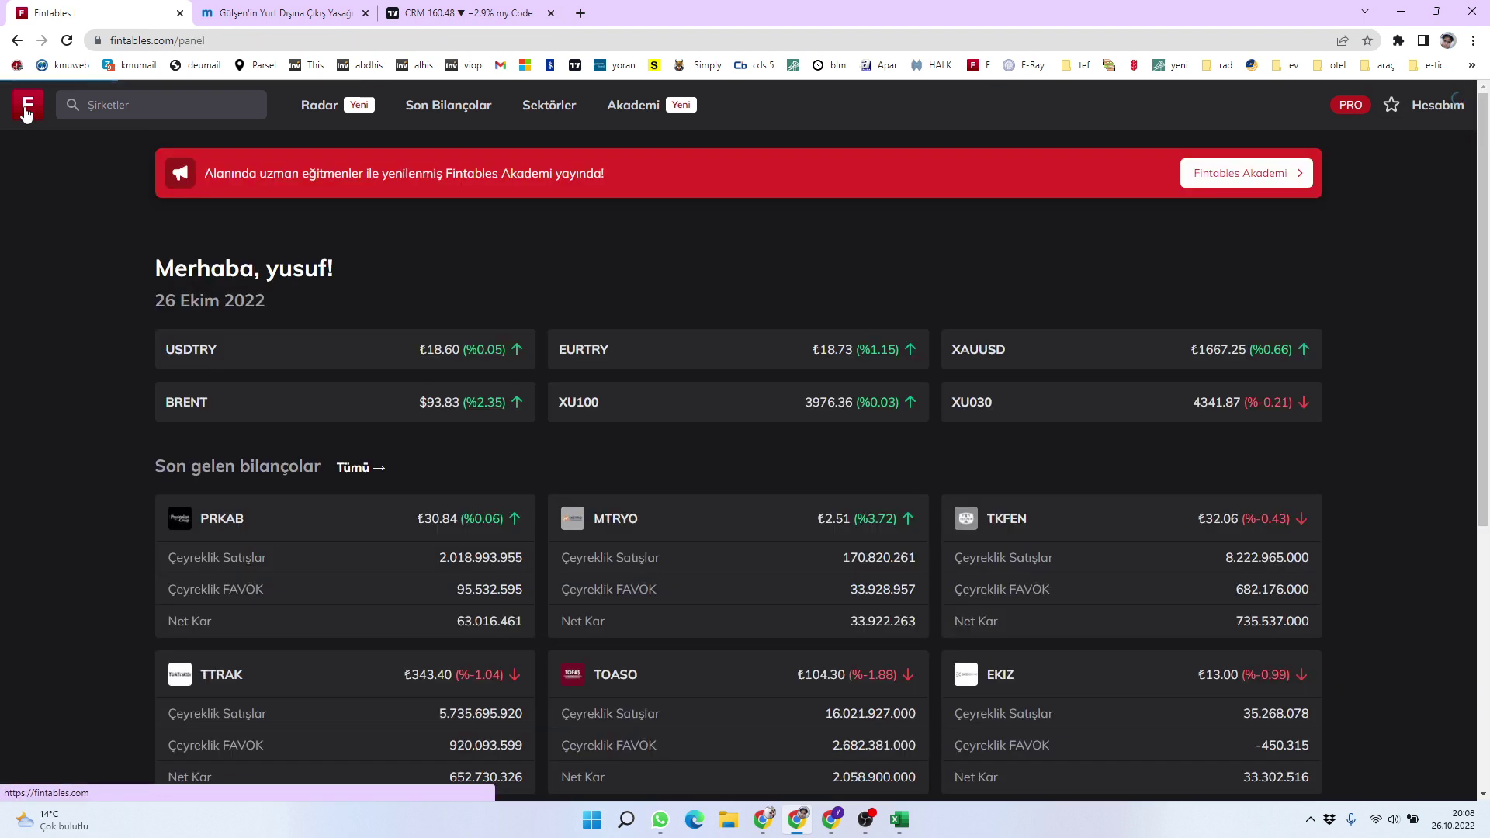
pyautogui.scroll(-3, 818, 624)
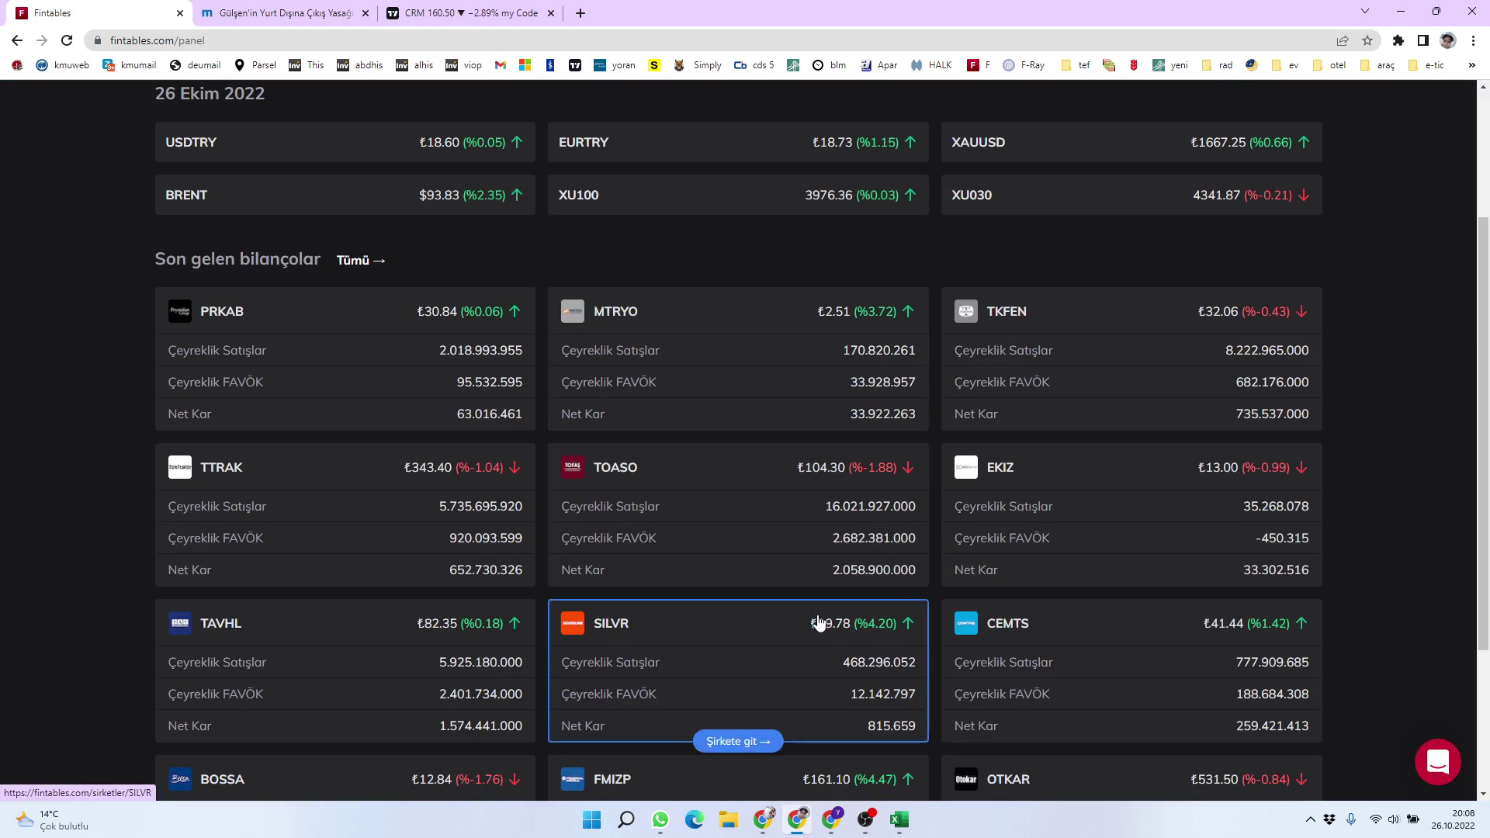
pyautogui.scroll(-3, 642, 614)
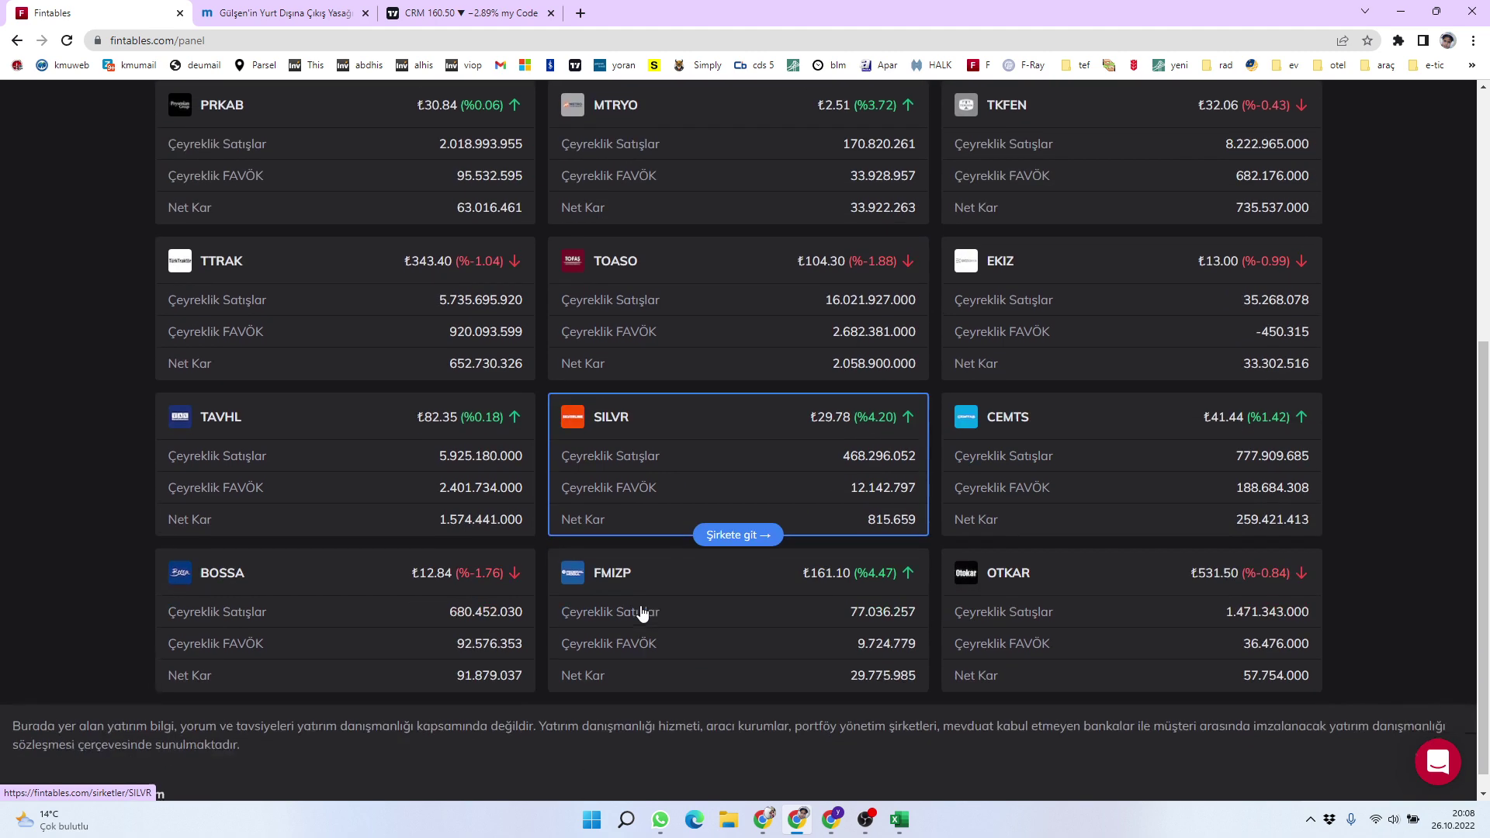
pyautogui.click(1000, 483)
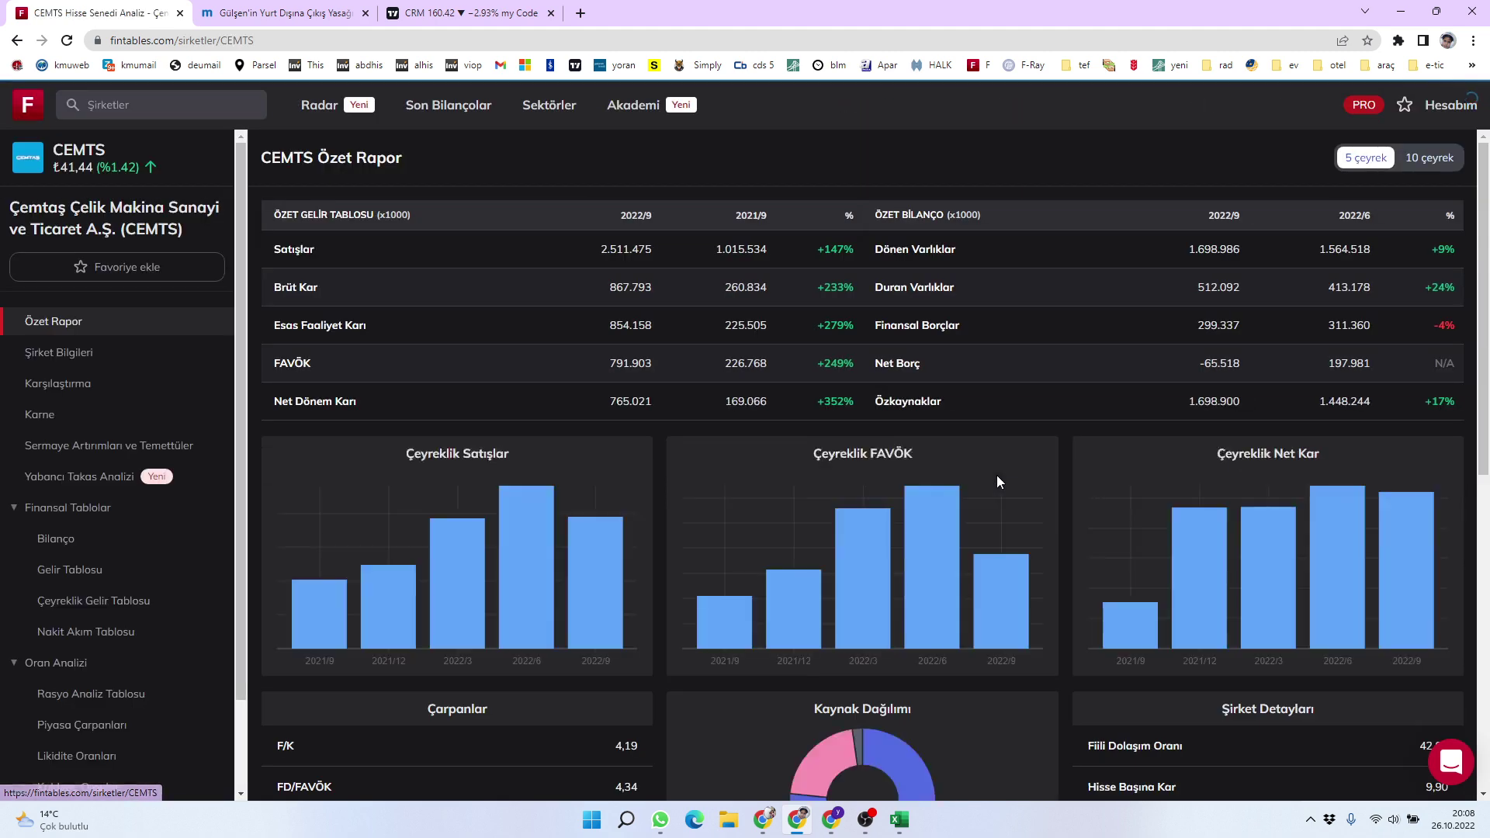
pyautogui.scroll(-1, 947, 522)
pyautogui.scroll(-2, 945, 517)
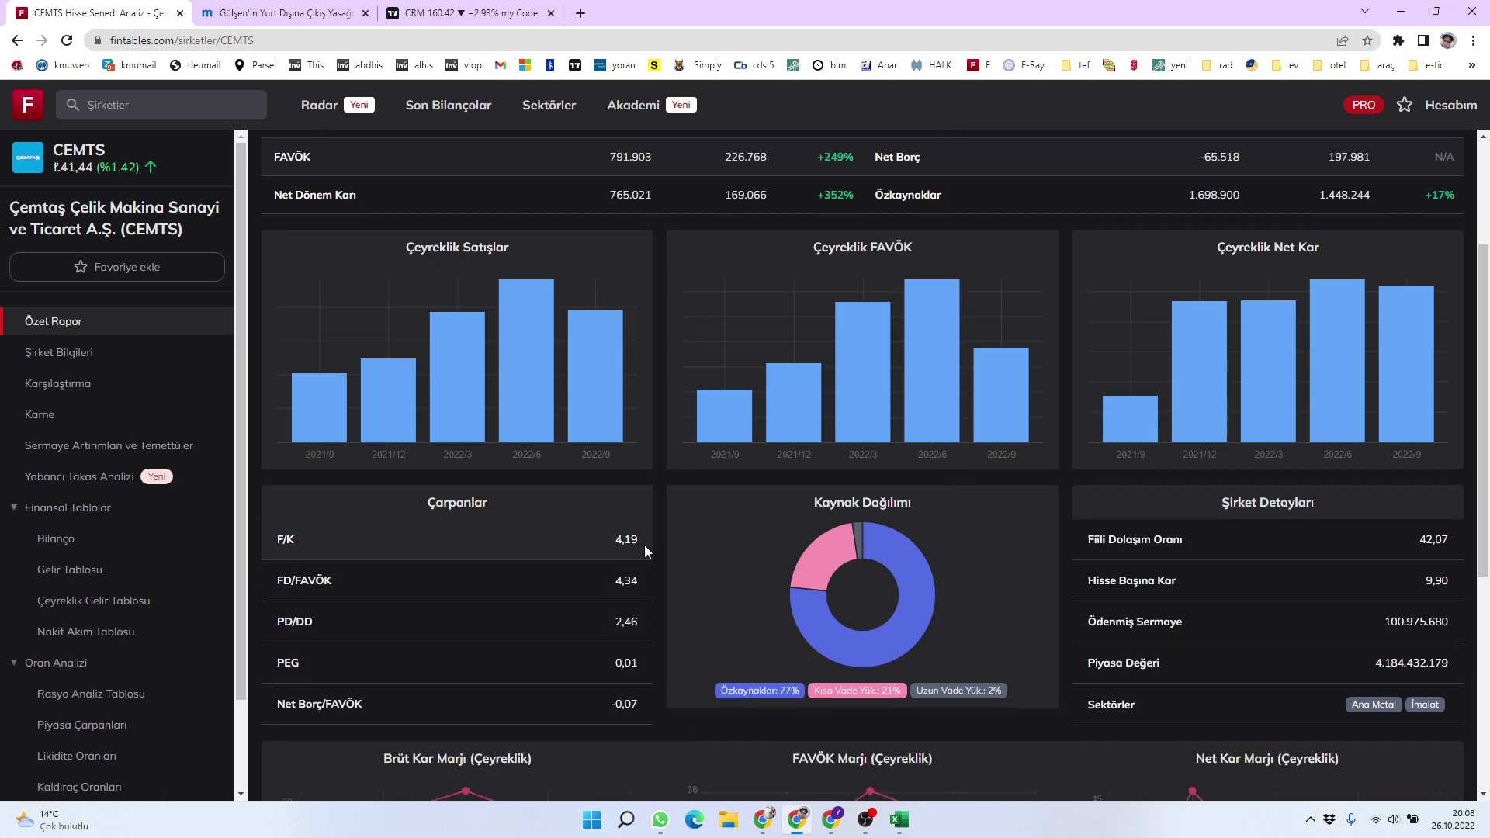
pyautogui.scroll(-5, 644, 546)
pyautogui.scroll(8, 644, 547)
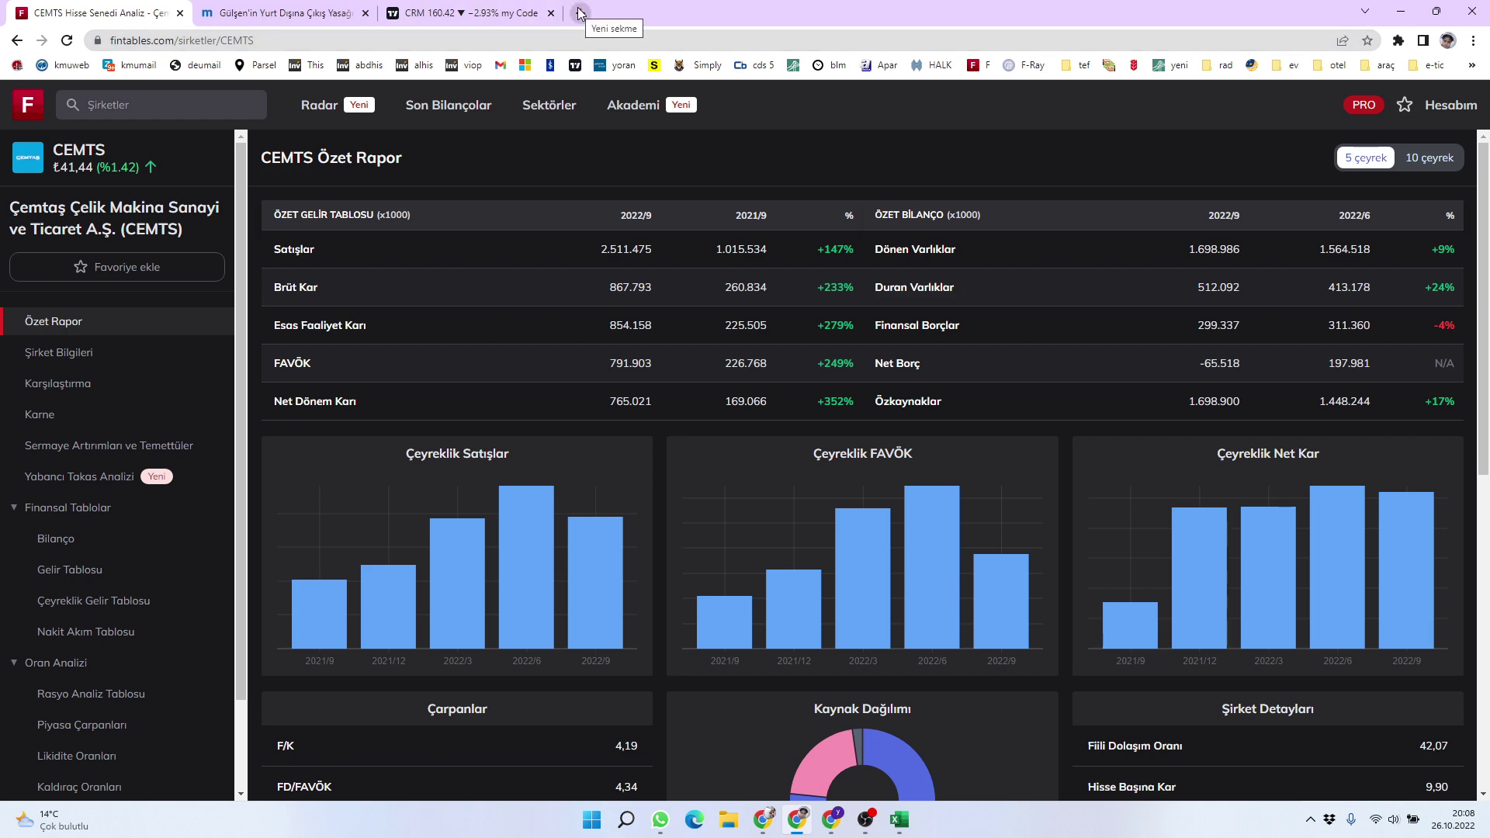
# Switch to TradingView, load the ÖNE ÇIKAN HİSSELER watchlist and open the CEMTS chart
pyautogui.click(472, 14)
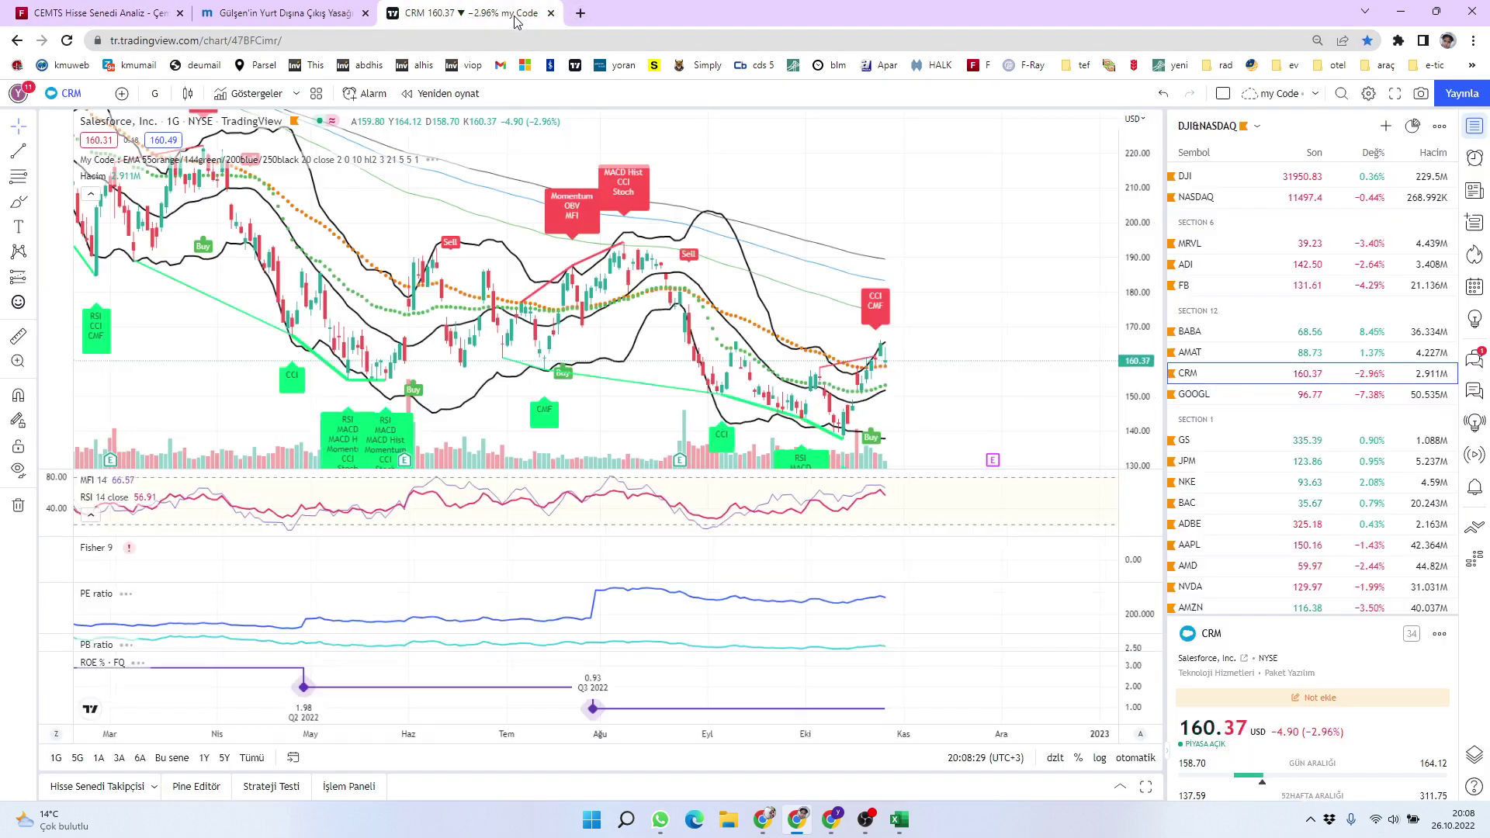
pyautogui.click(1221, 132)
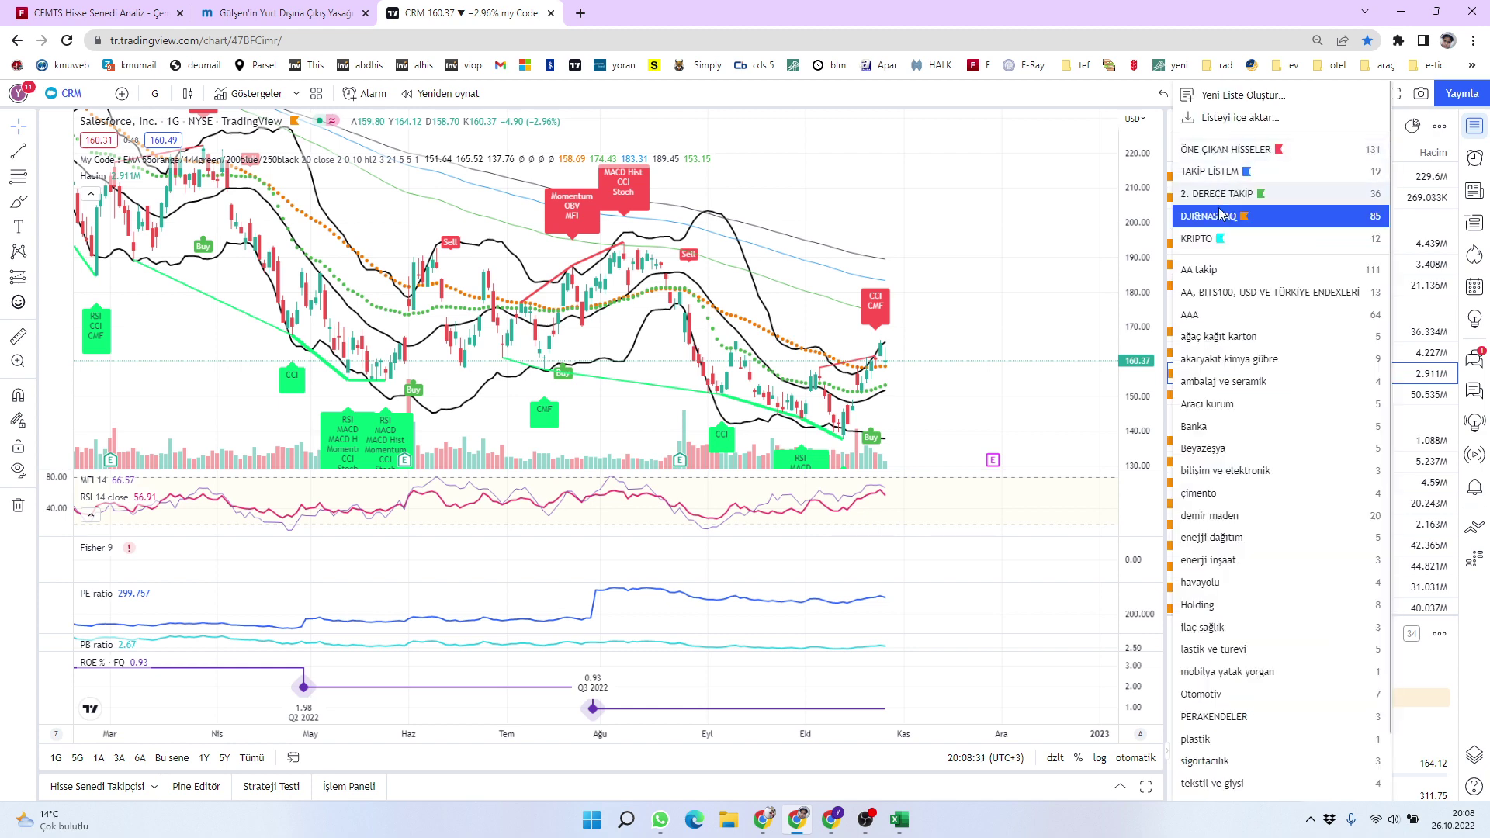
pyautogui.click(1220, 150)
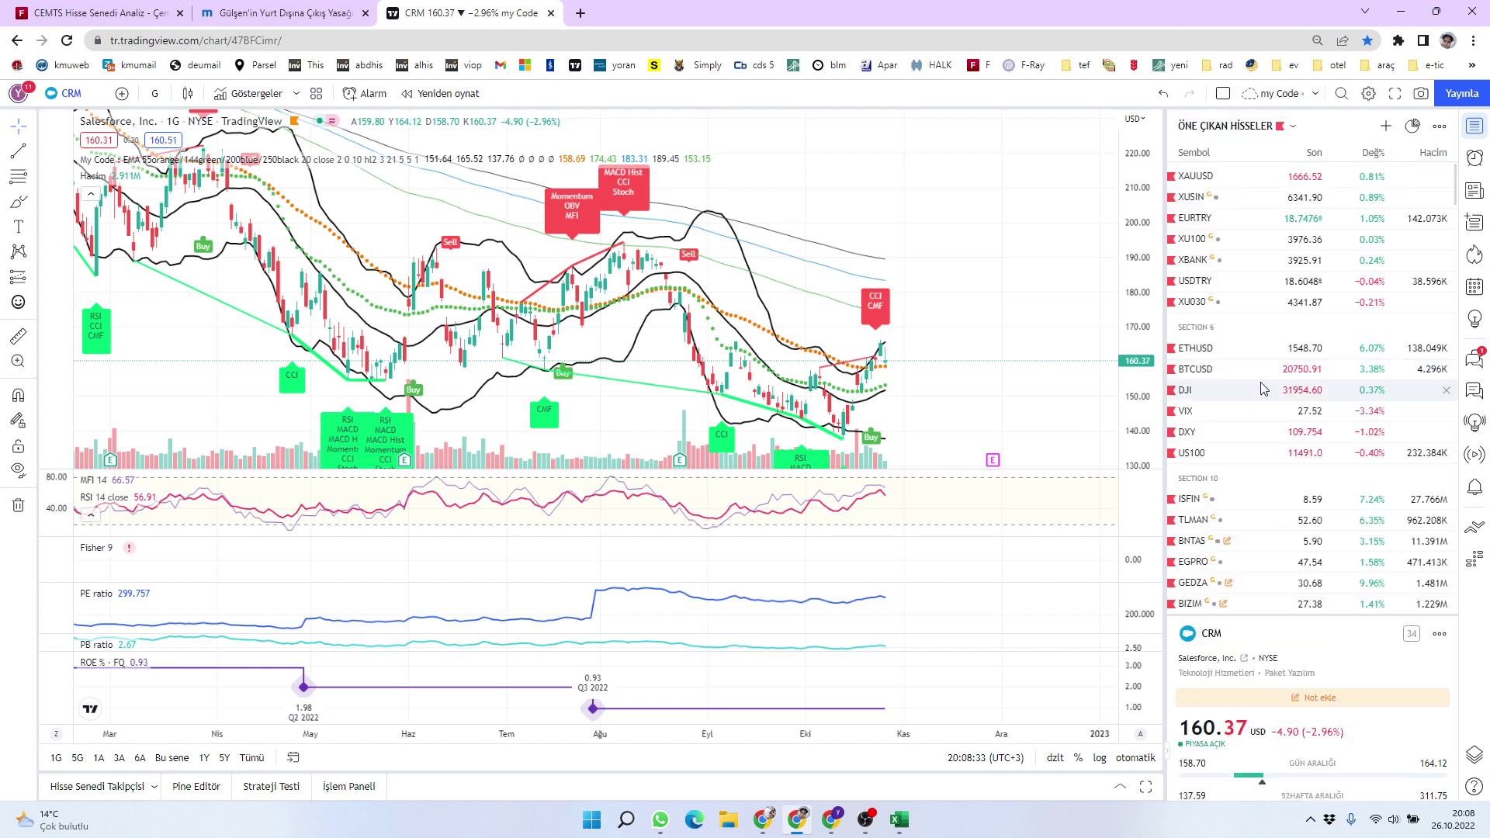
pyautogui.scroll(-5, 1254, 400)
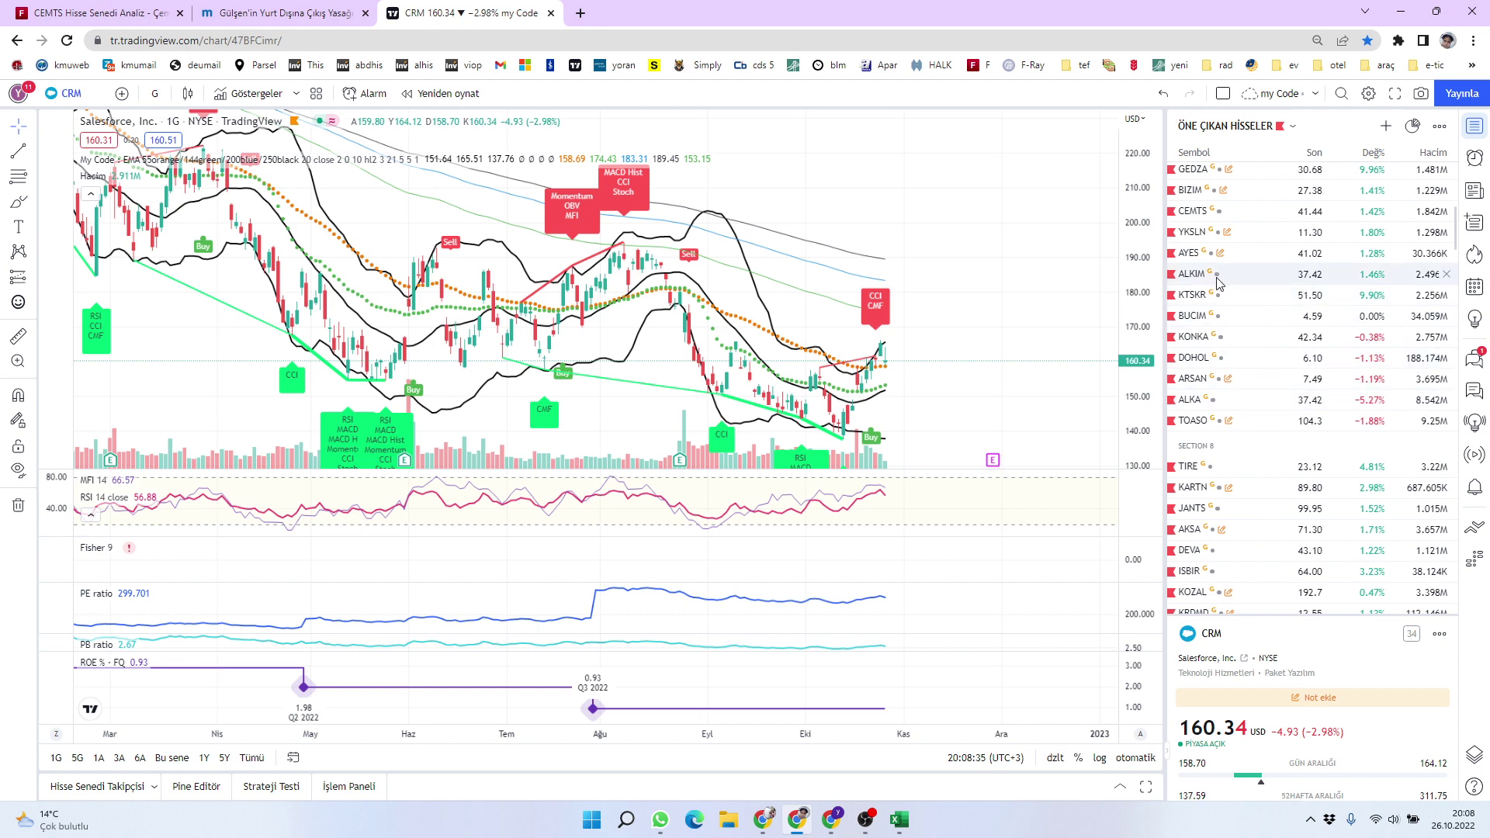
pyautogui.click(1247, 213)
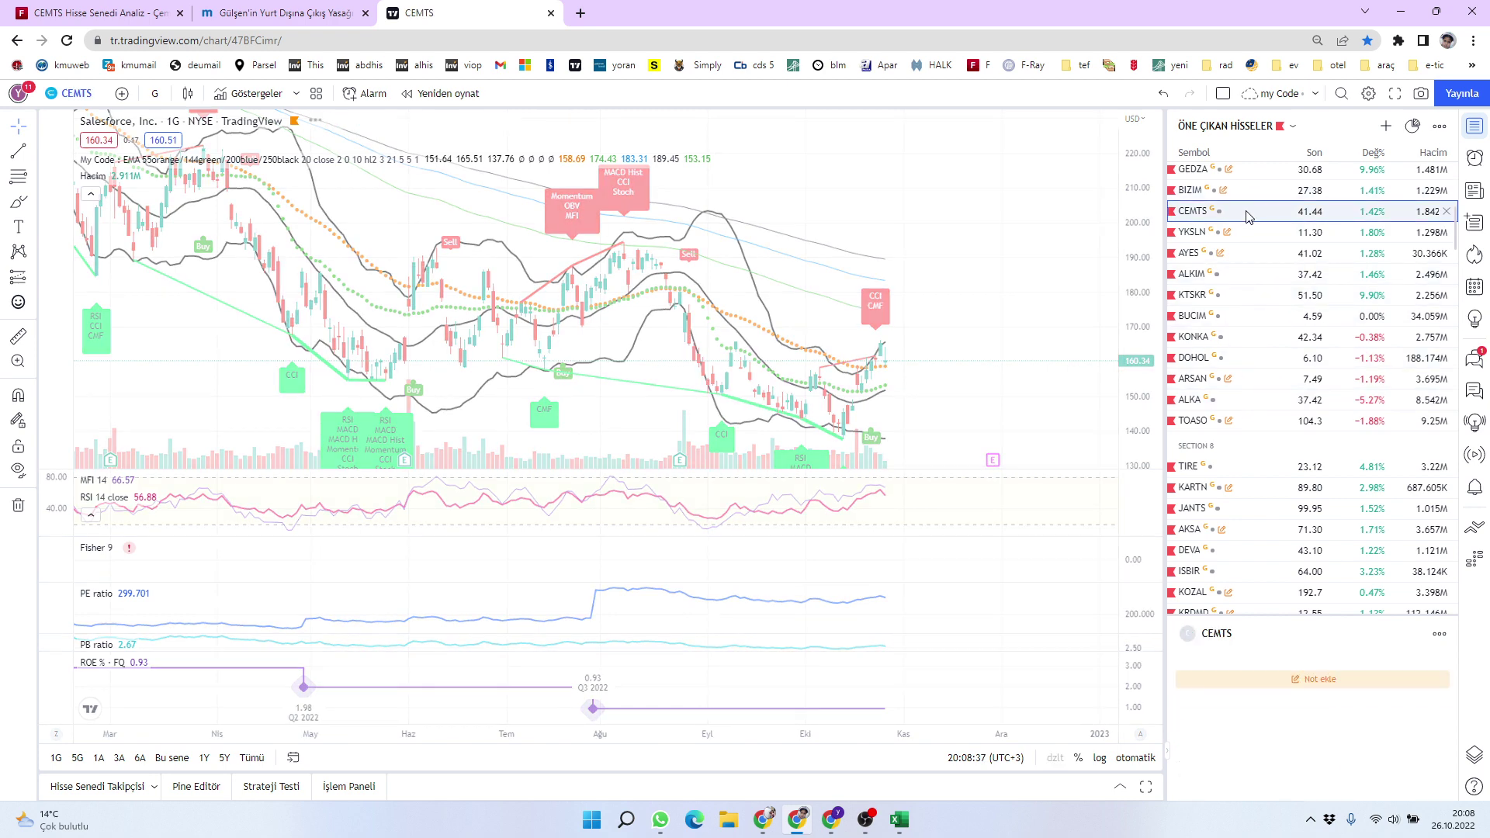
# Set the CEMTS chart to automatic scaling and a 1Y range, and examine its recent price action
pyautogui.click(1140, 761)
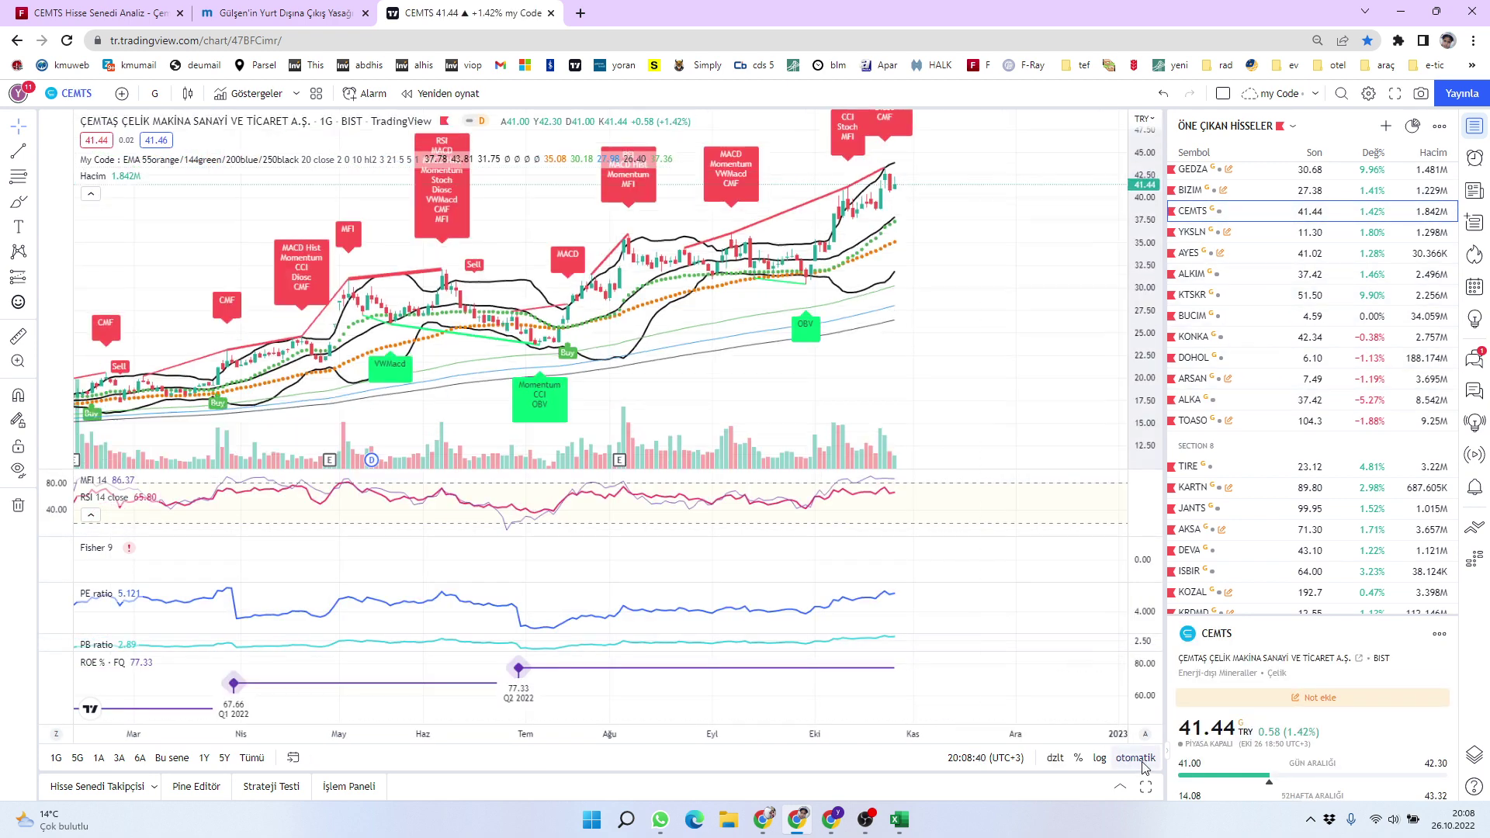
pyautogui.click(204, 761)
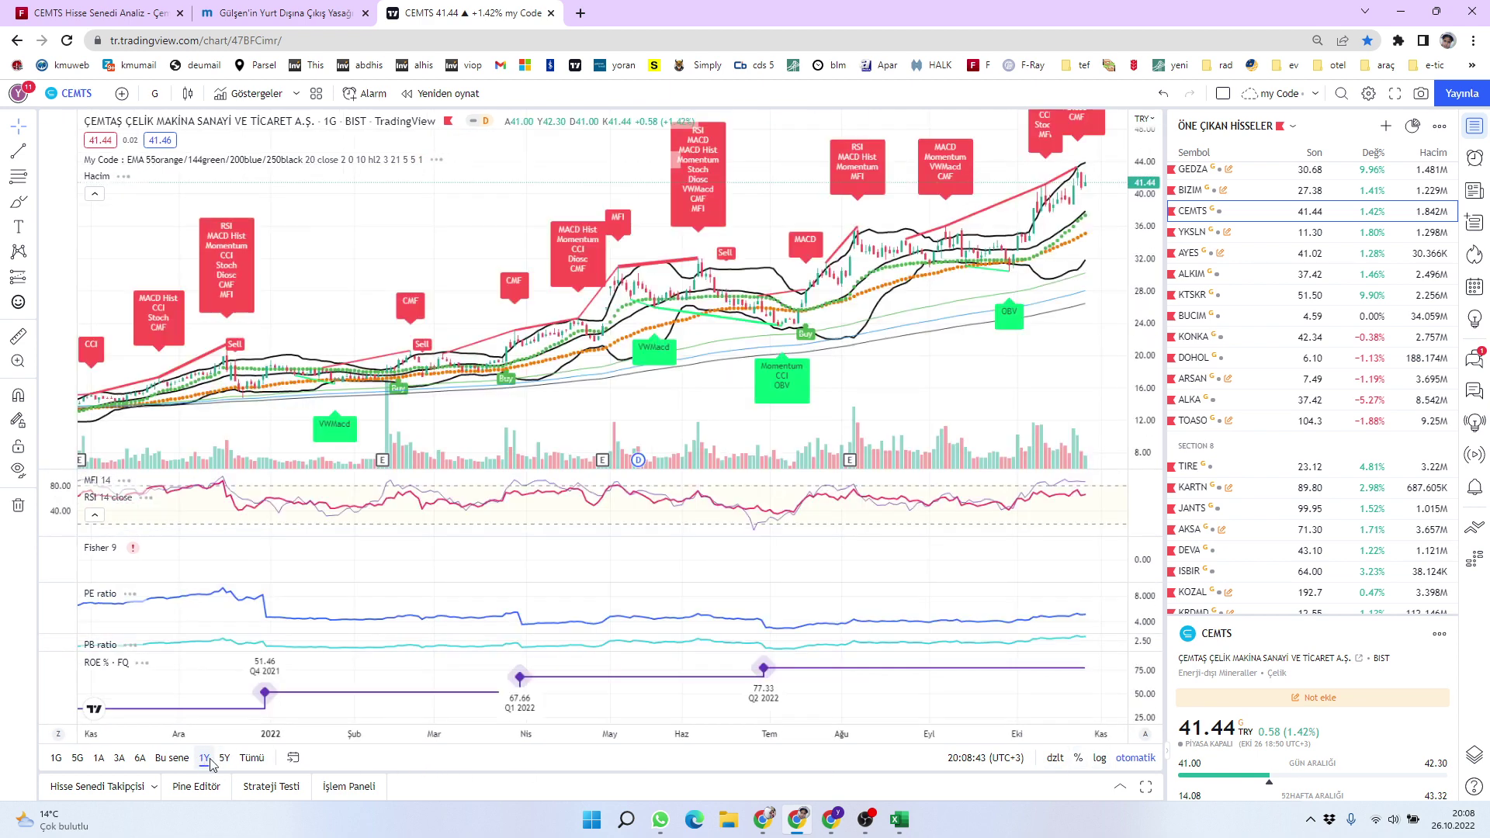
pyautogui.moveTo(988, 416); pyautogui.dragTo(838, 445)
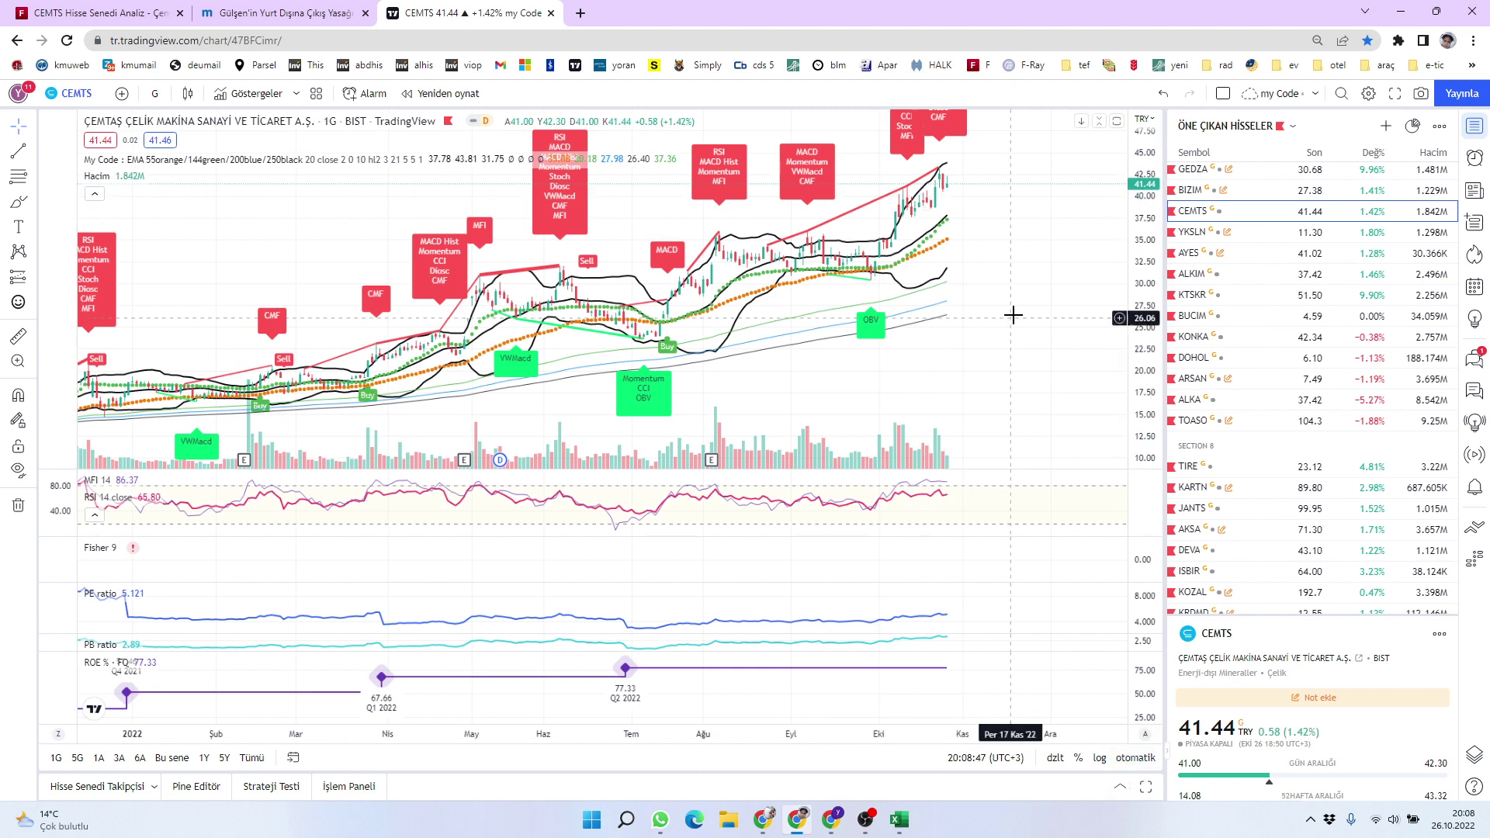
pyautogui.moveTo(1013, 314); pyautogui.dragTo(1024, 373)
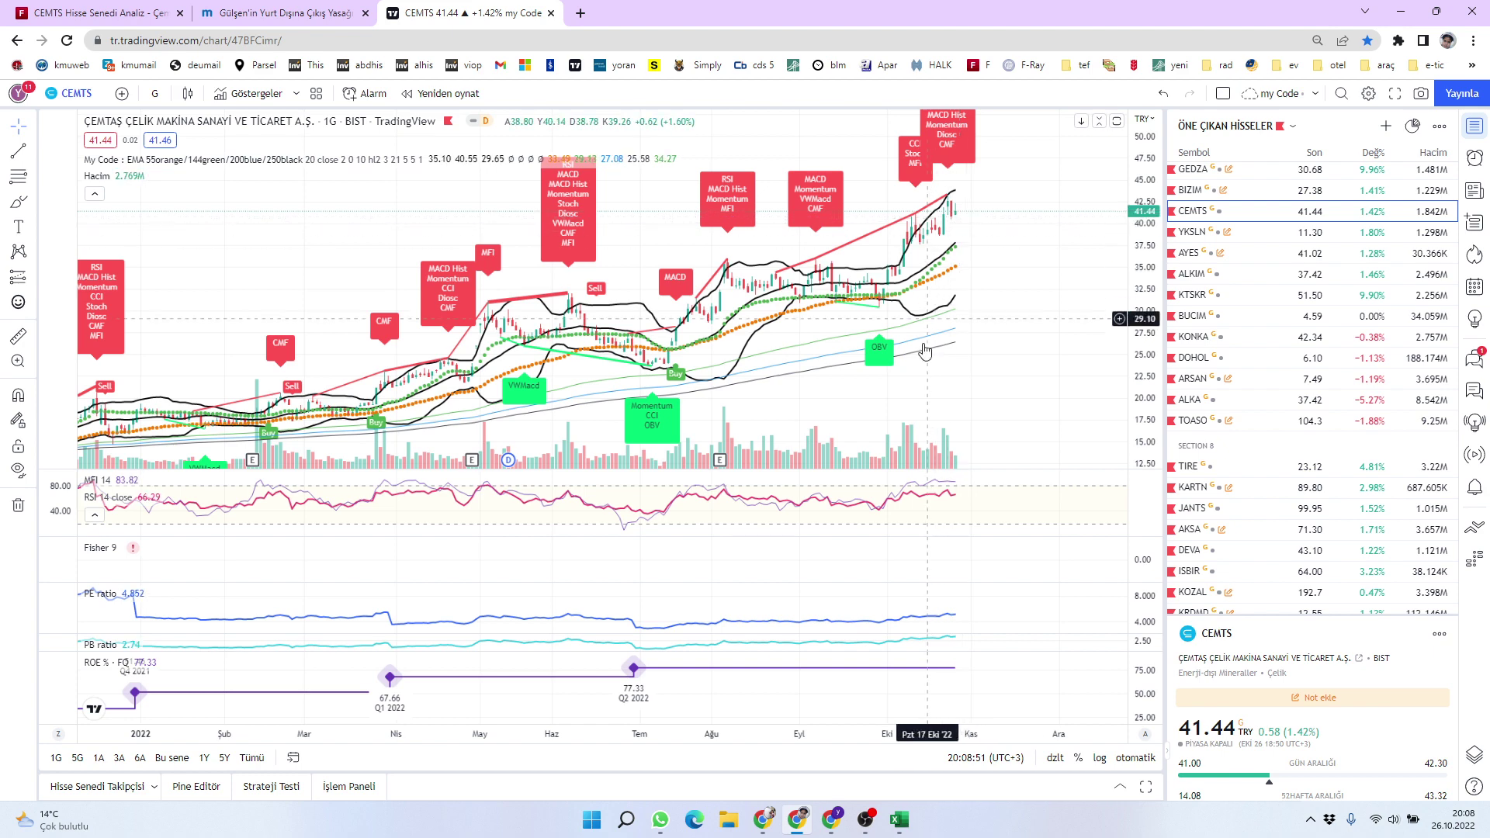
pyautogui.moveTo(926, 352); pyautogui.dragTo(956, 353)
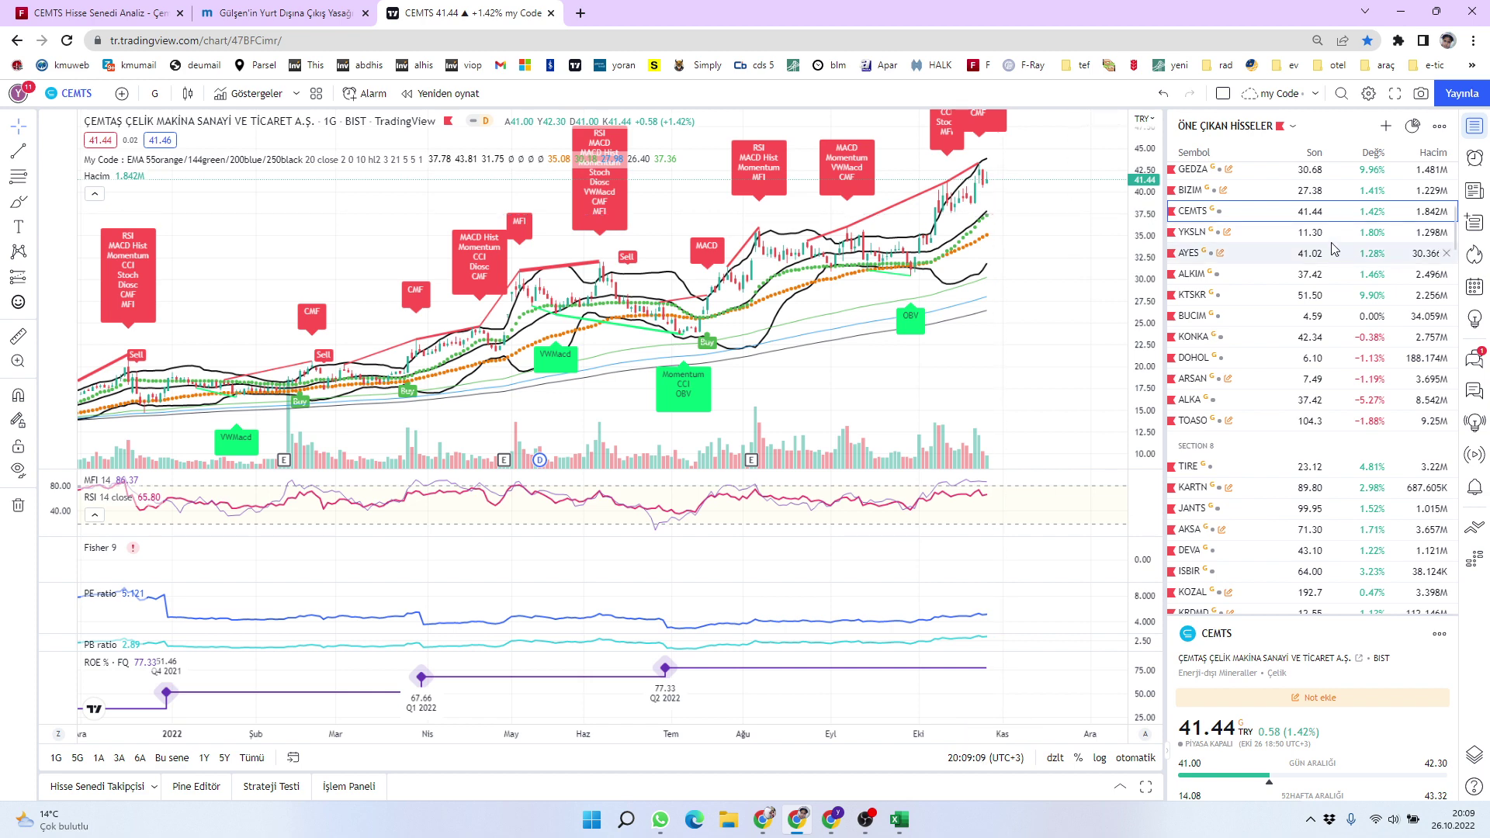
# Switch to the fintables_radar workbook in Excel and review the ALKA, INFO and EREGL rows
pyautogui.scroll(1, 1270, 396)
pyautogui.scroll(5, 1270, 396)
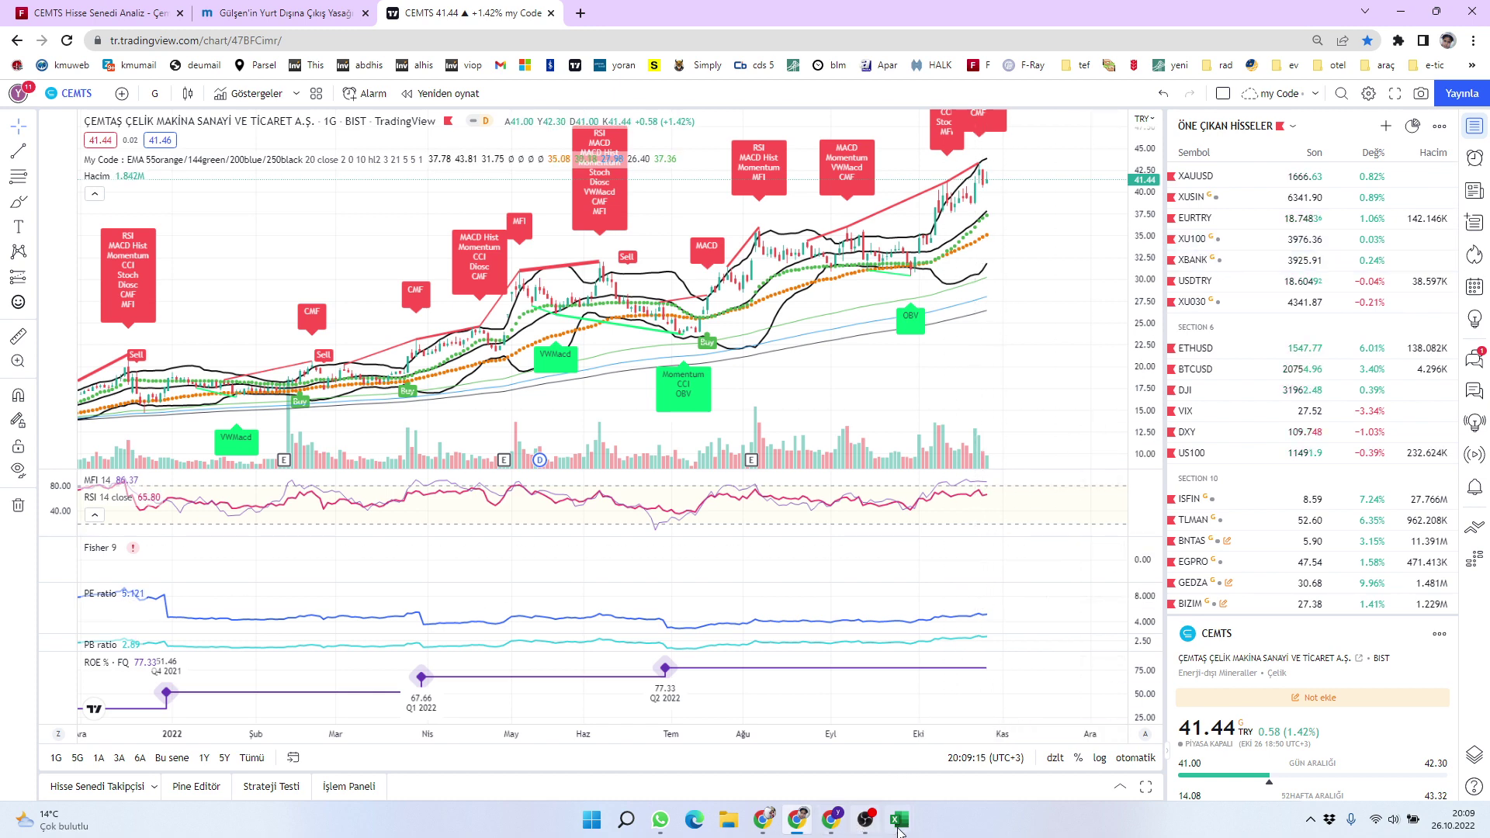
pyautogui.moveTo(902, 827)
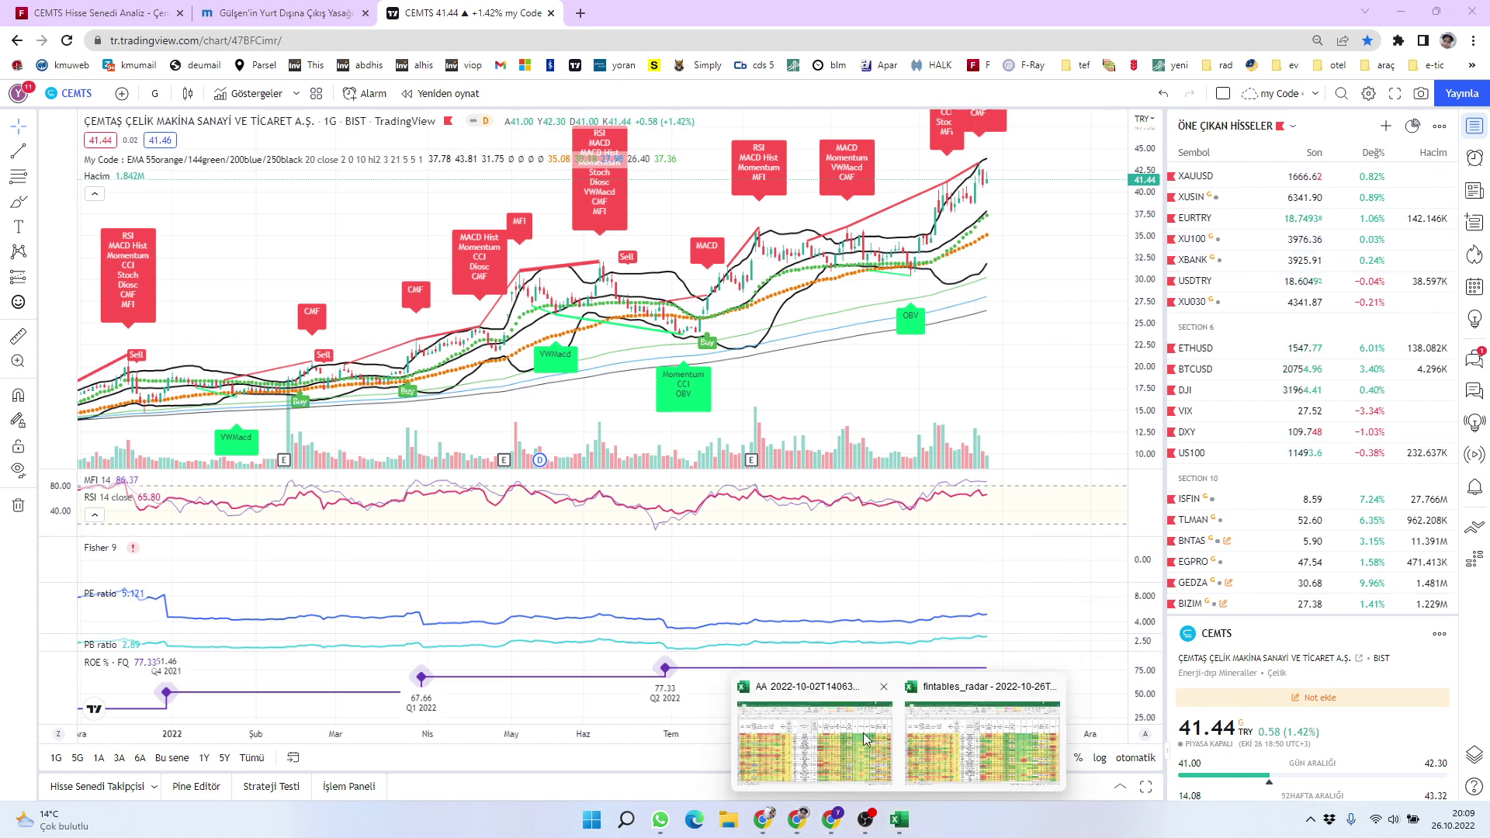
pyautogui.click(954, 721)
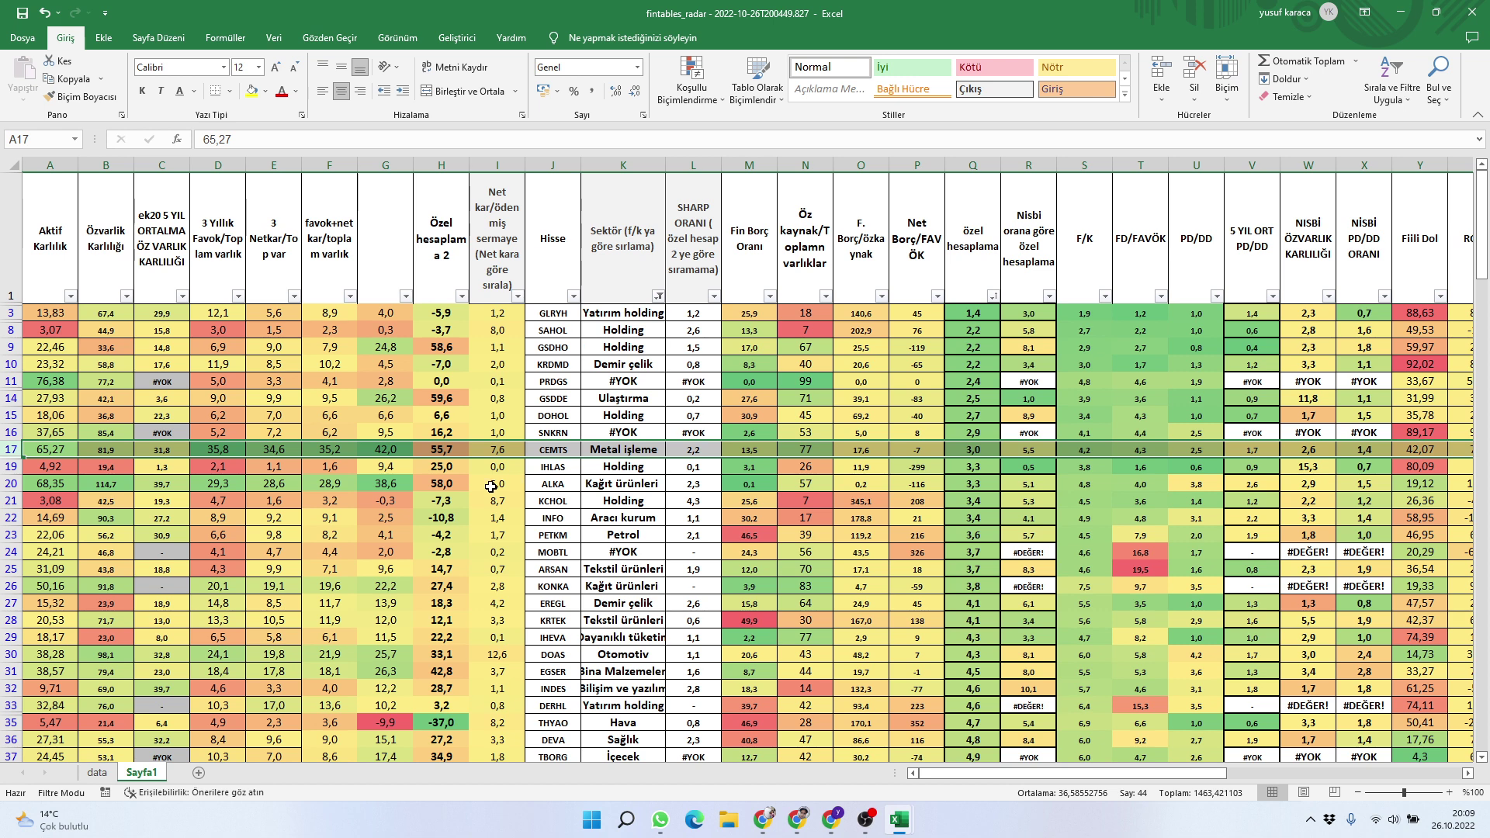
pyautogui.click(10, 482)
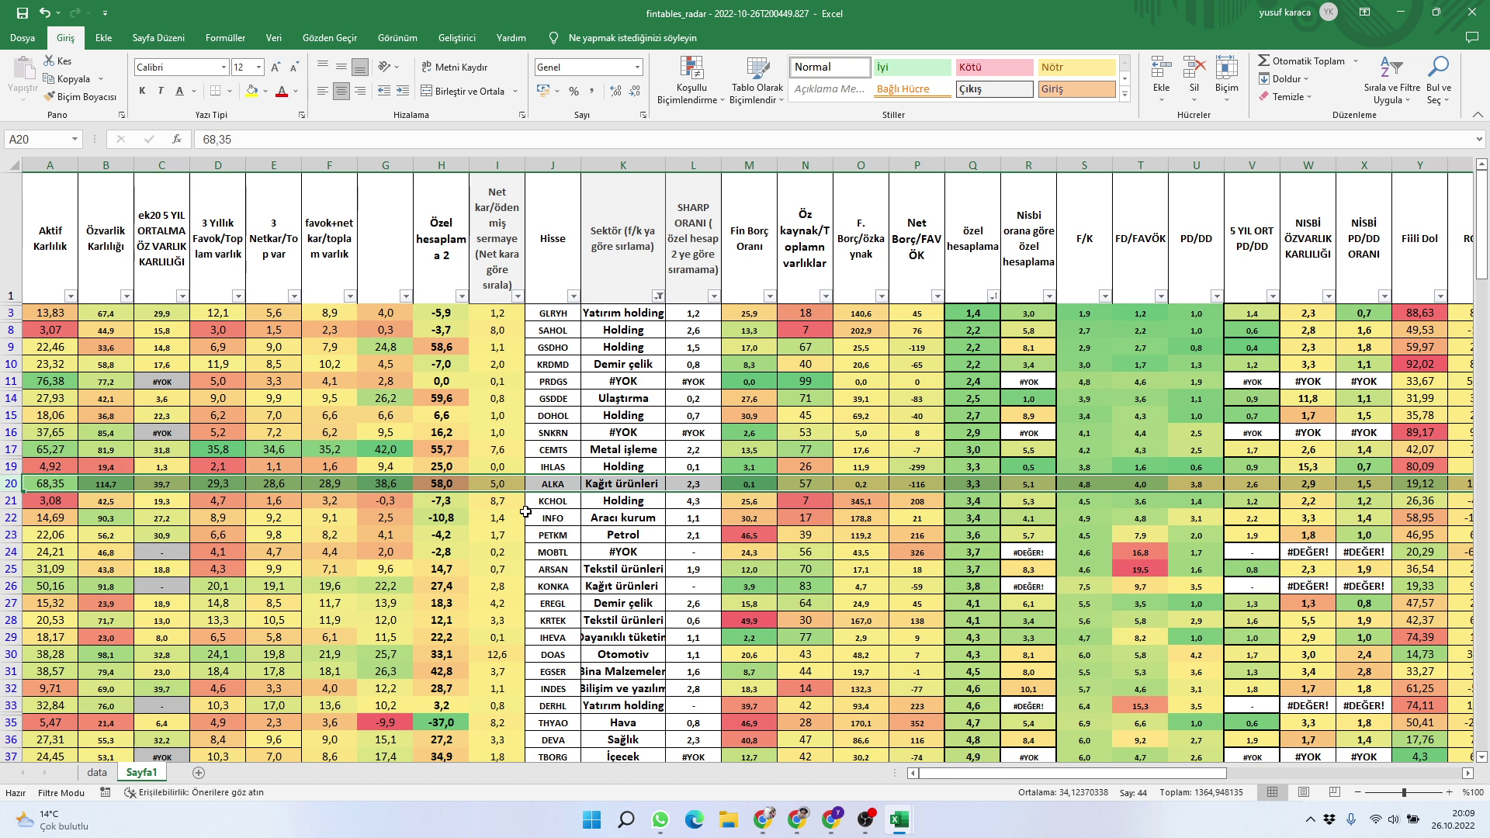
pyautogui.click(4, 517)
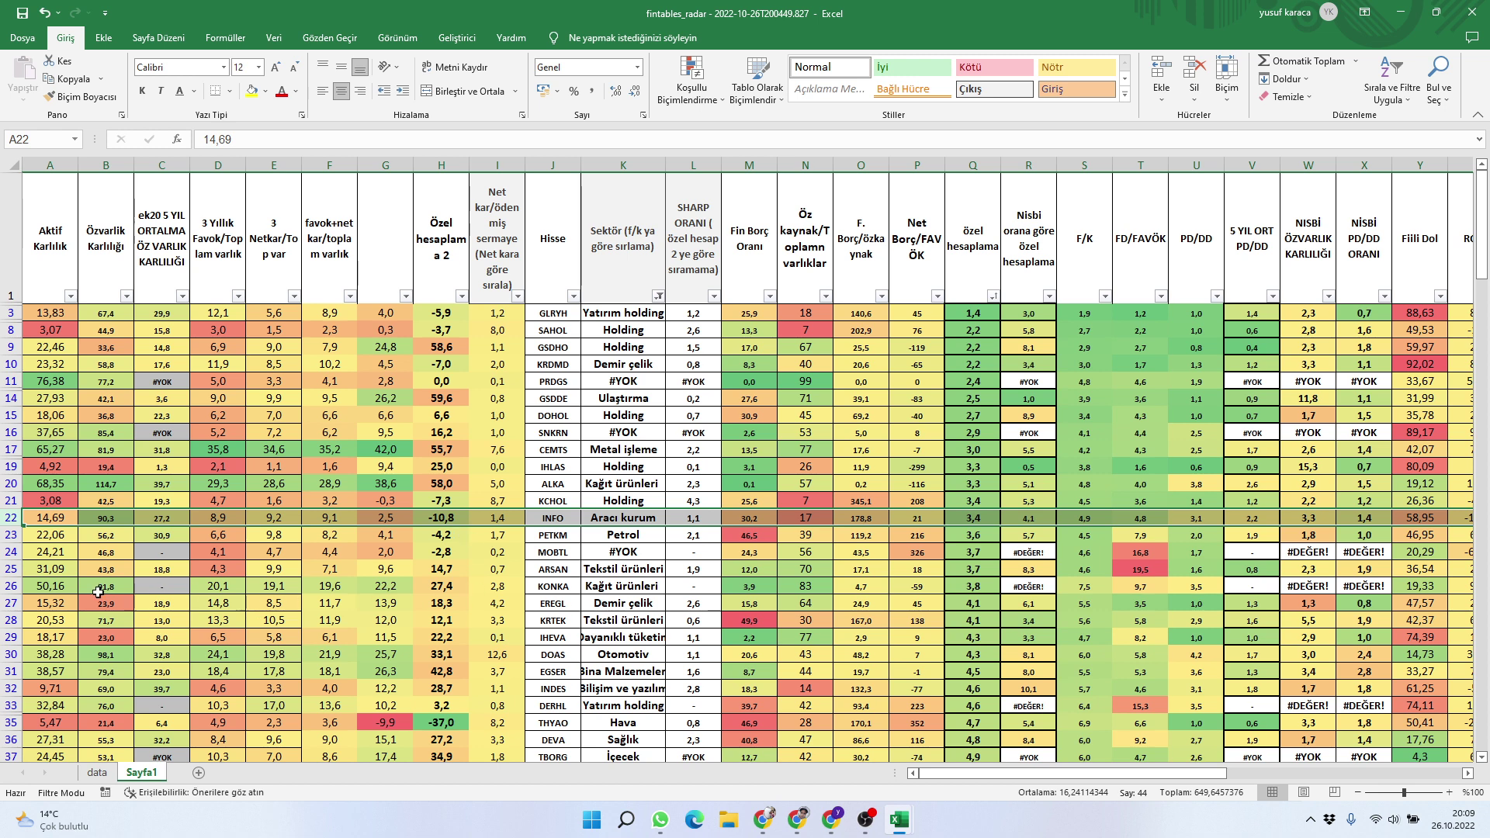
pyautogui.click(8, 619)
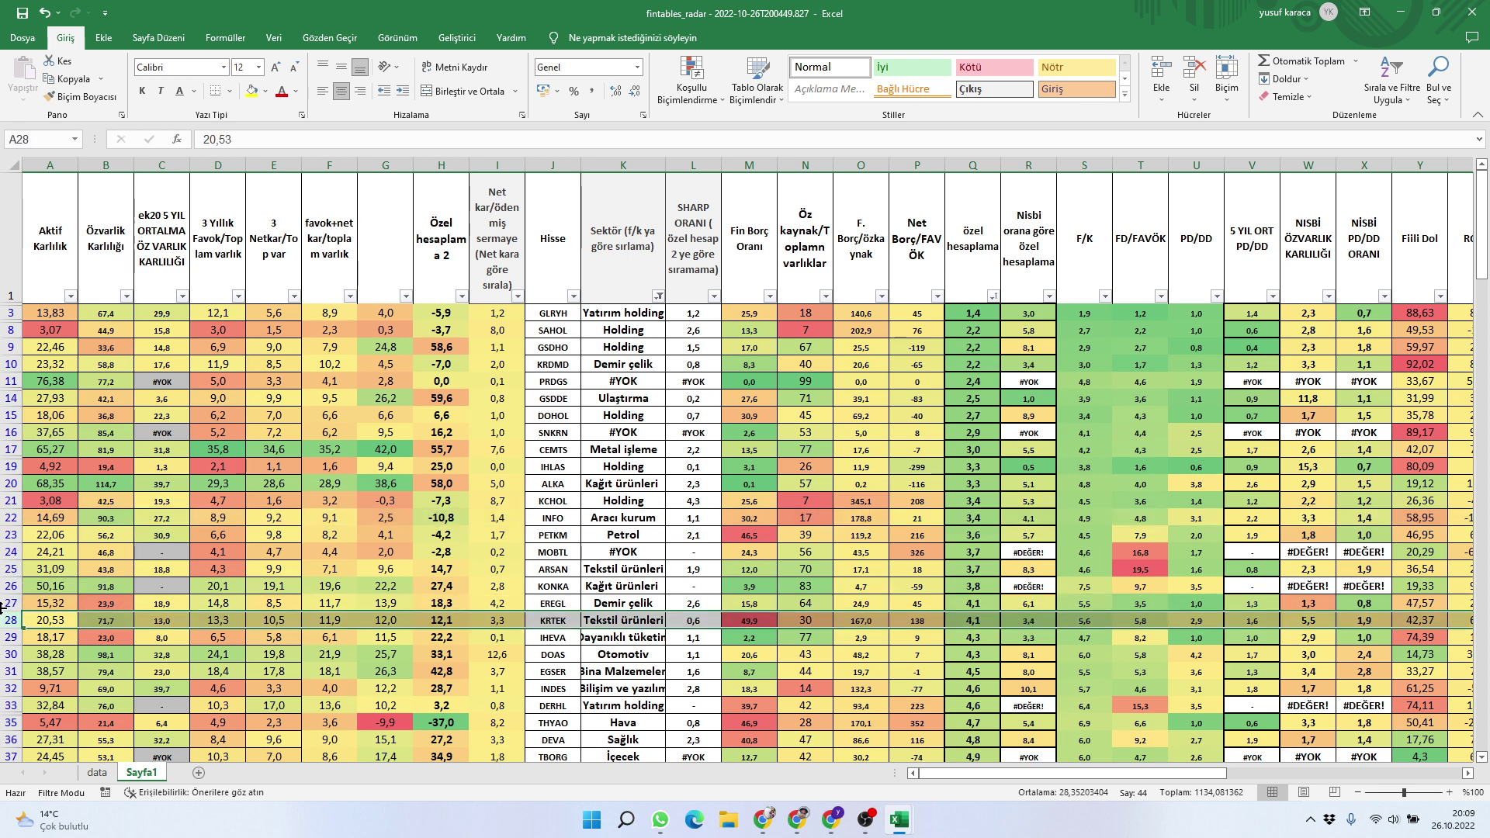
pyautogui.click(9, 604)
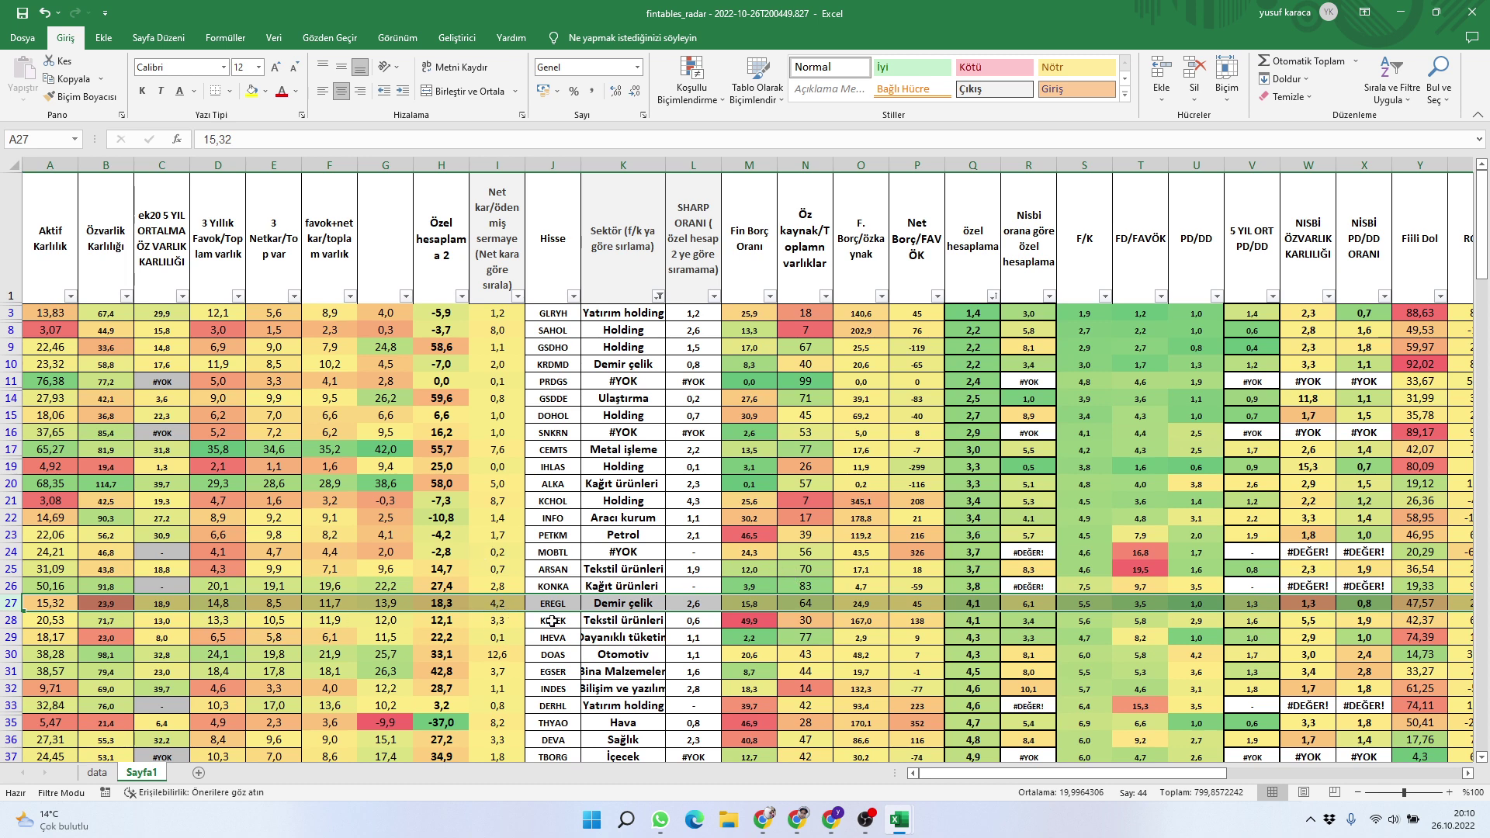
# Find the ACSEL row further down the fintables_radar list and select it to review its ratios
pyautogui.scroll(-1, 552, 621)
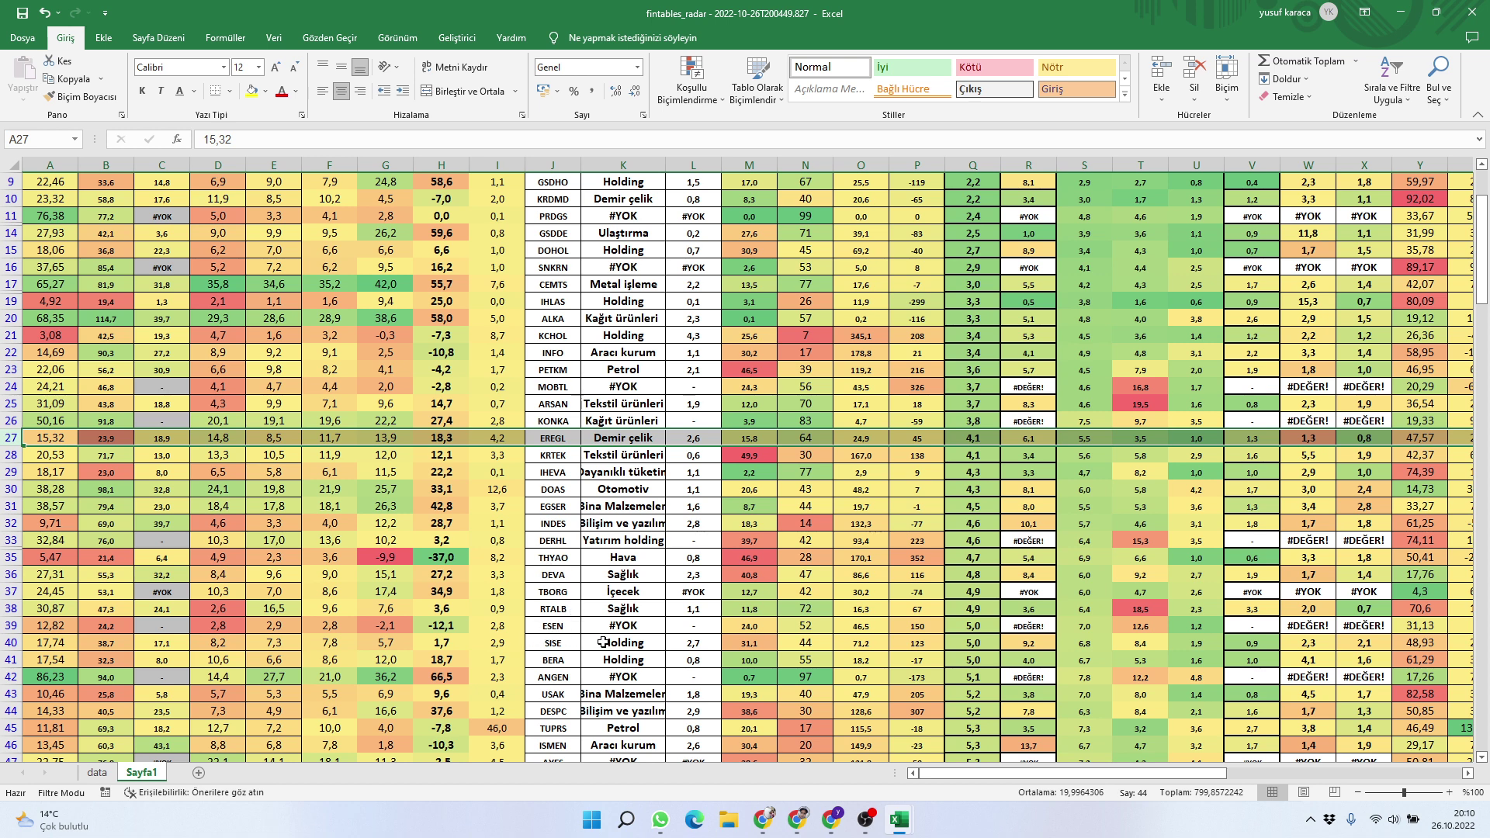
pyautogui.scroll(-2, 603, 642)
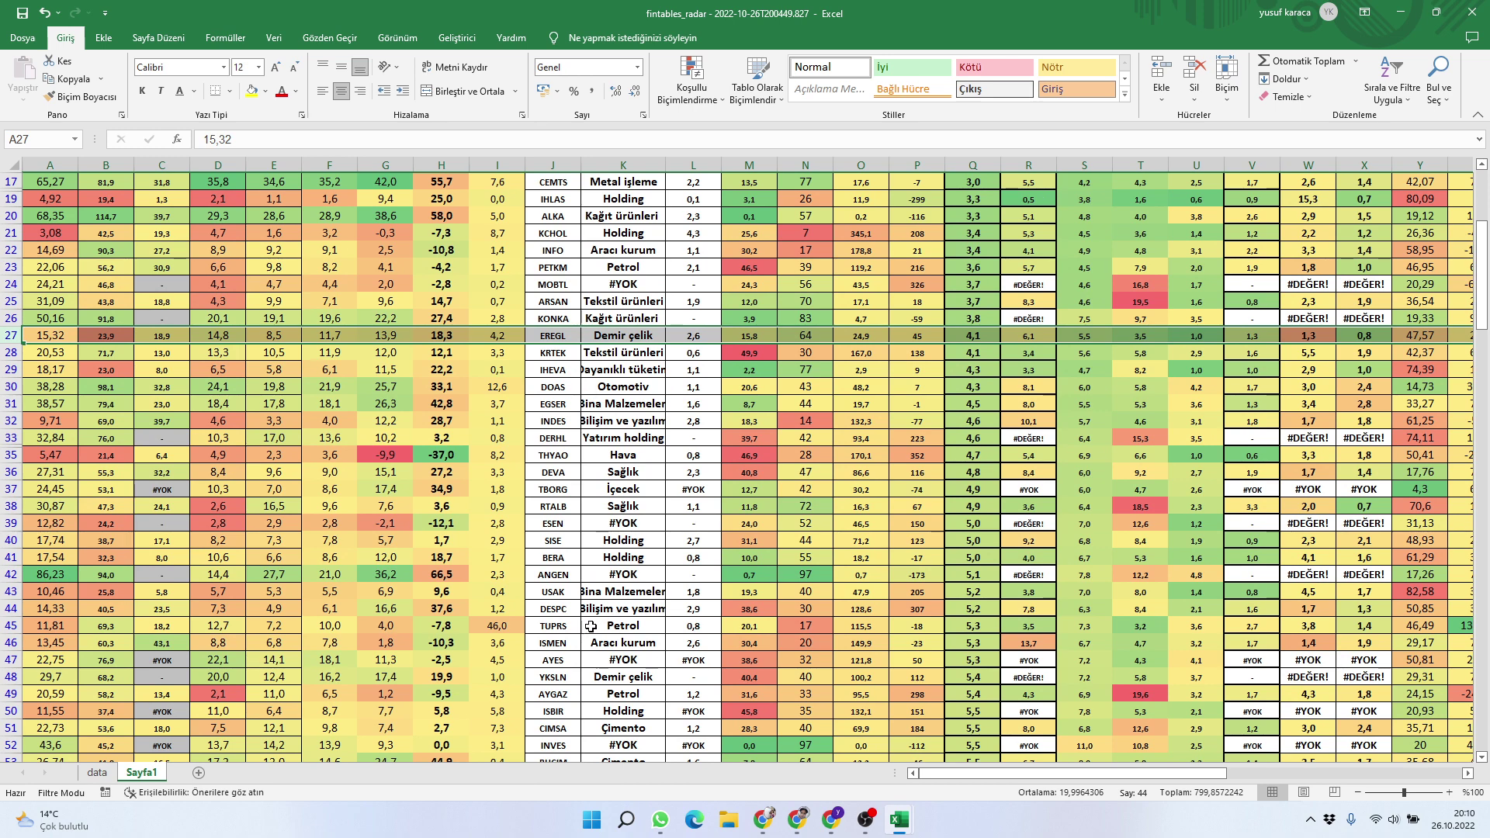
pyautogui.scroll(-3, 591, 626)
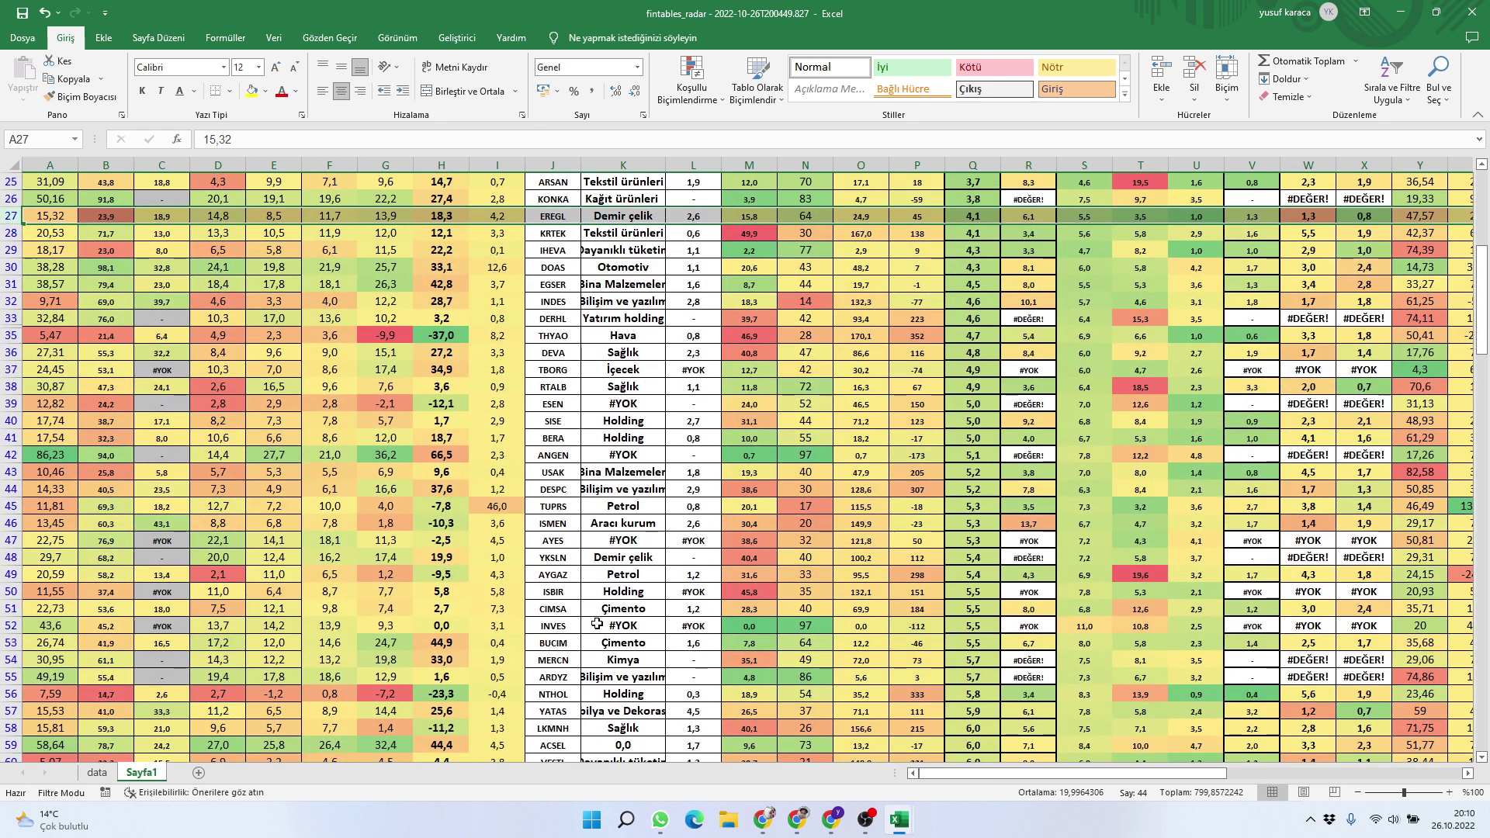
pyautogui.scroll(-3, 603, 625)
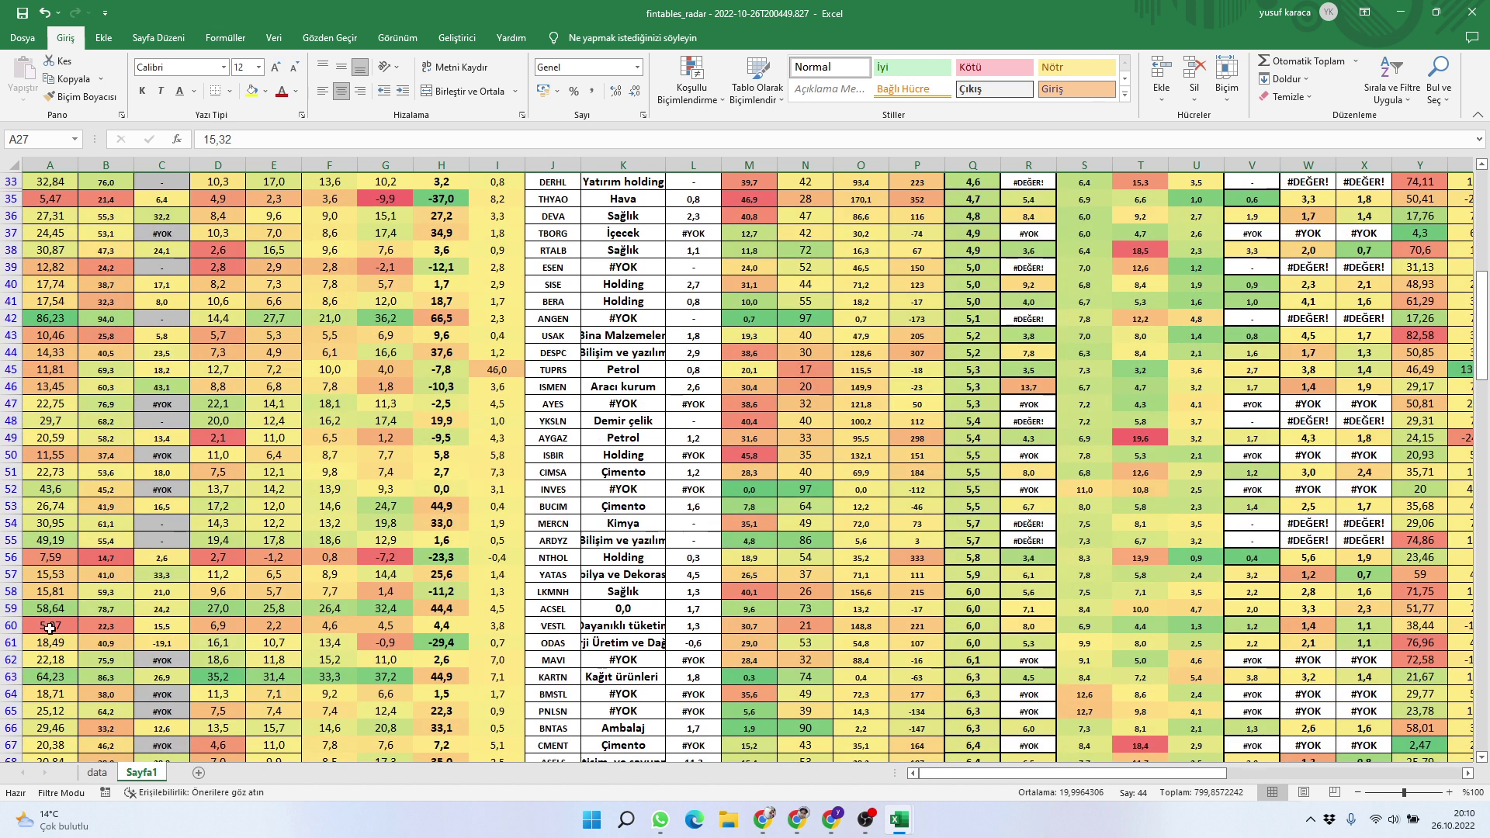
pyautogui.click(9, 610)
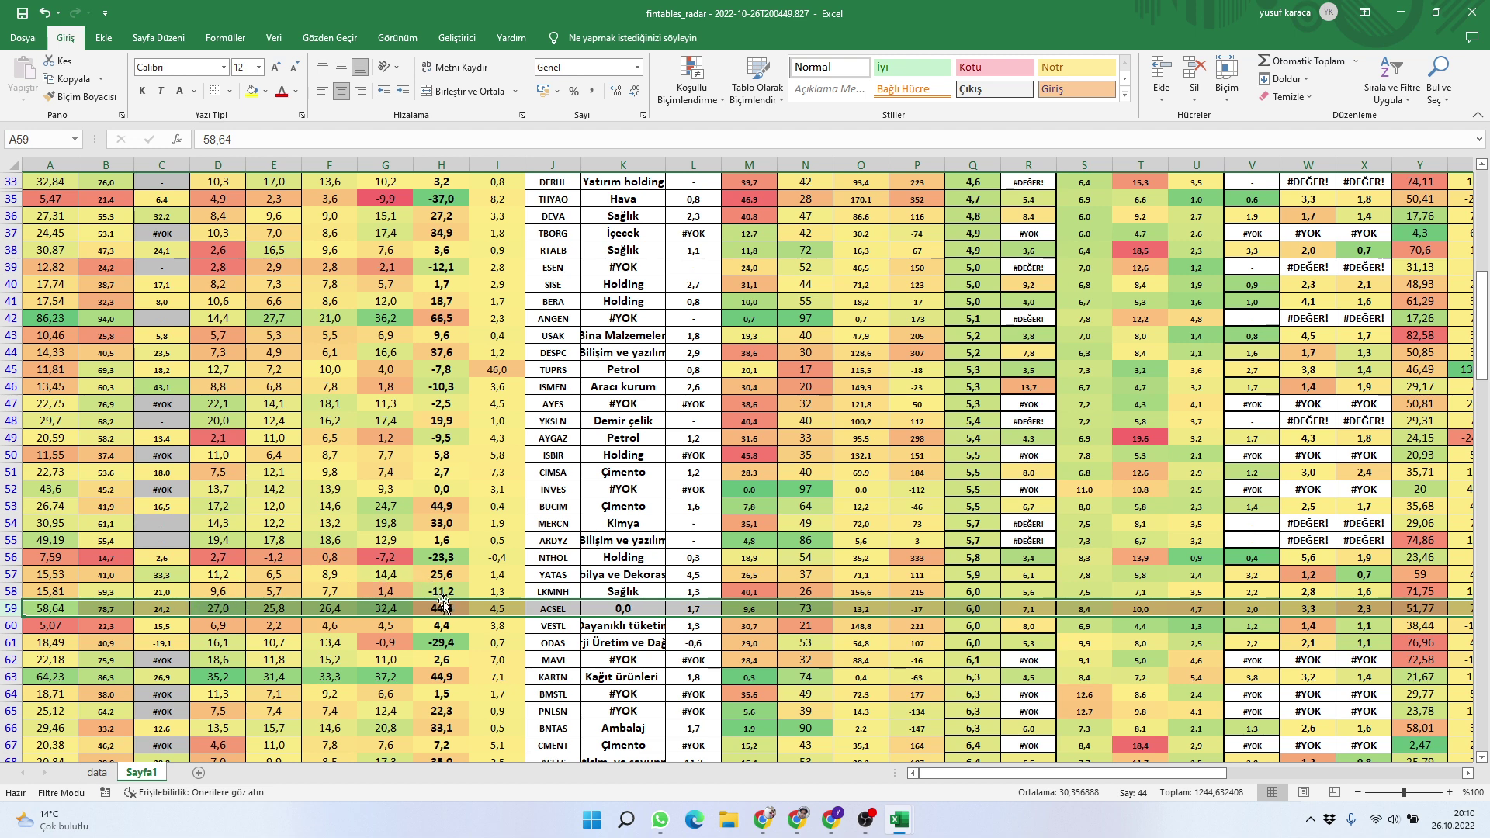
# Switch to the older AA 2022-10-02 workbook, find the ACSEL row and select it
pyautogui.moveTo(900, 821)
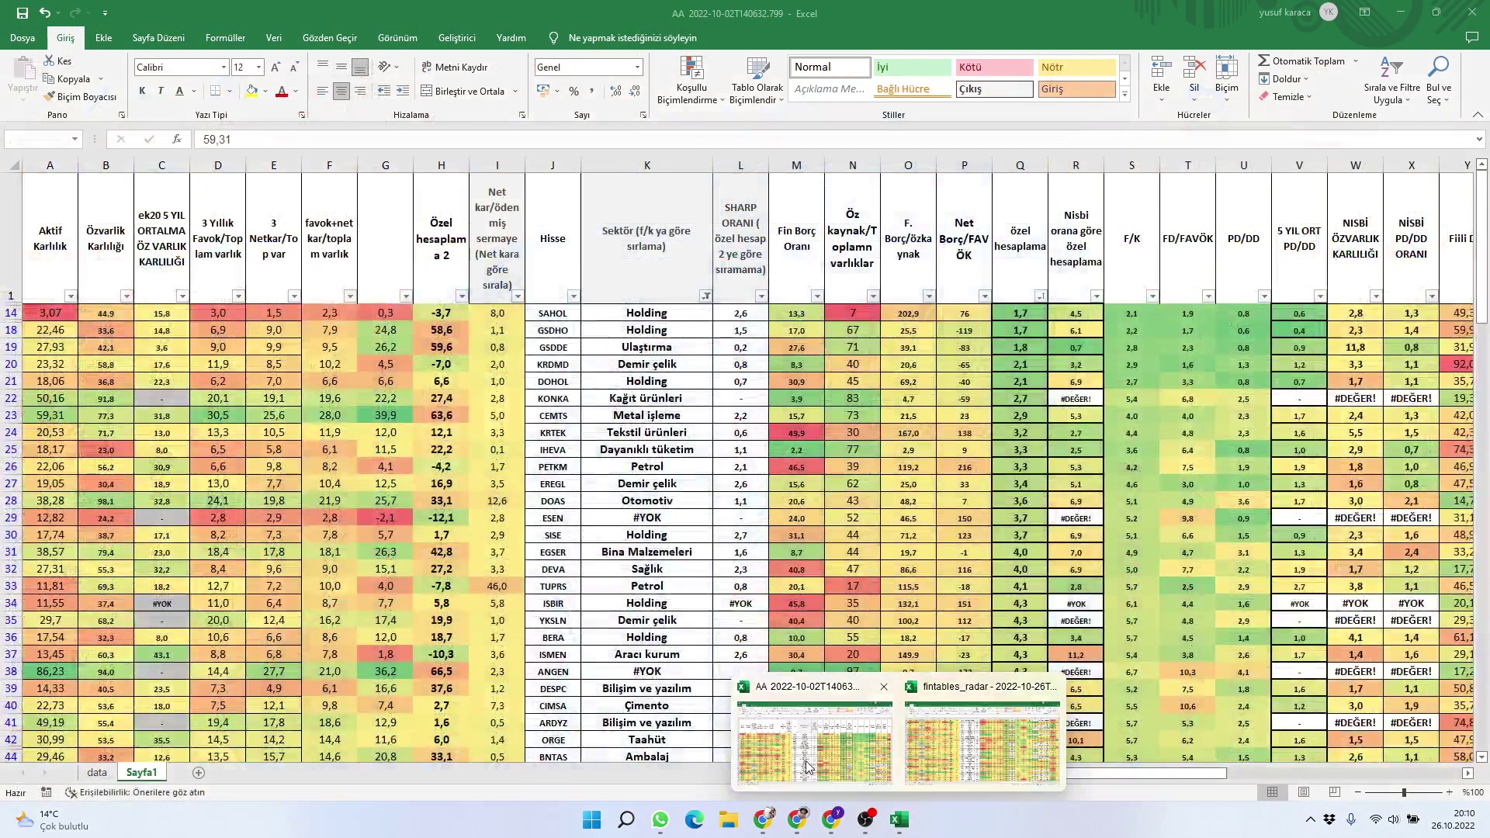
pyautogui.click(844, 767)
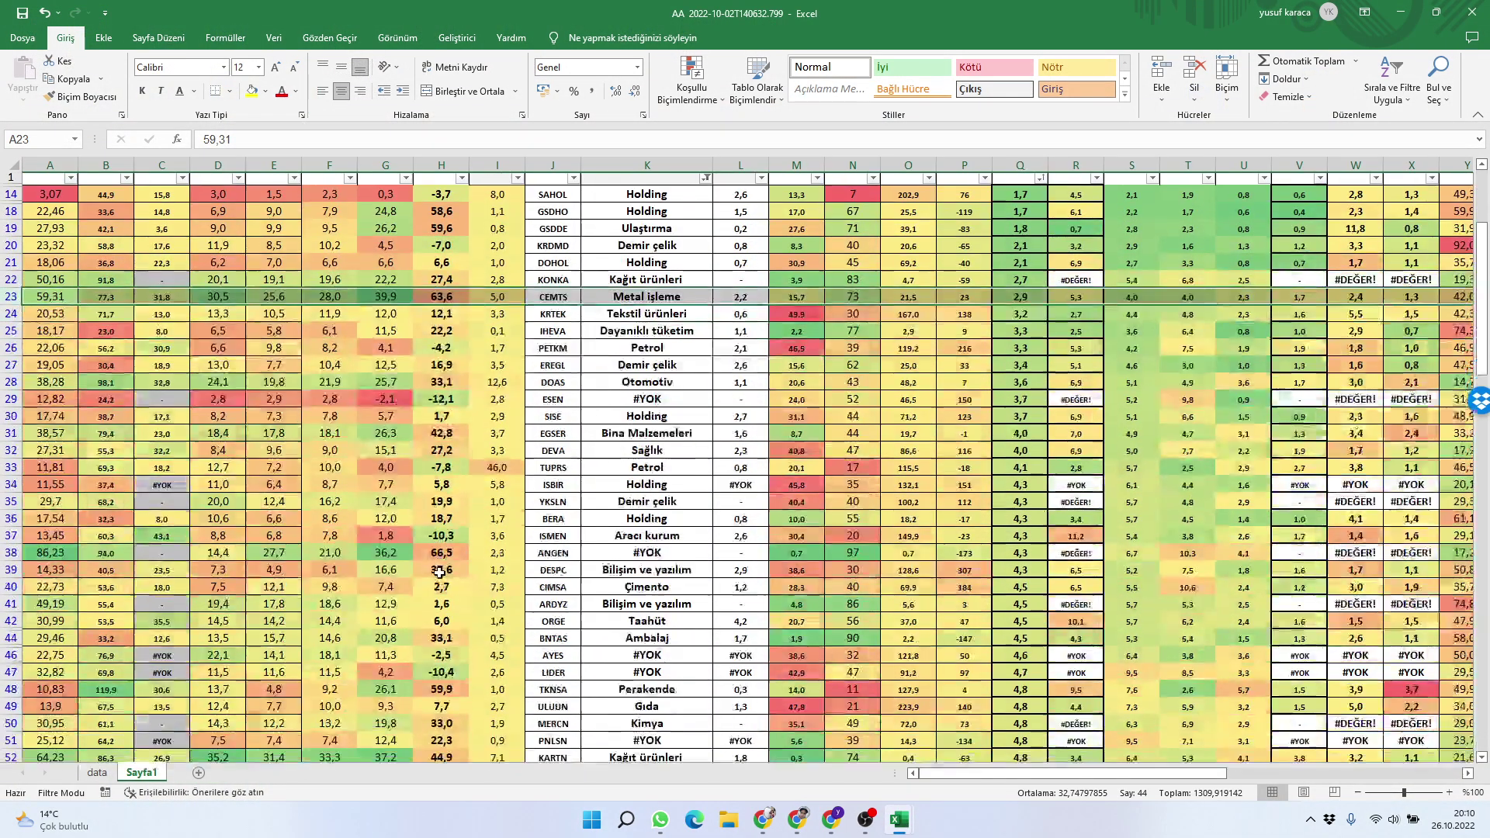
pyautogui.scroll(-2, 440, 572)
pyautogui.scroll(-3, 440, 572)
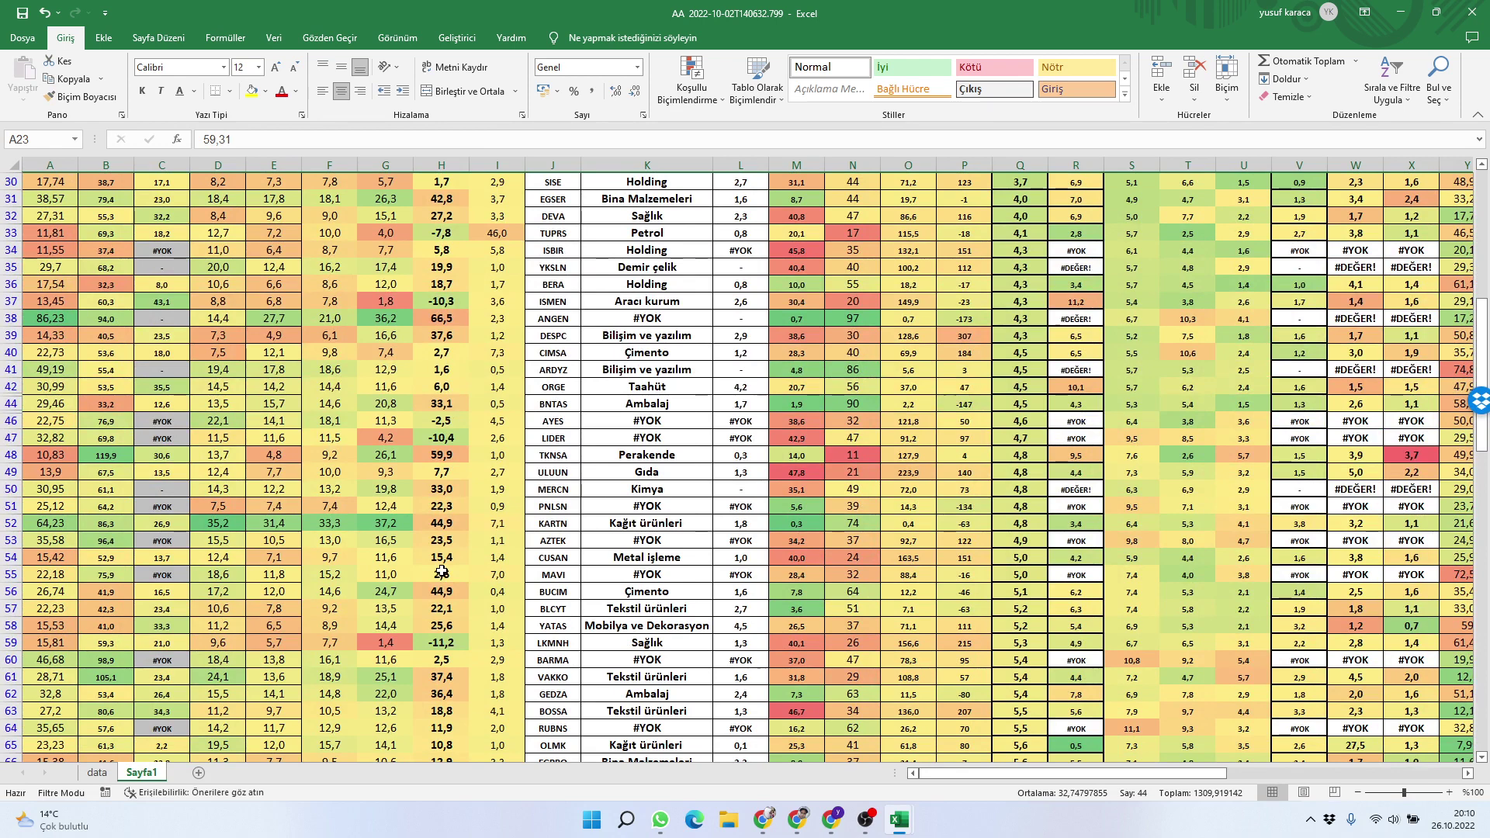
pyautogui.scroll(-3, 440, 572)
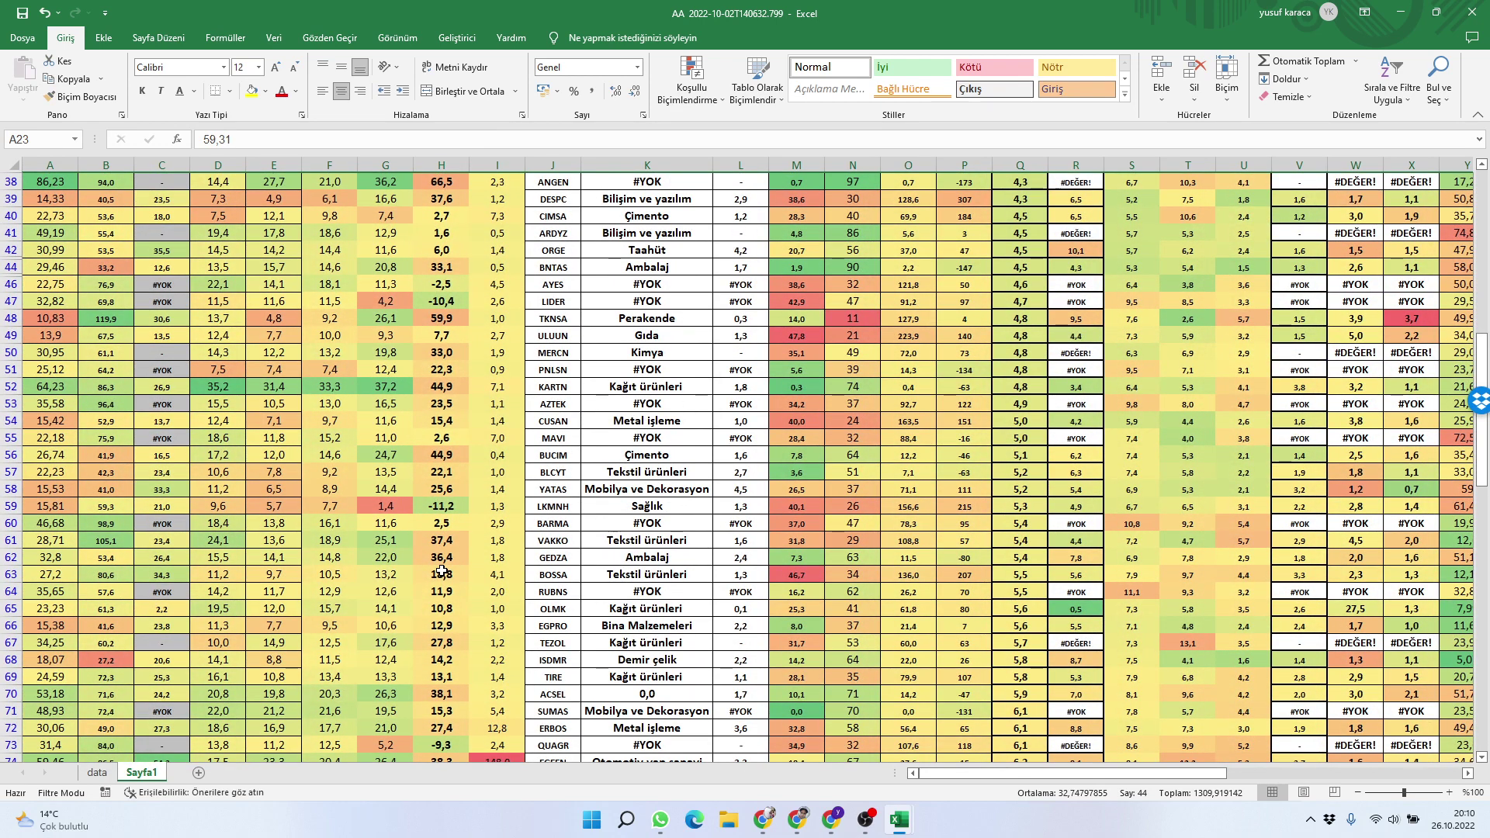
pyautogui.click(8, 693)
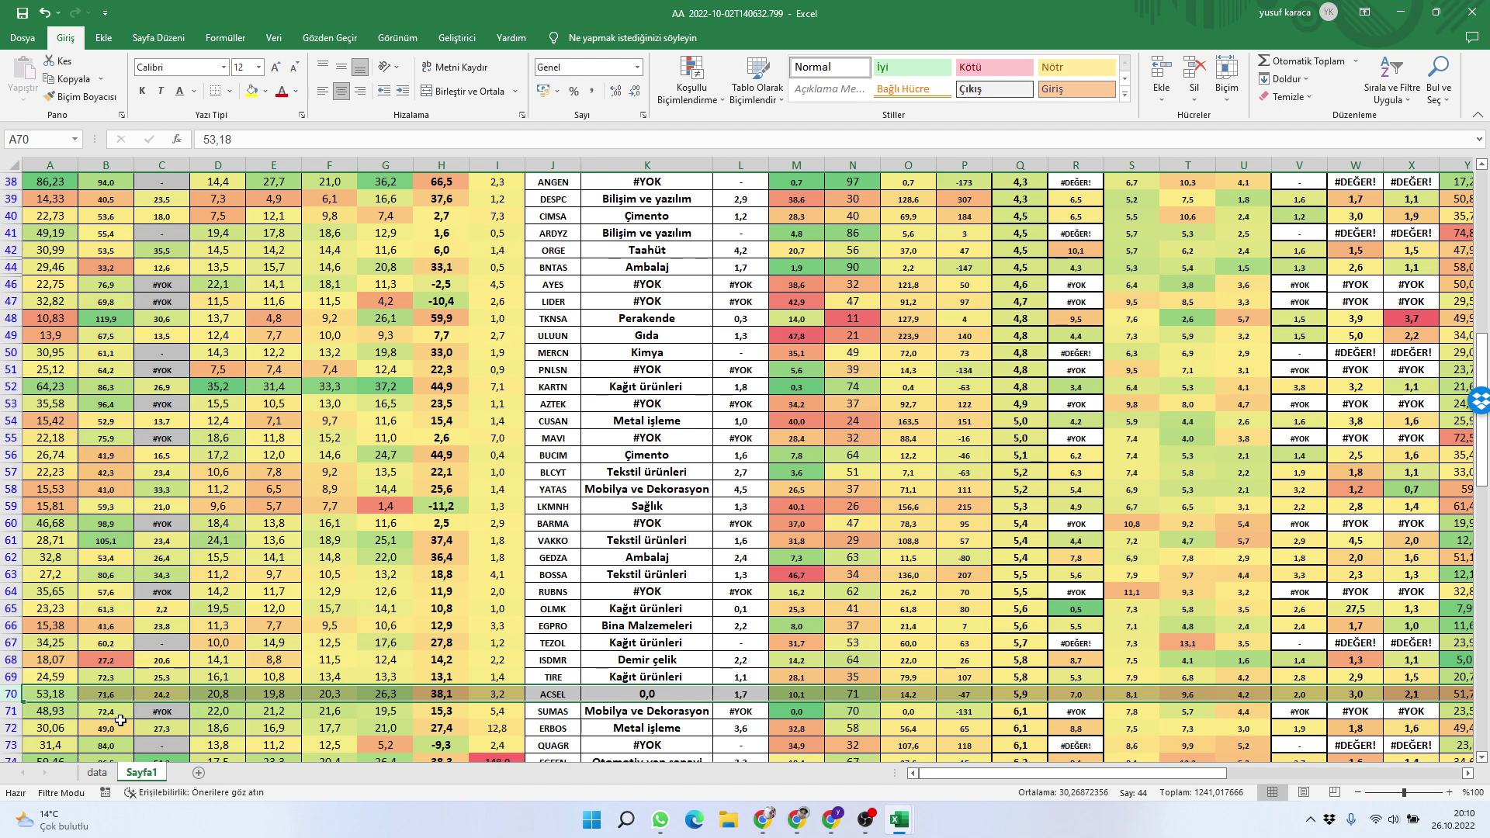
# Compare the ACSEL row between the fintables_radar workbook and the older AA workbook, finishing in fintables_radar
pyautogui.moveTo(903, 807)
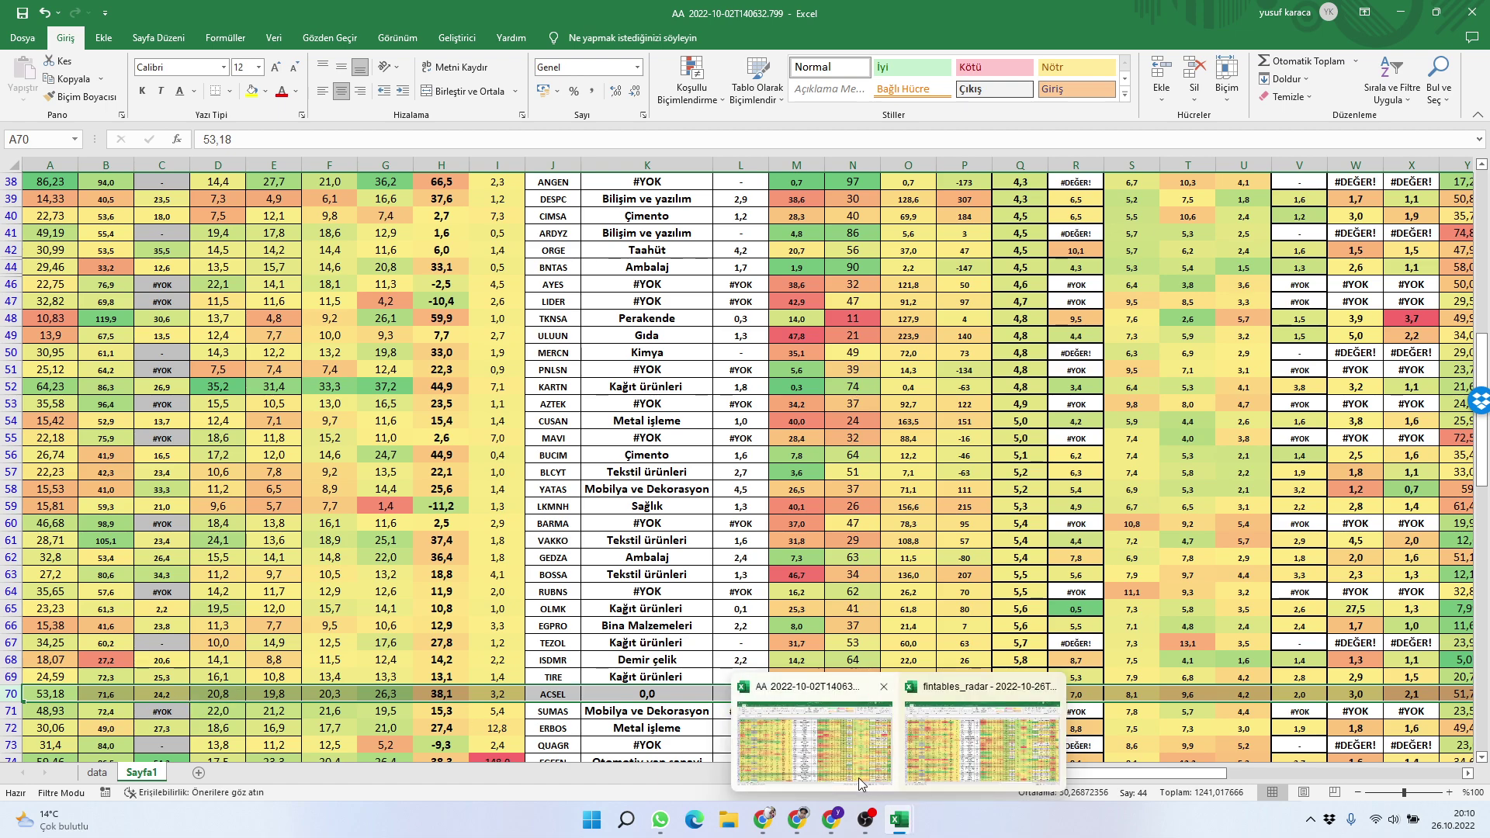
pyautogui.click(948, 752)
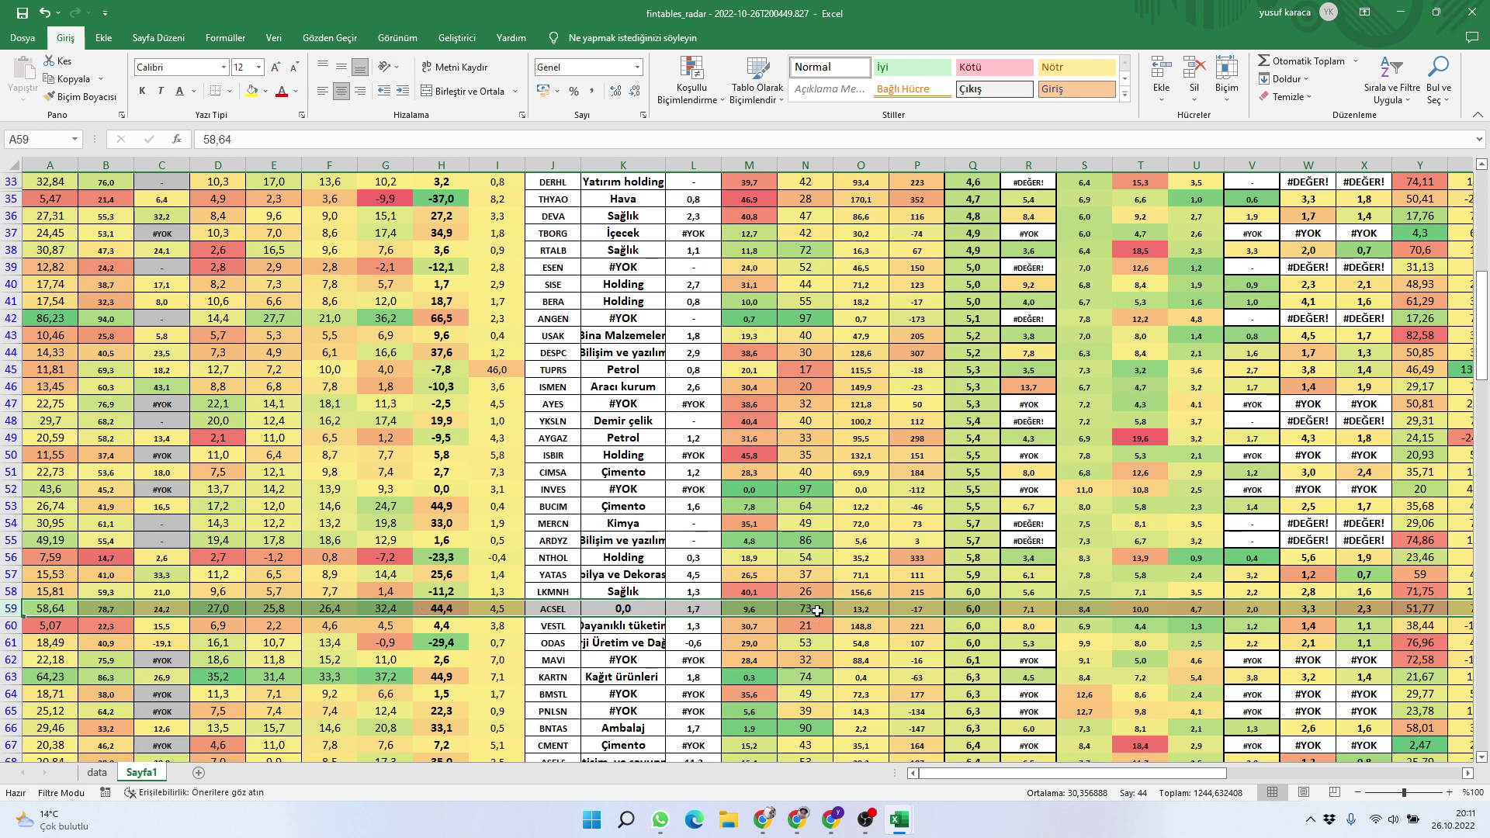
pyautogui.moveTo(920, 833)
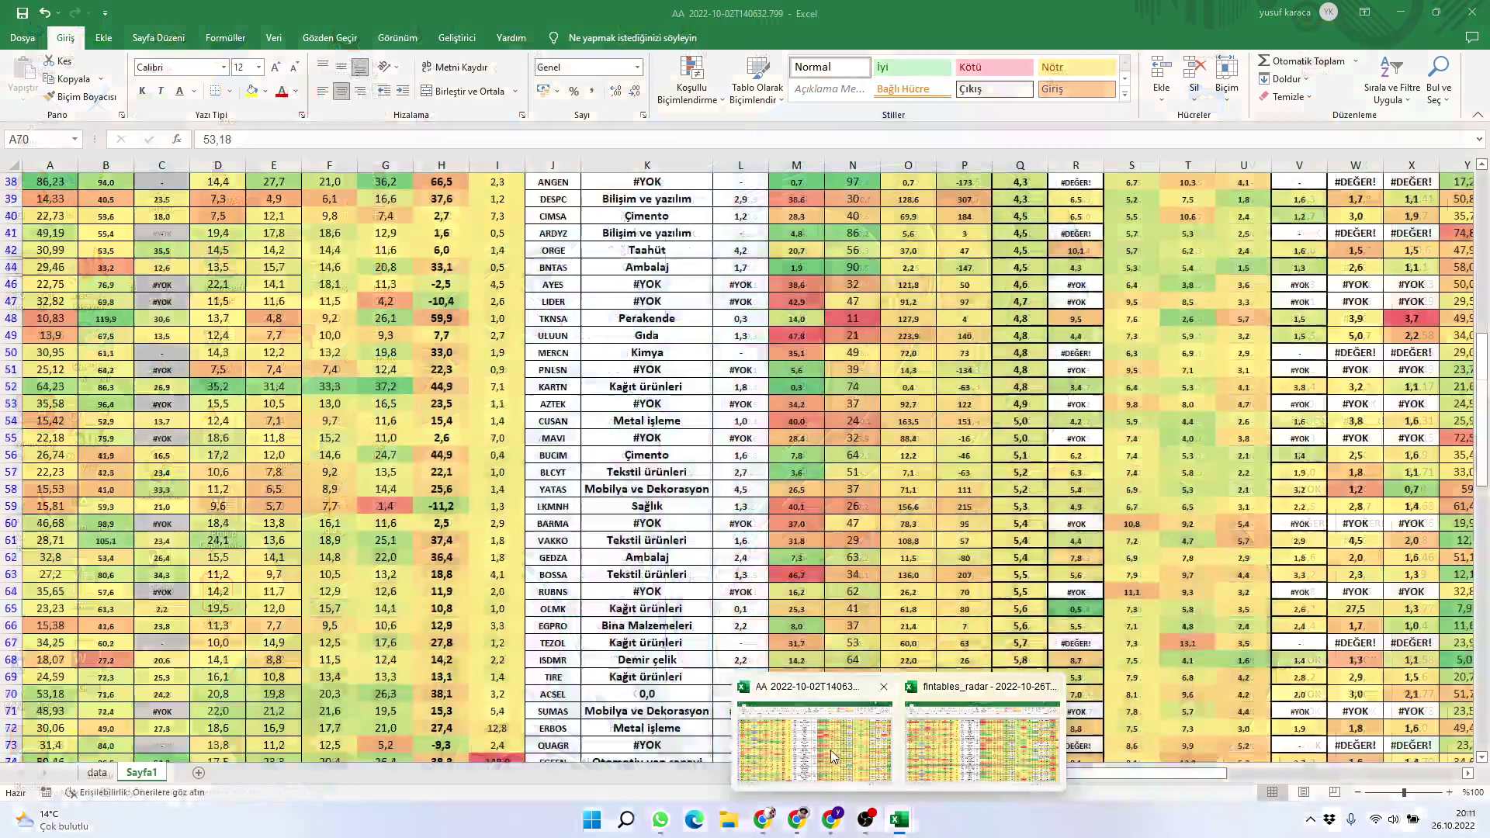
pyautogui.click(836, 739)
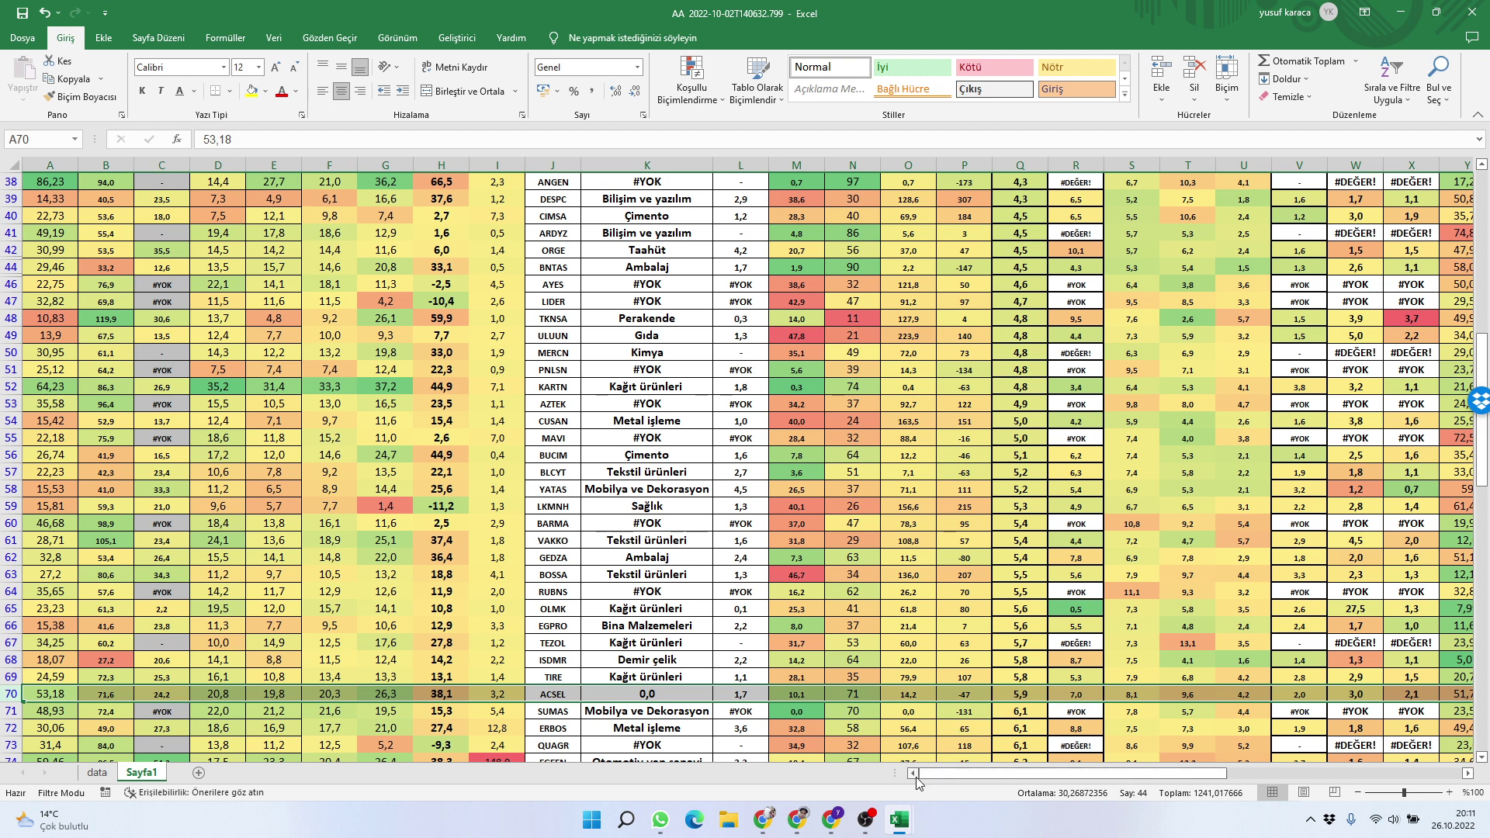
pyautogui.moveTo(897, 824)
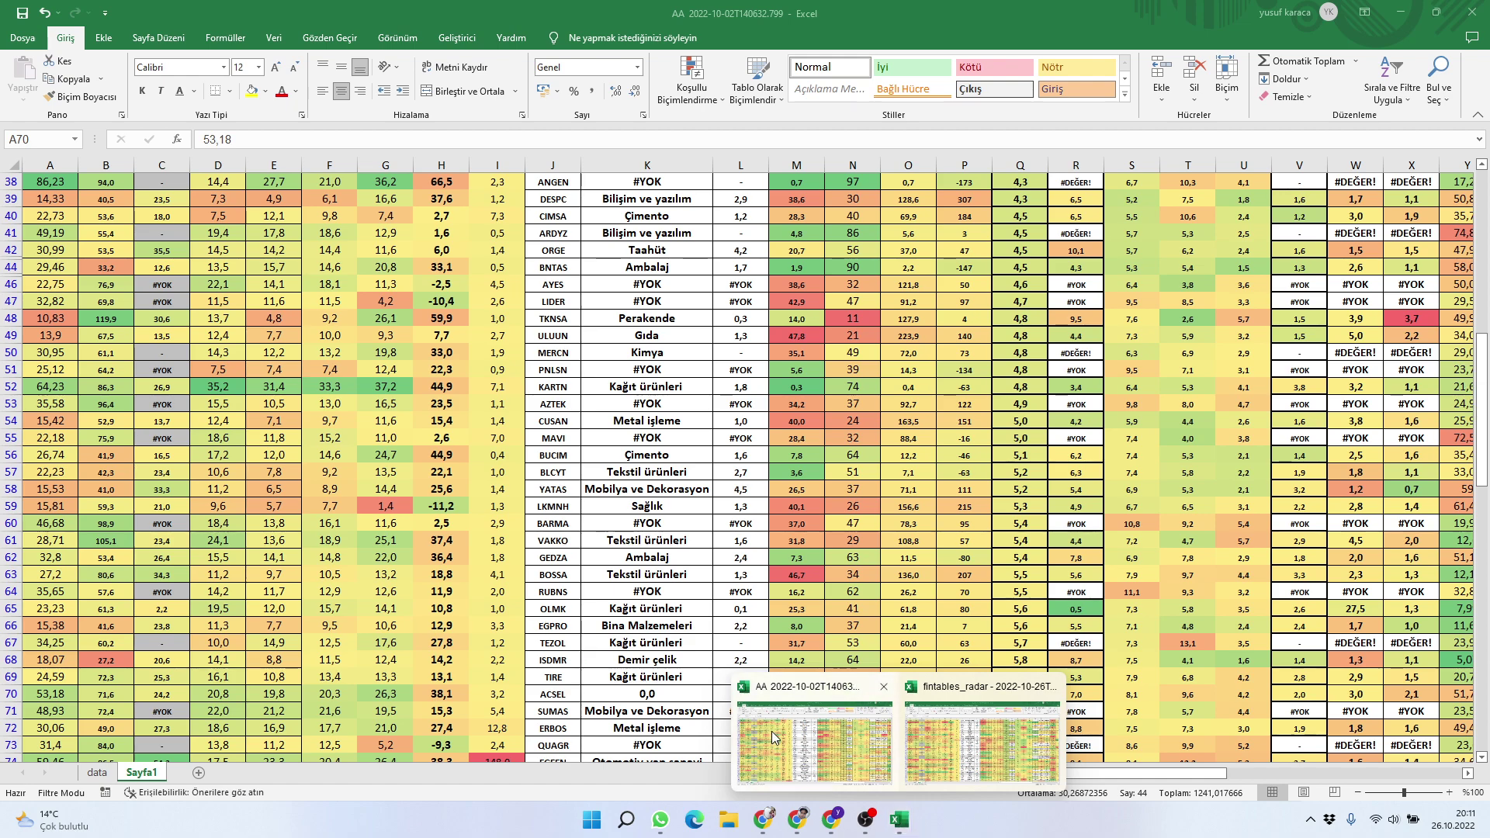
pyautogui.click(957, 763)
pyautogui.click(817, 727)
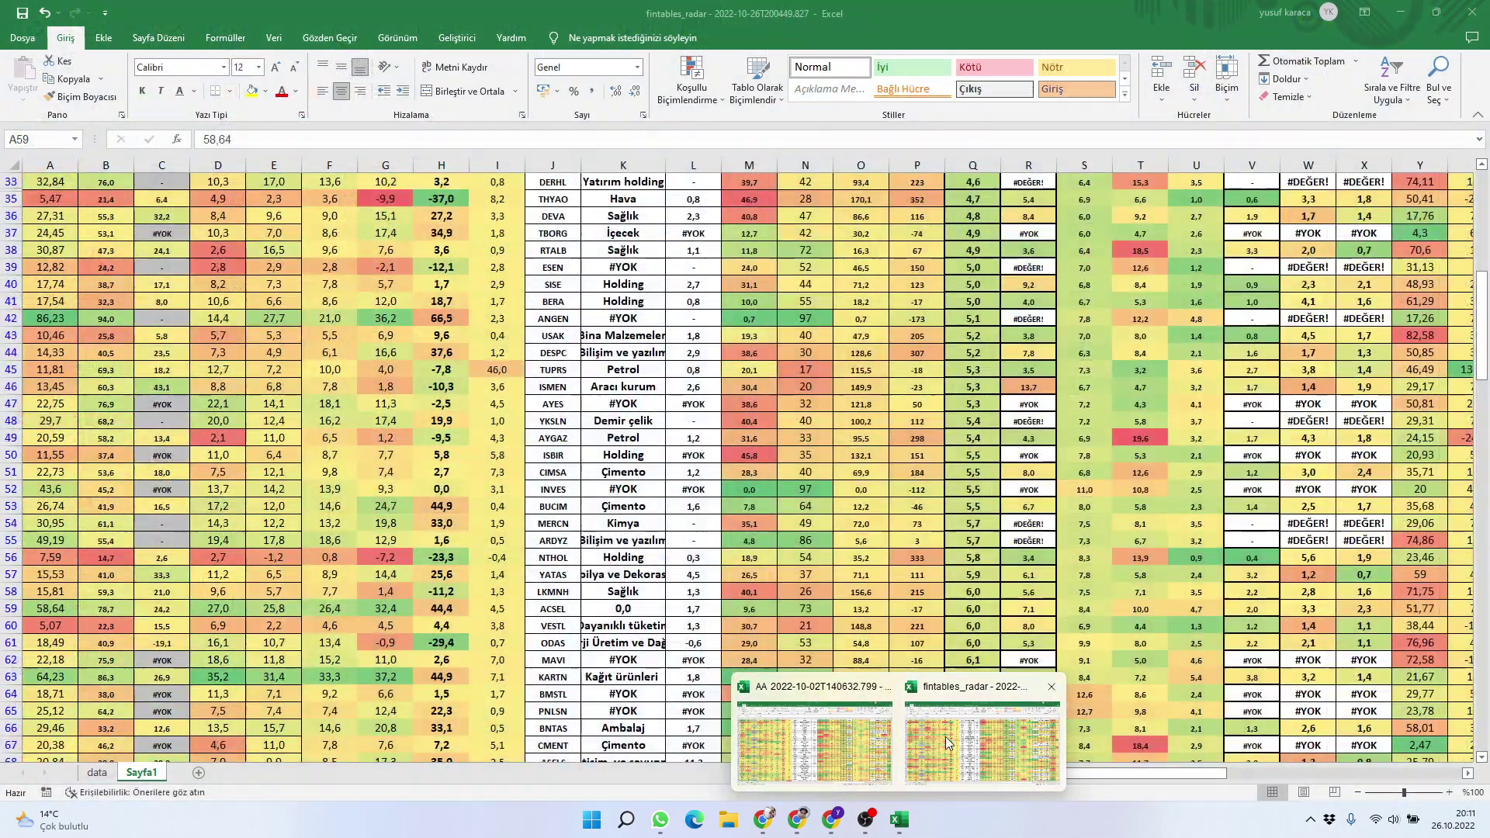
pyautogui.click(982, 741)
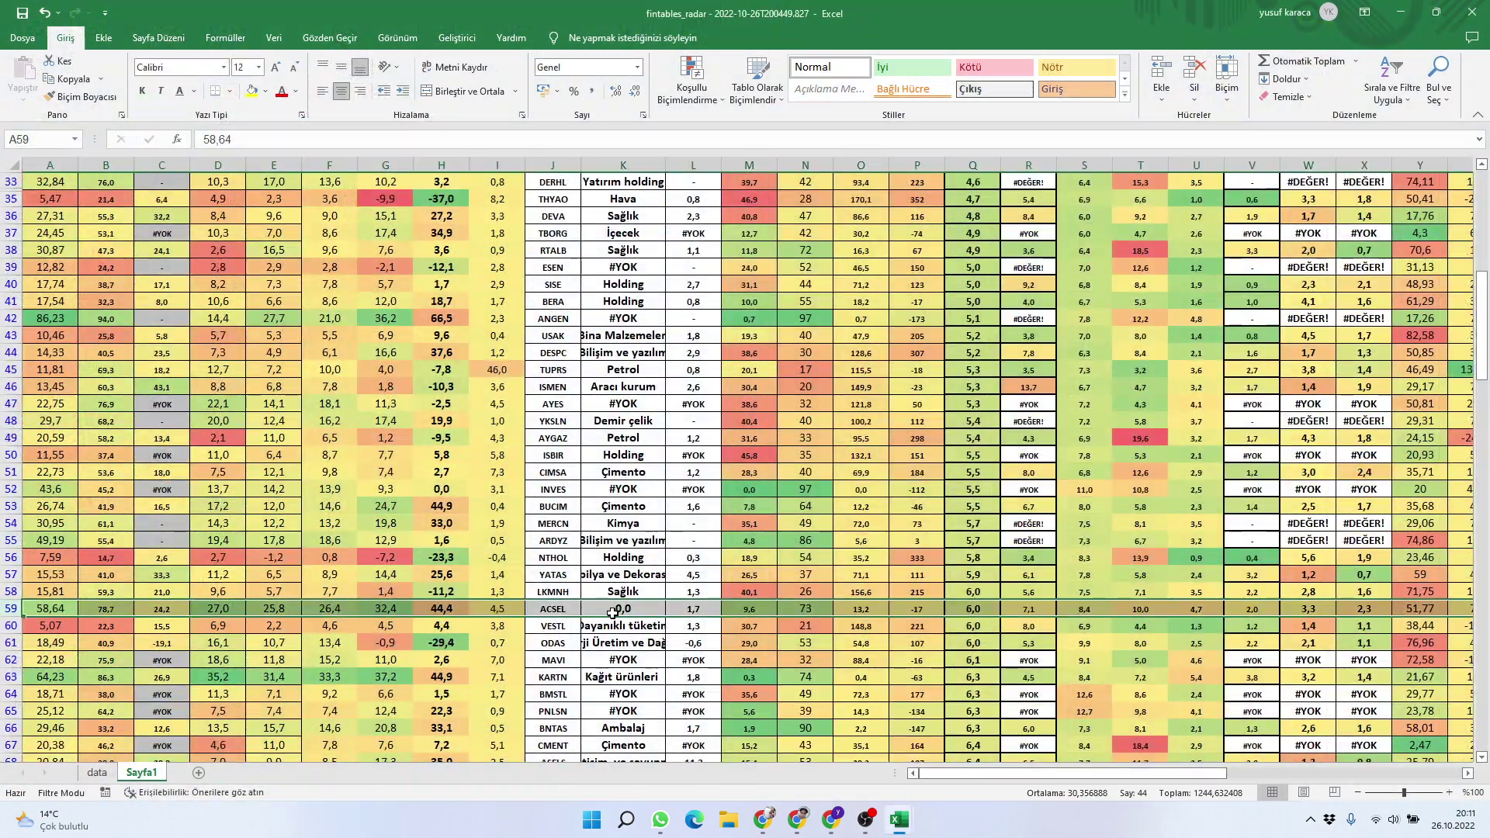
# Find the TOASO row below ACSEL in the fintables_radar list and select it for review
pyautogui.scroll(-3, 613, 613)
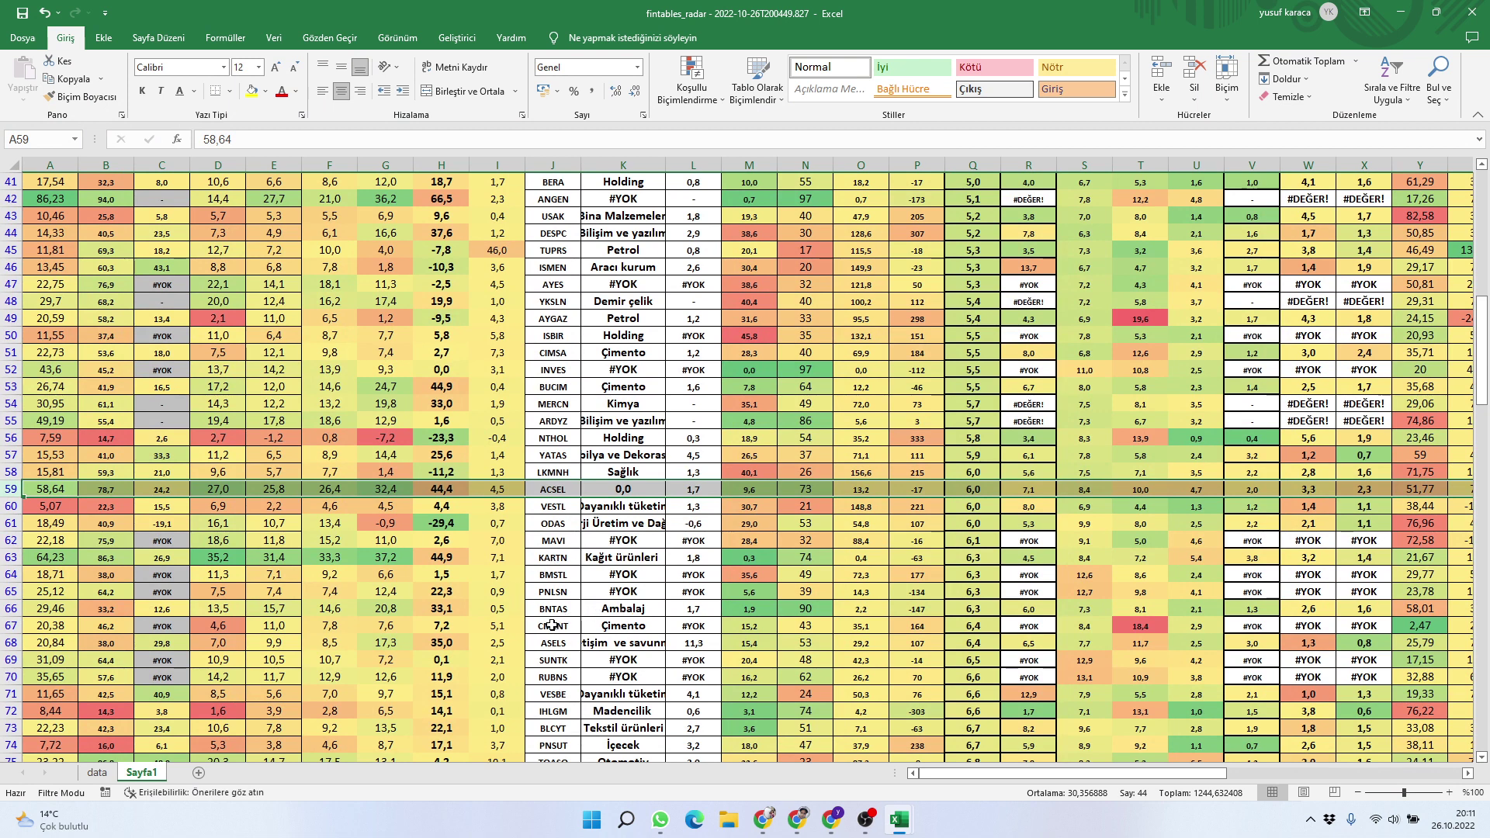
pyautogui.scroll(-3, 581, 643)
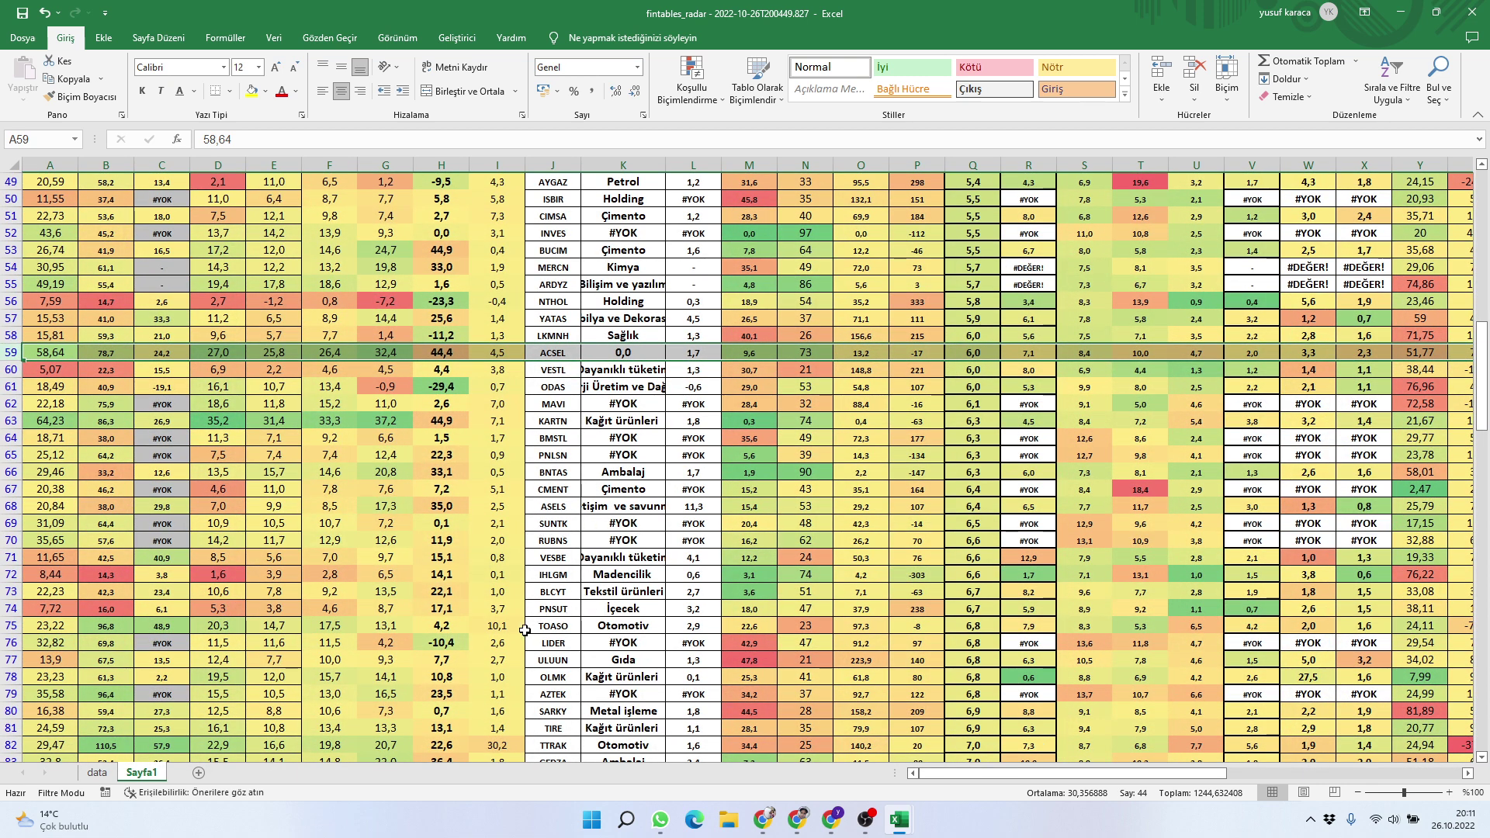
pyautogui.click(16, 625)
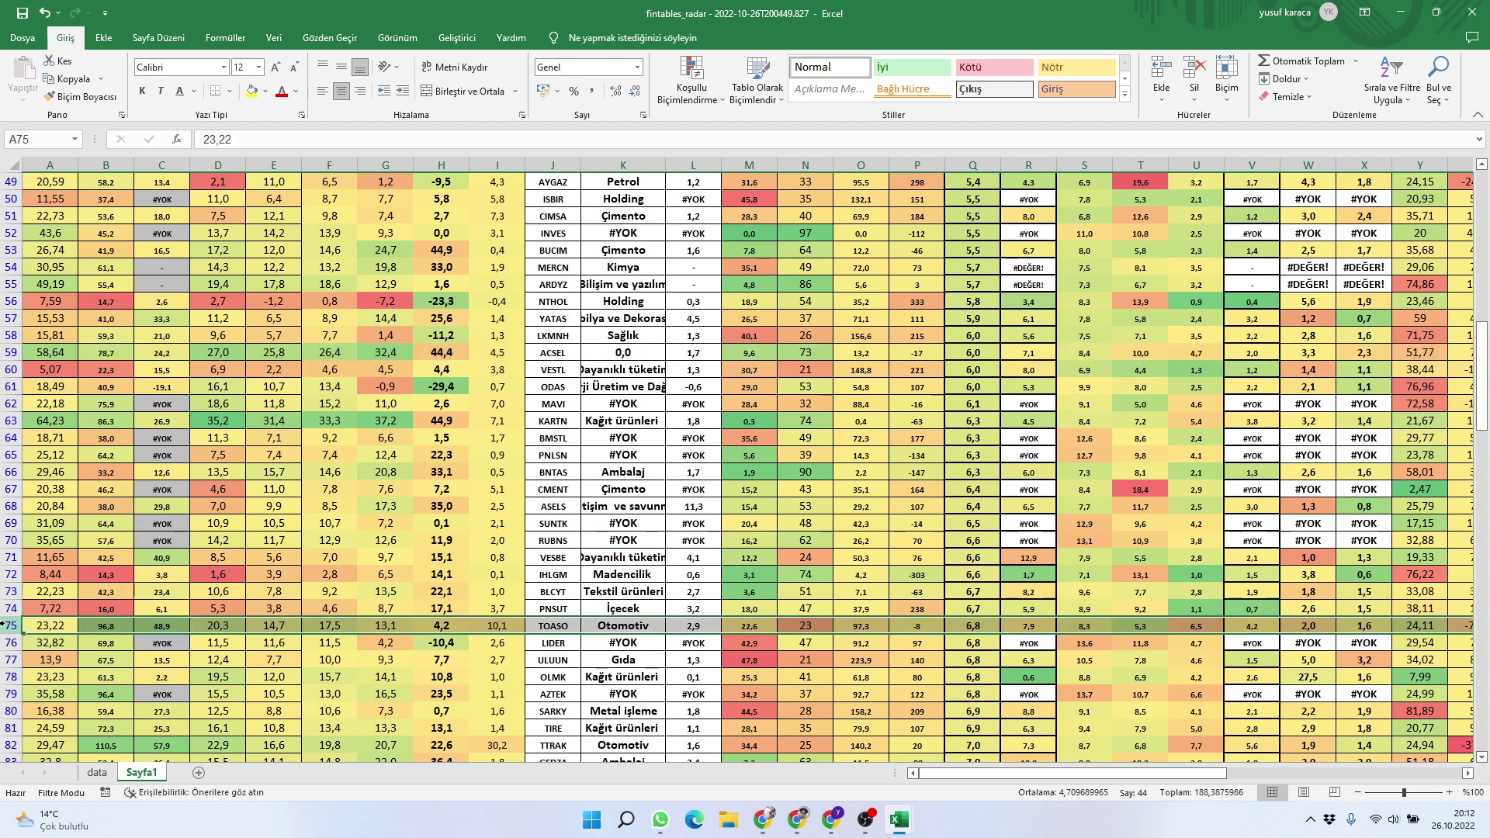
pyautogui.scroll(-3, 900, 497)
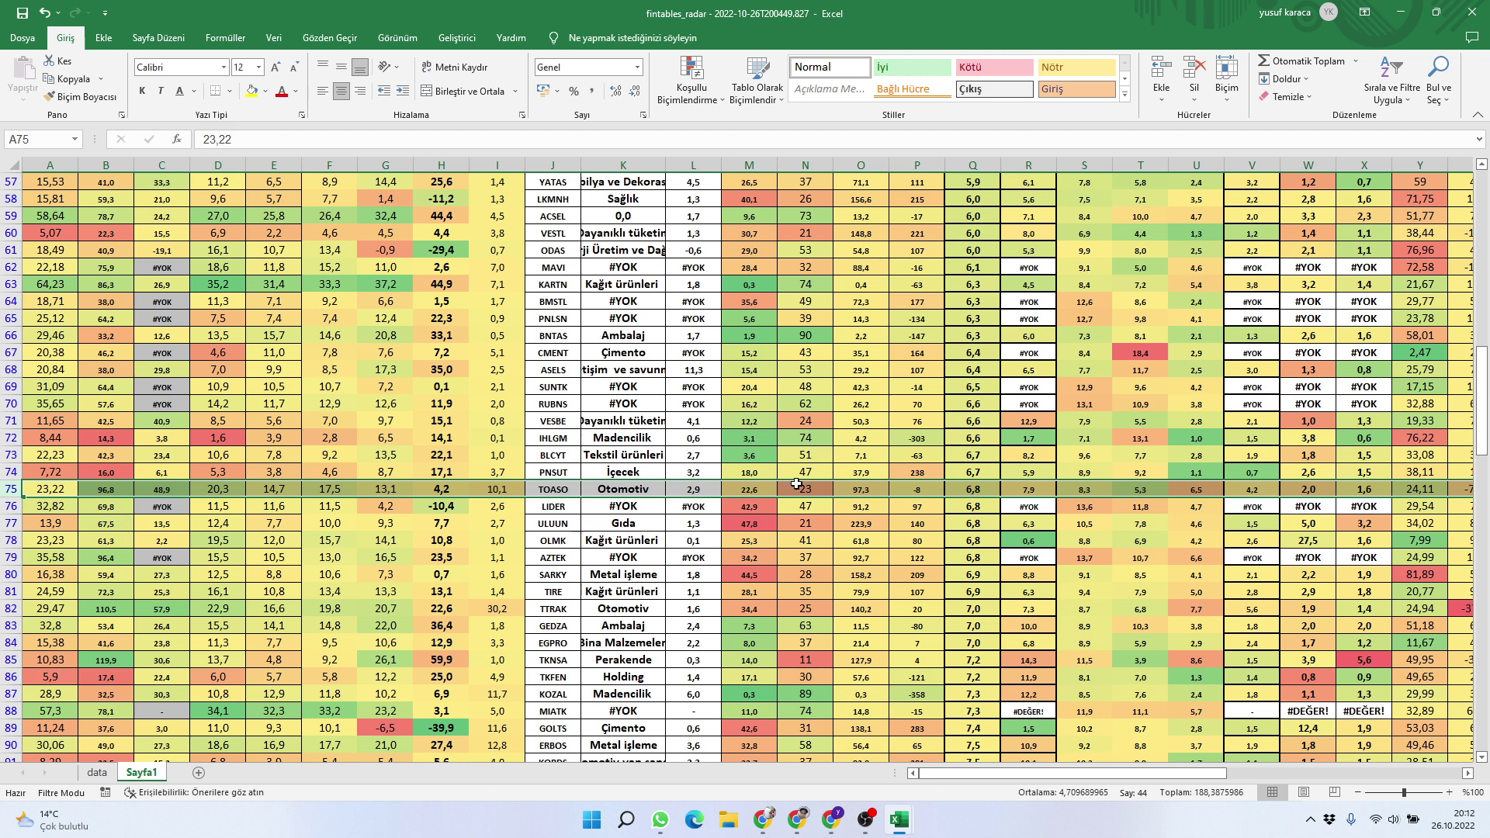
# Freeze the top row of the fintables_radar sheet and return to the TOASO row to read it against the headers
pyautogui.scroll(15, 734, 291)
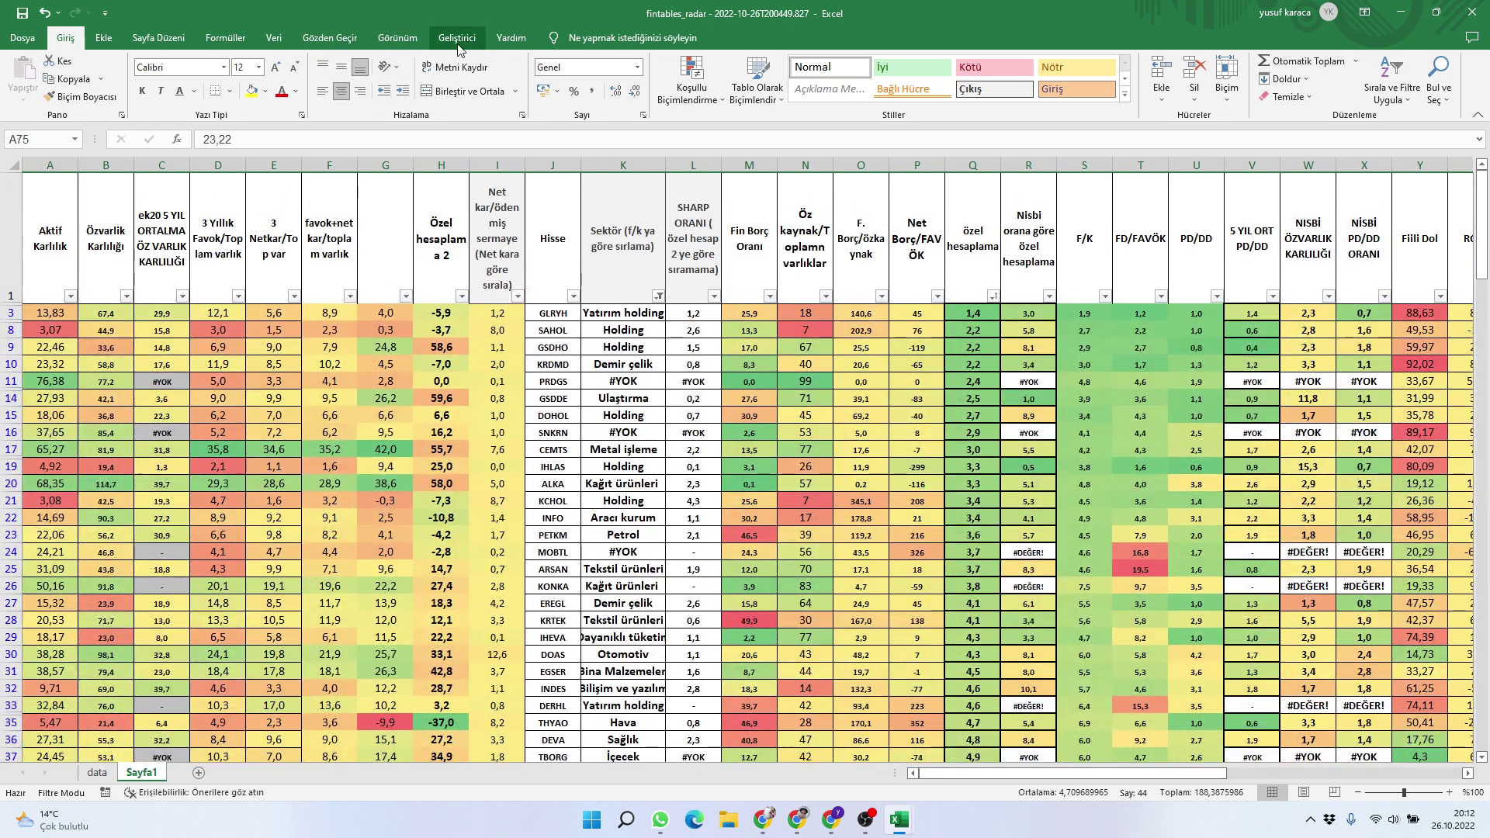
pyautogui.click(398, 38)
pyautogui.click(592, 105)
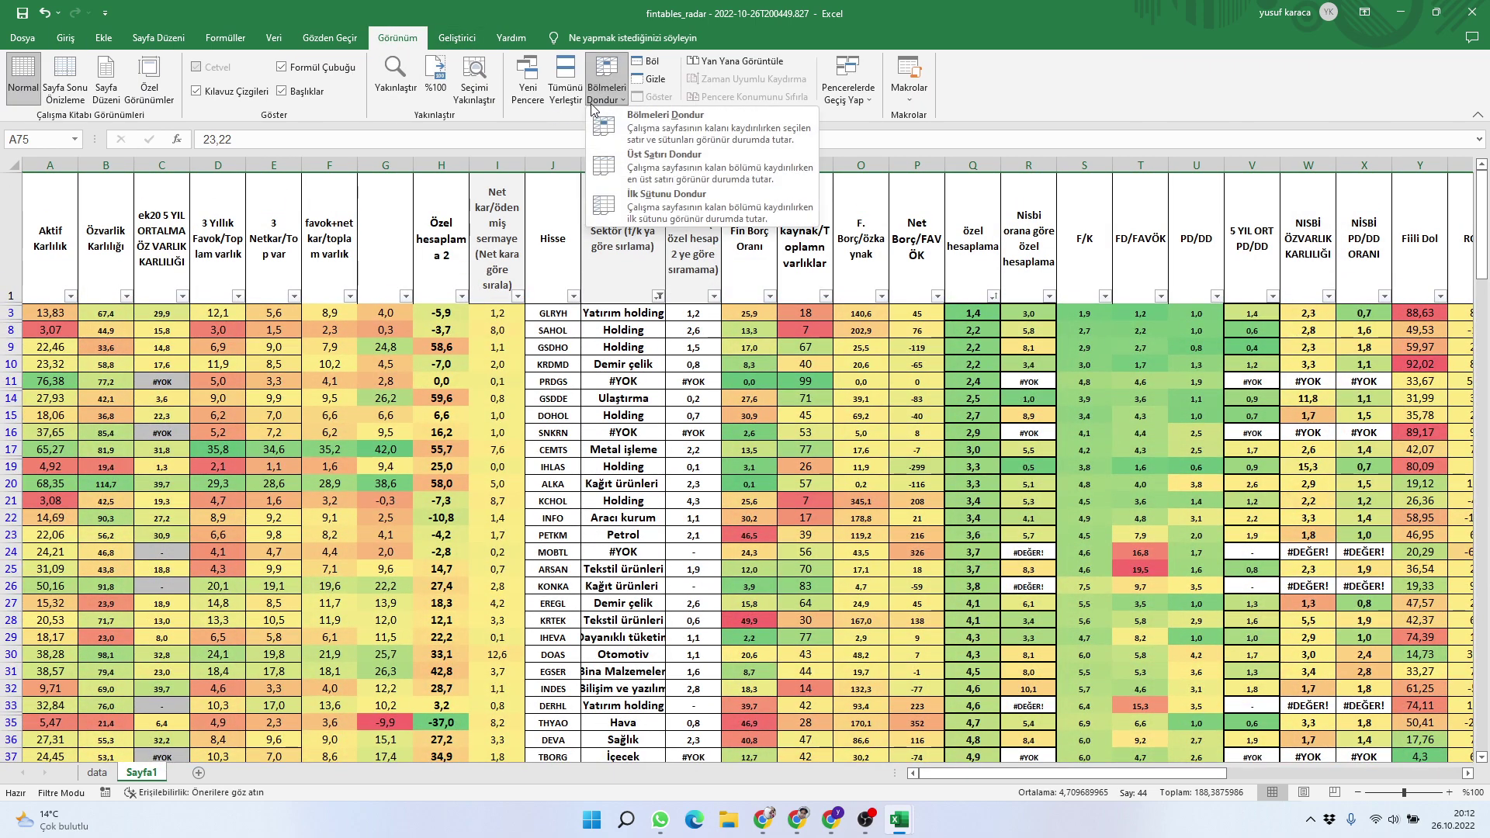
pyautogui.click(648, 166)
pyautogui.scroll(-8, 722, 311)
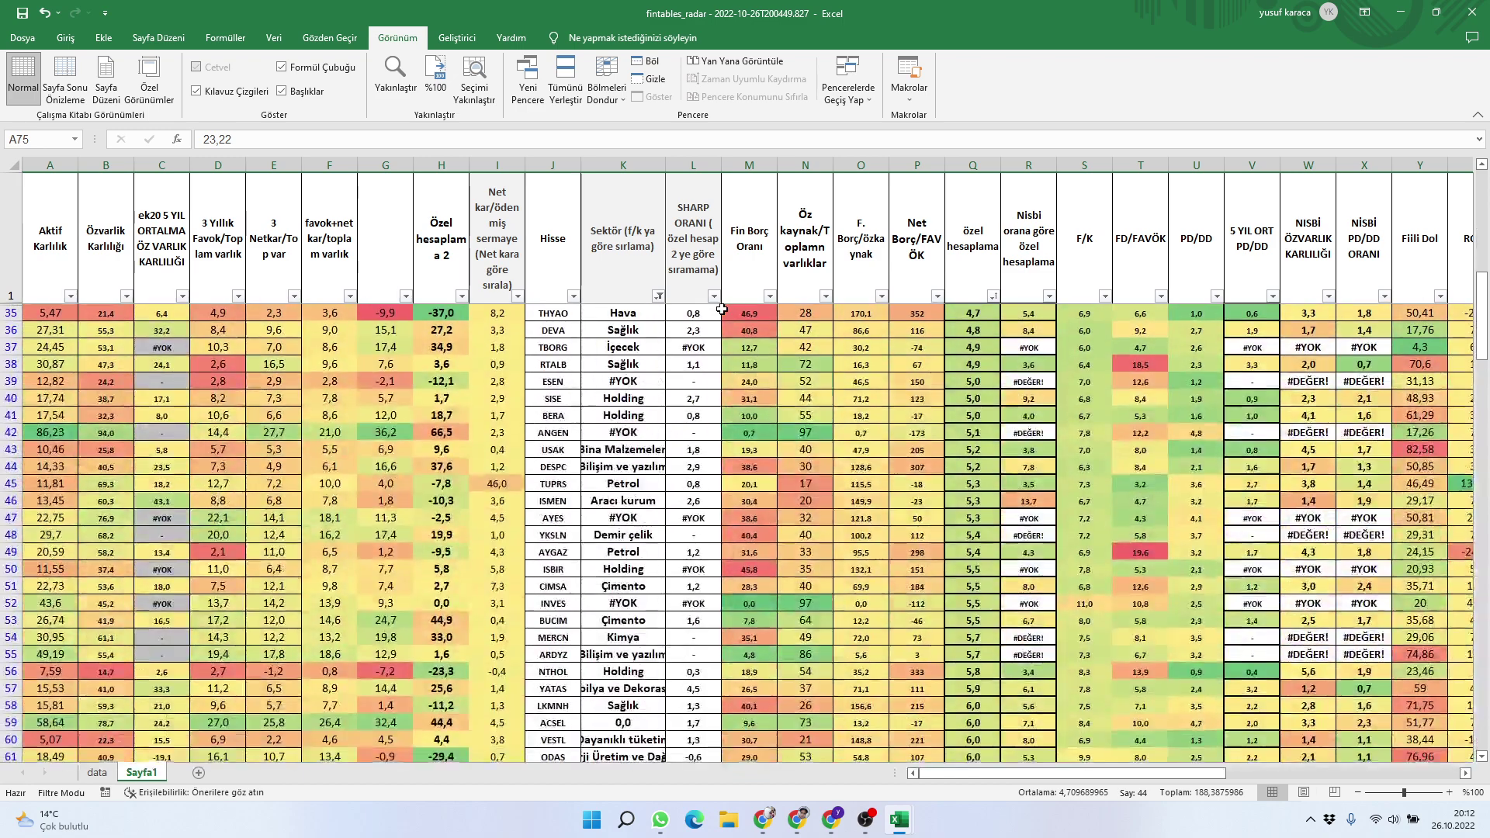
pyautogui.scroll(-10, 722, 310)
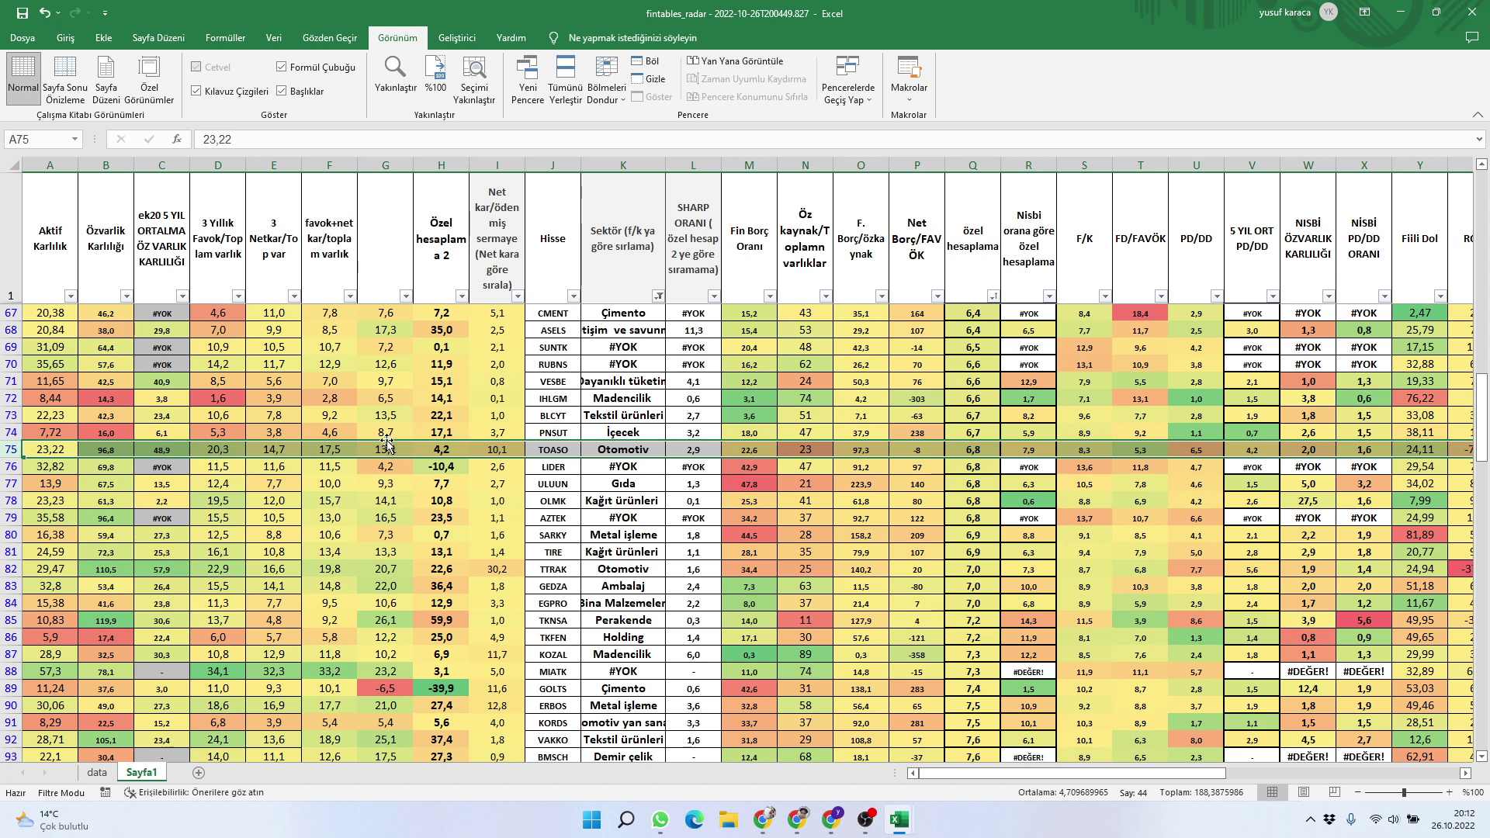
# Switch to the older AA 2022-10-02 workbook, find the TOASO row and select it for comparison
pyautogui.moveTo(895, 824)
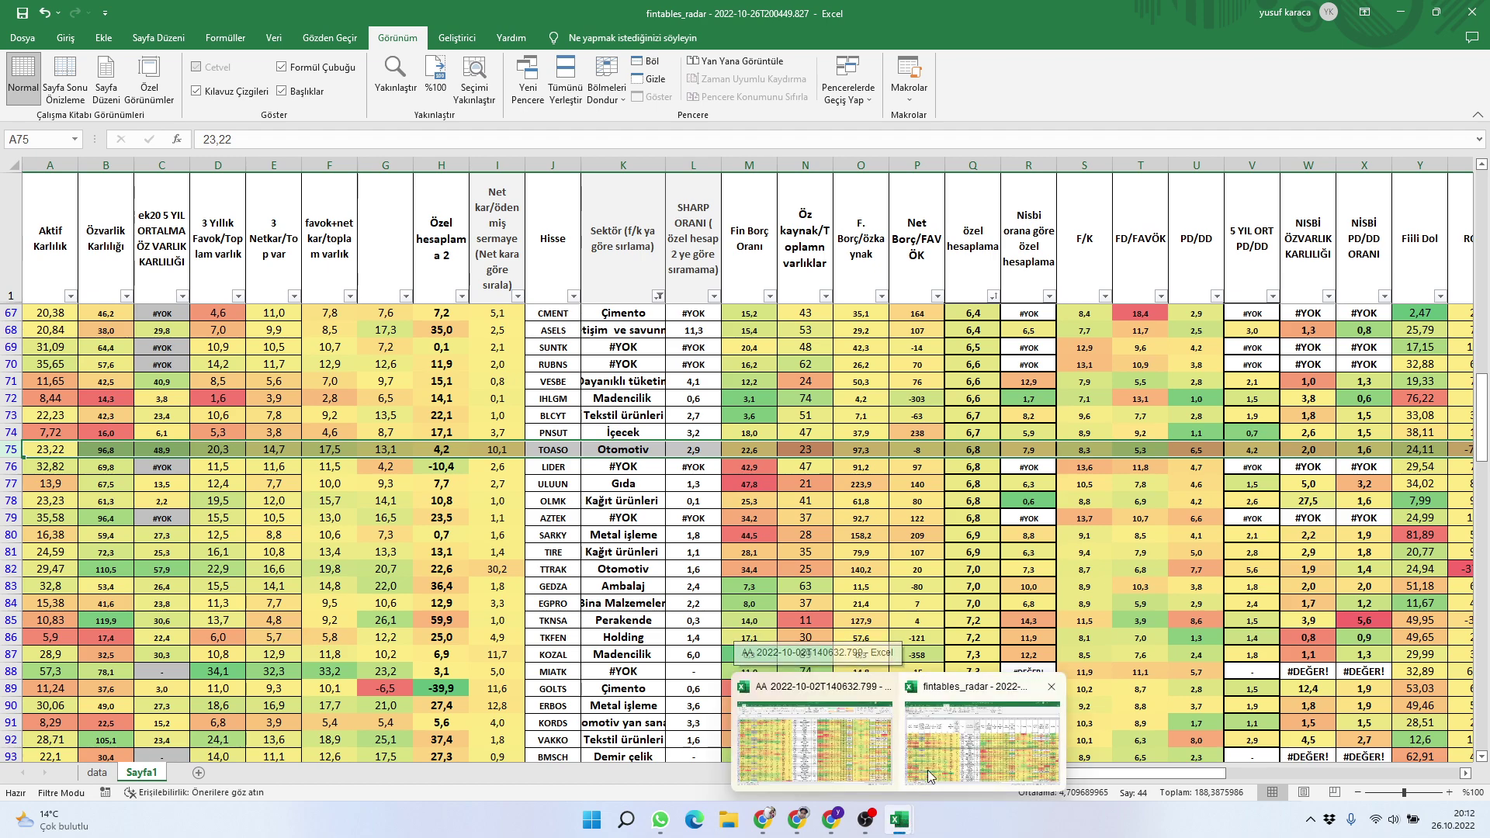
pyautogui.click(813, 740)
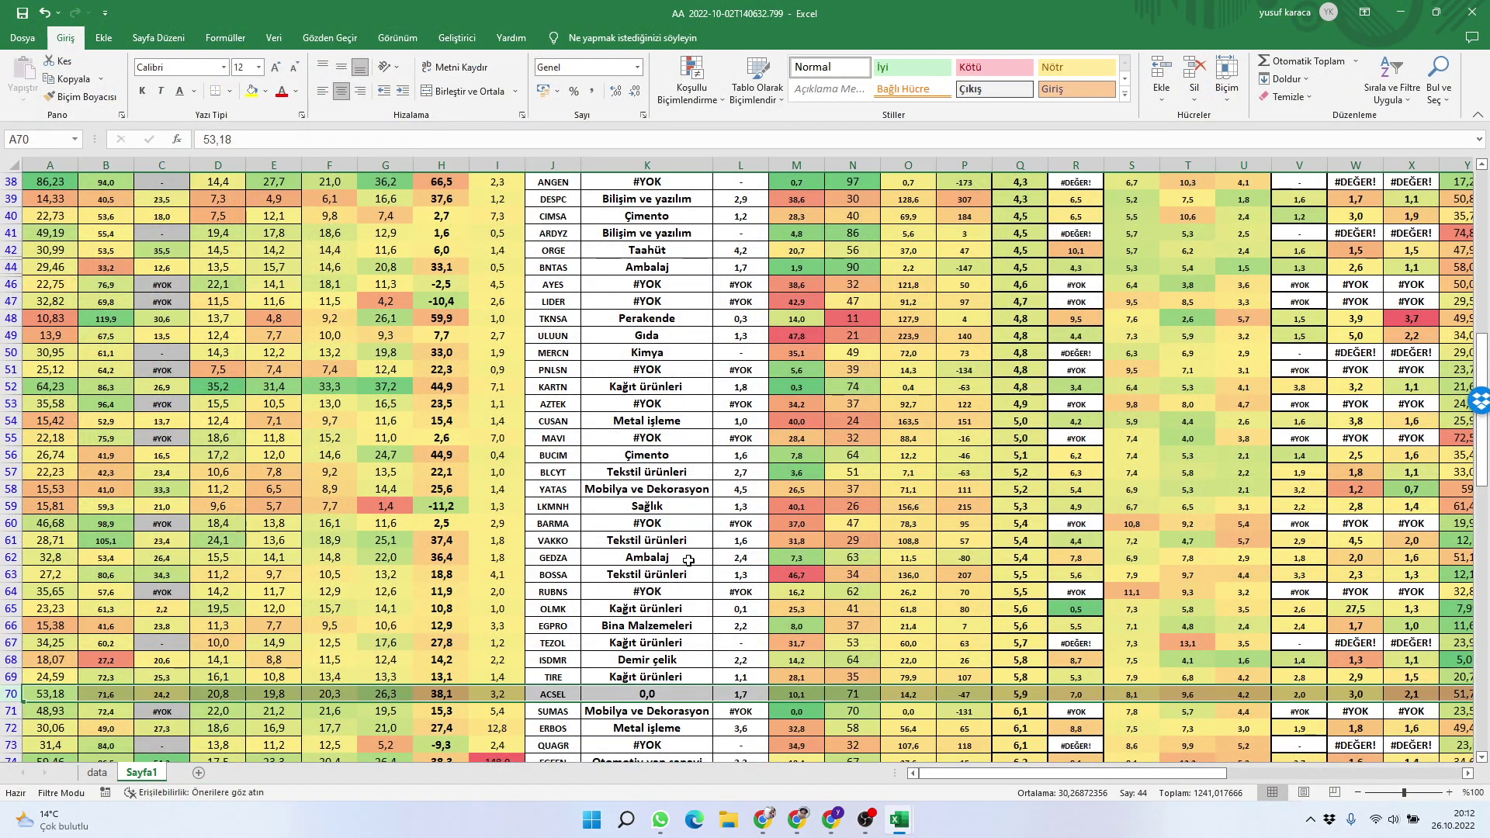
pyautogui.scroll(-8, 687, 559)
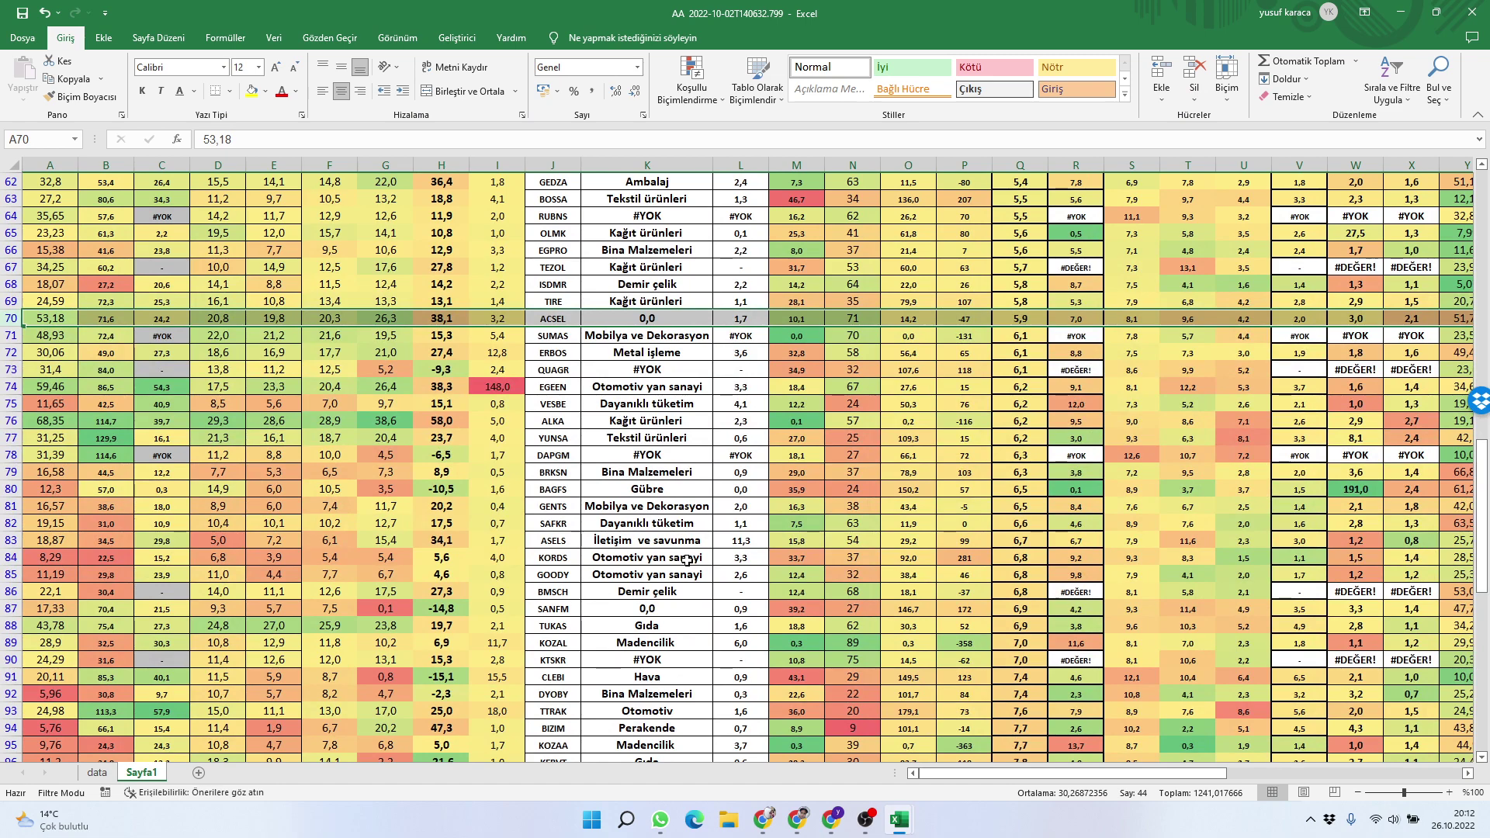
pyautogui.scroll(-3, 687, 559)
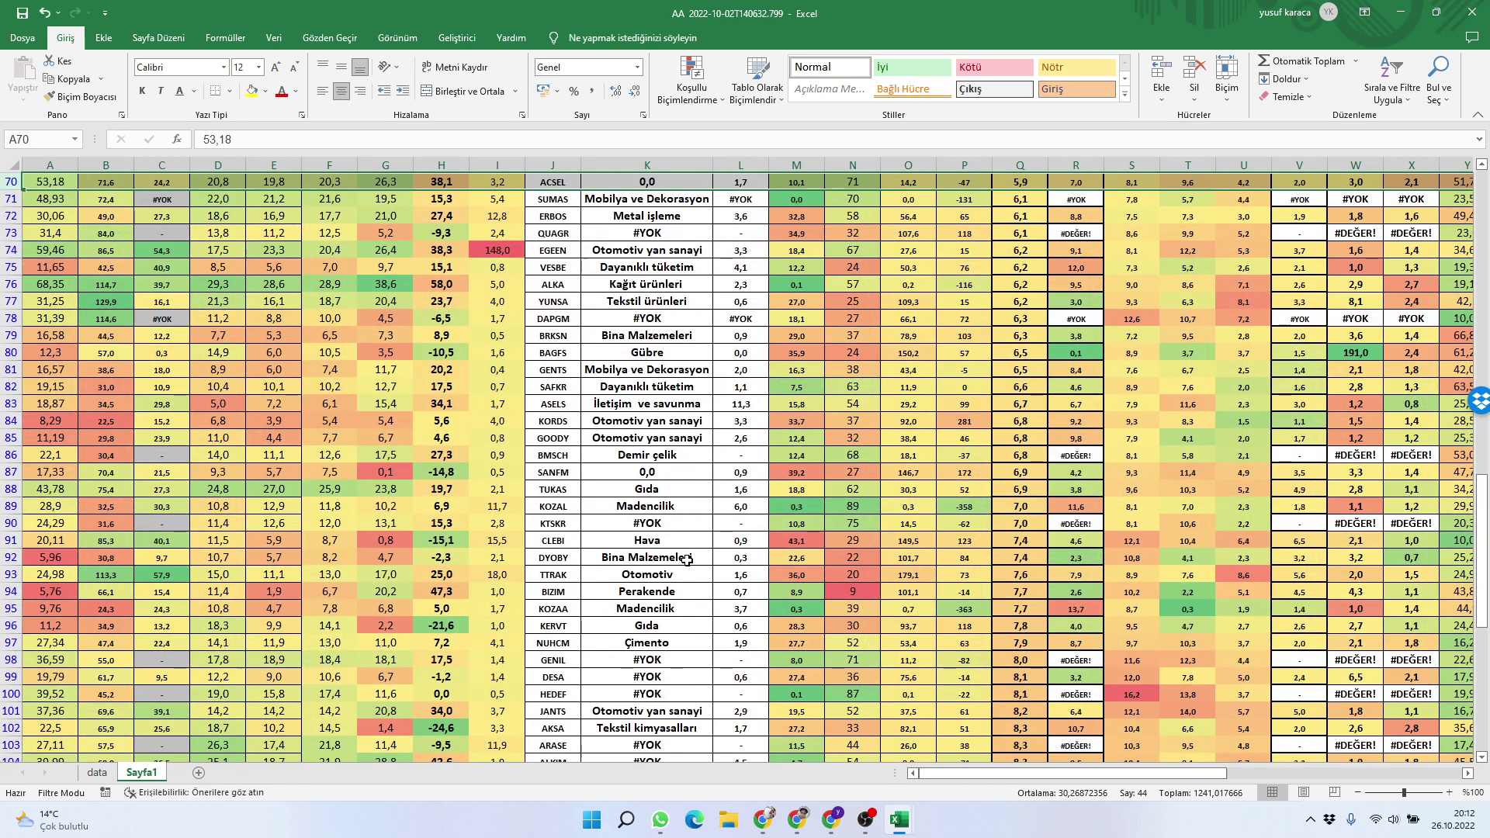
pyautogui.scroll(-3, 686, 559)
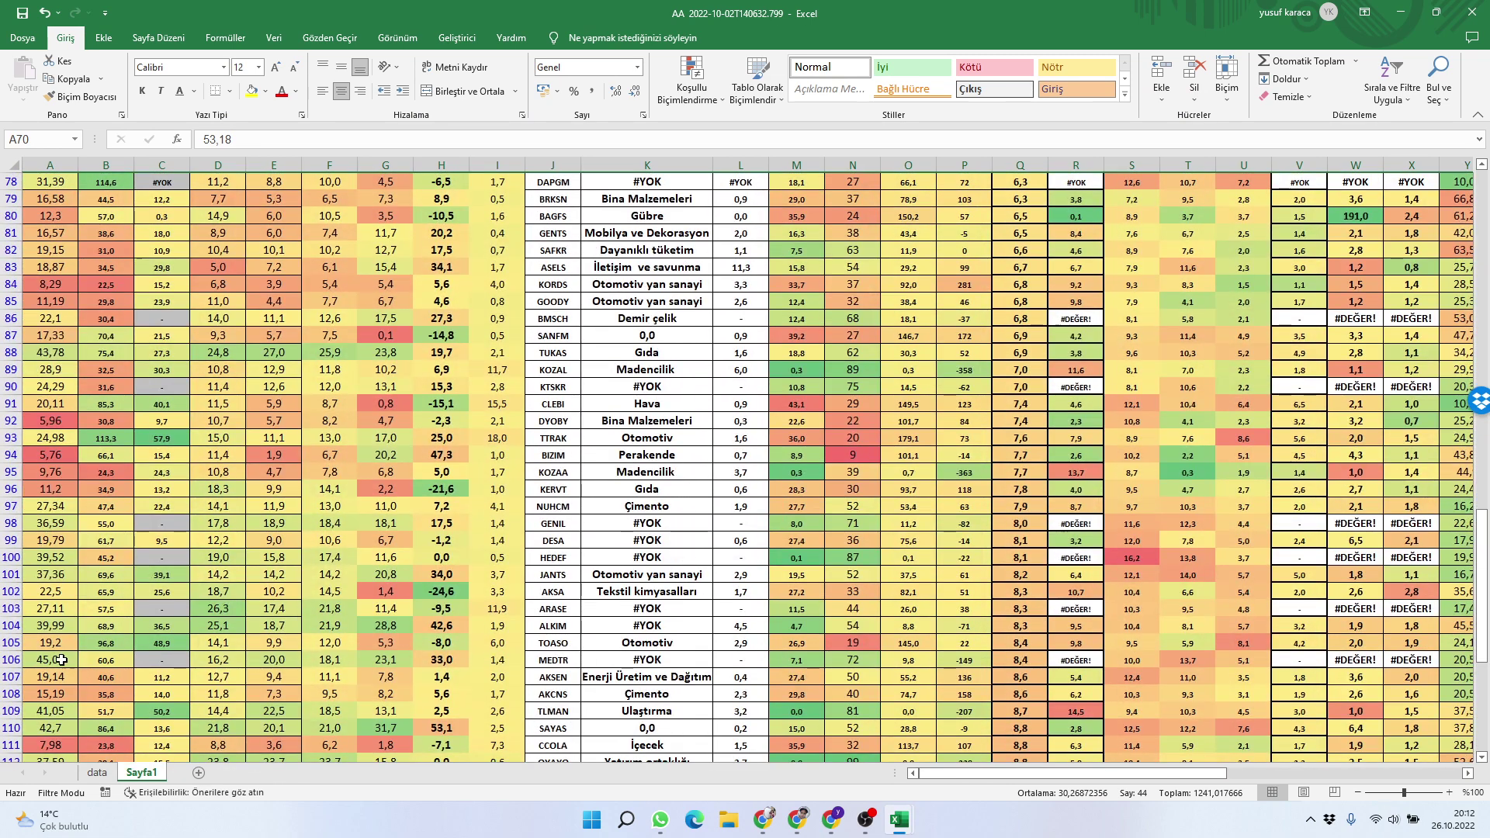
pyautogui.click(3, 641)
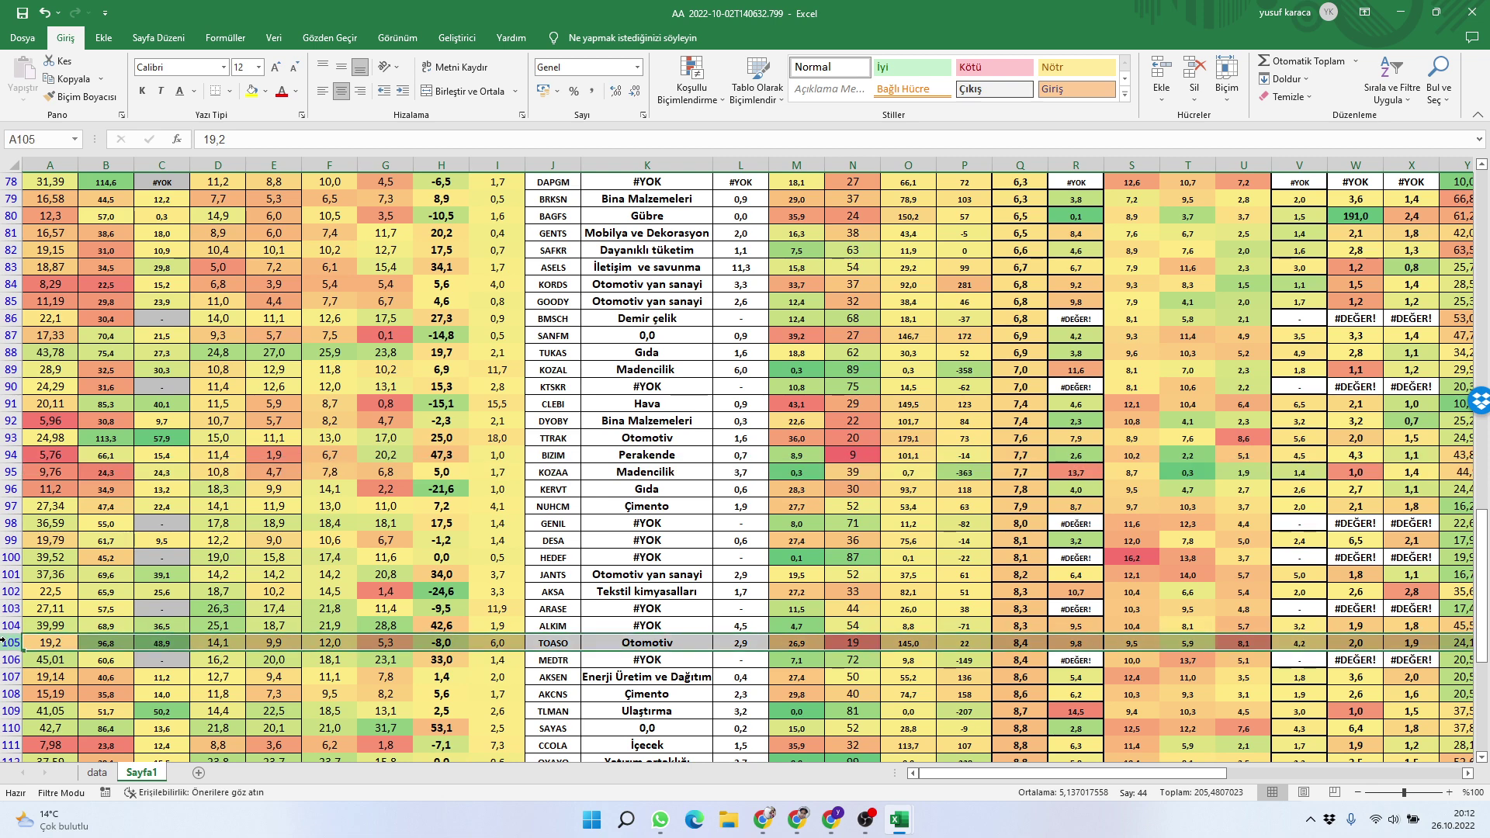
pyautogui.scroll(-3, 634, 605)
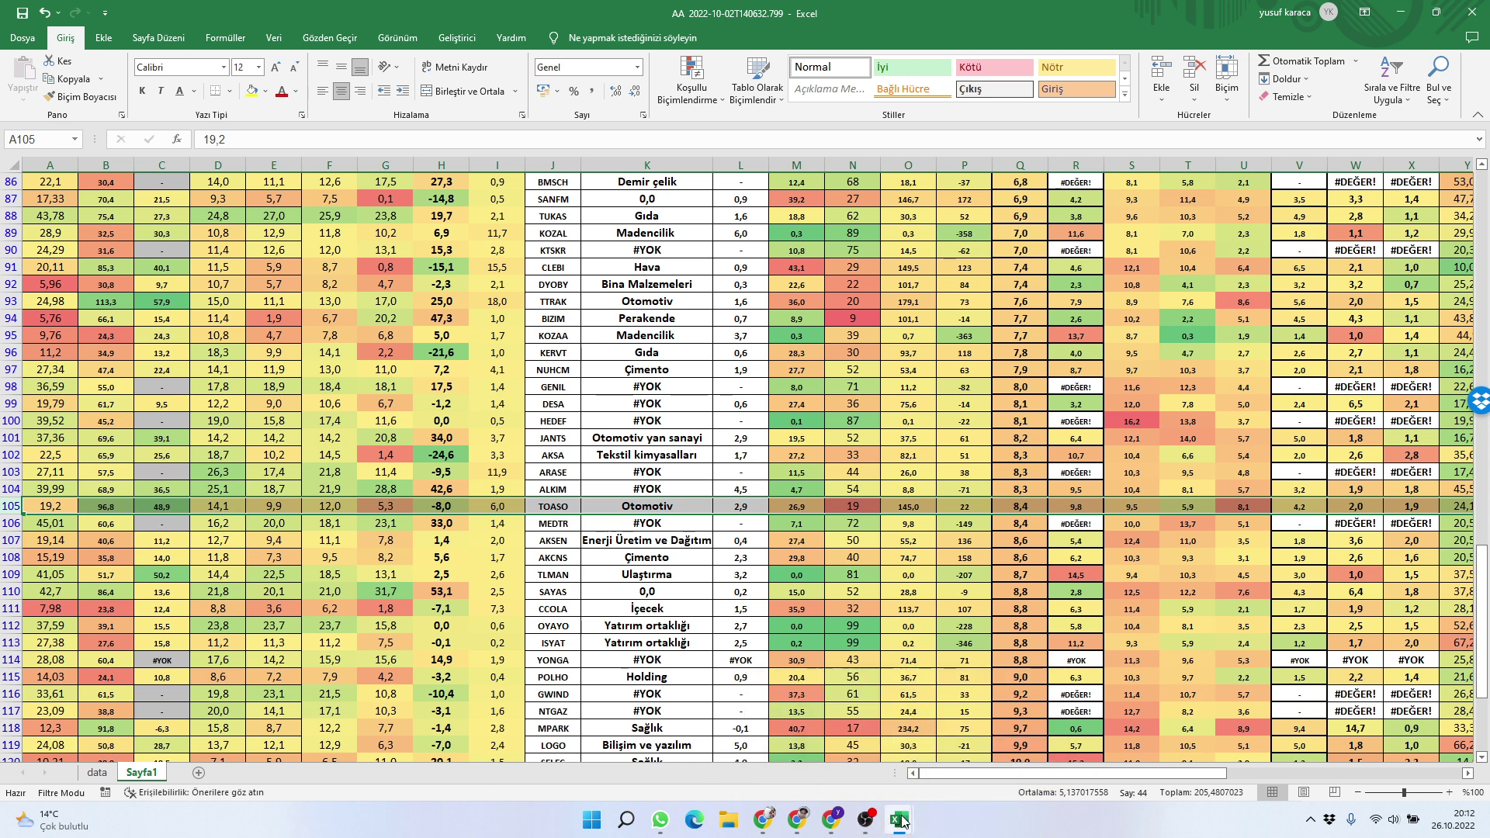
# Return to the fintables_radar workbook and review the TTRAK and TKFEN rows, including TKFEN's columns beyond Fiili Dolaşım
pyautogui.click(948, 746)
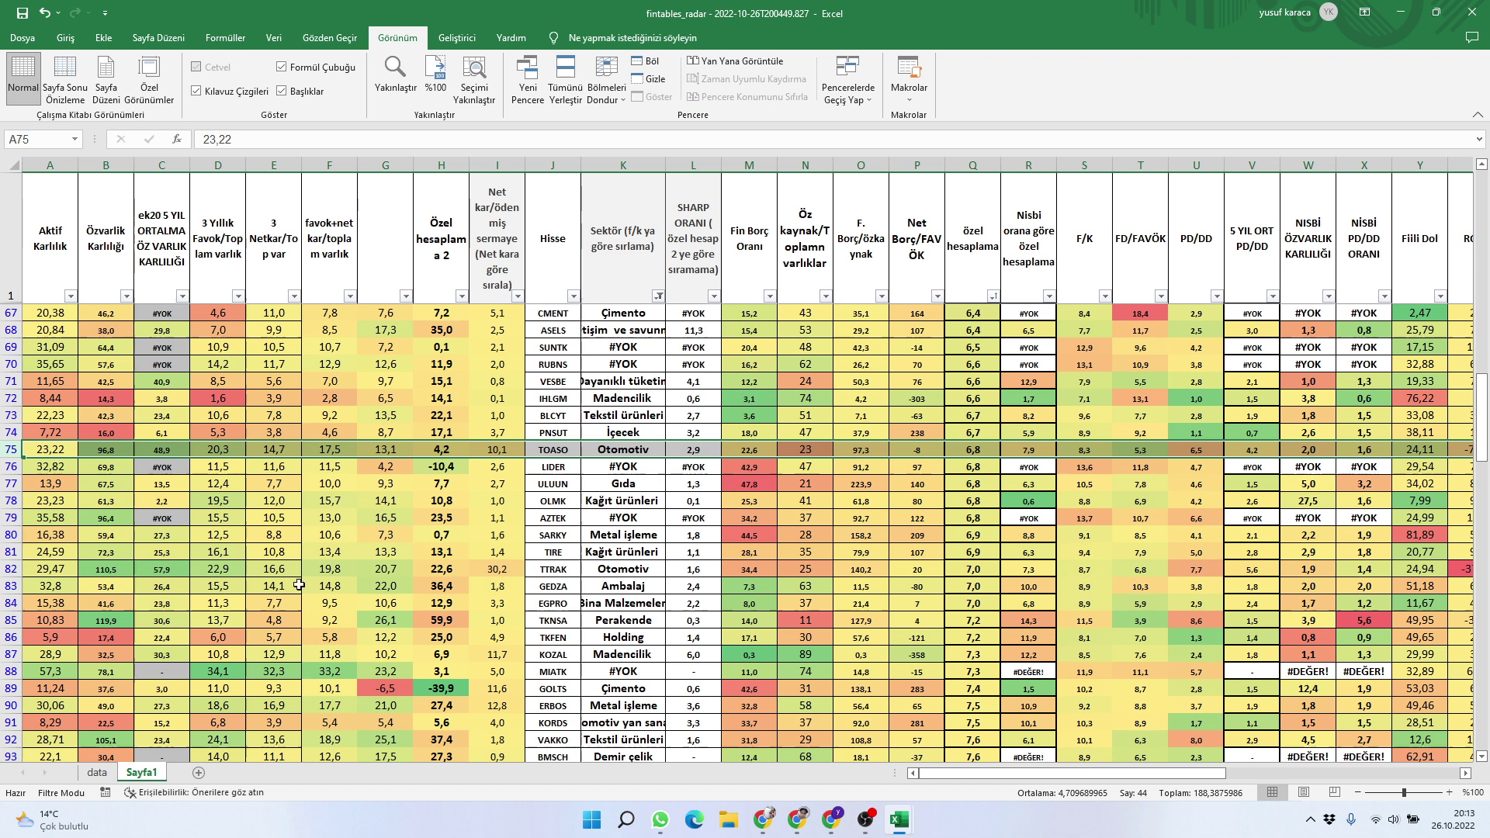
pyautogui.click(10, 569)
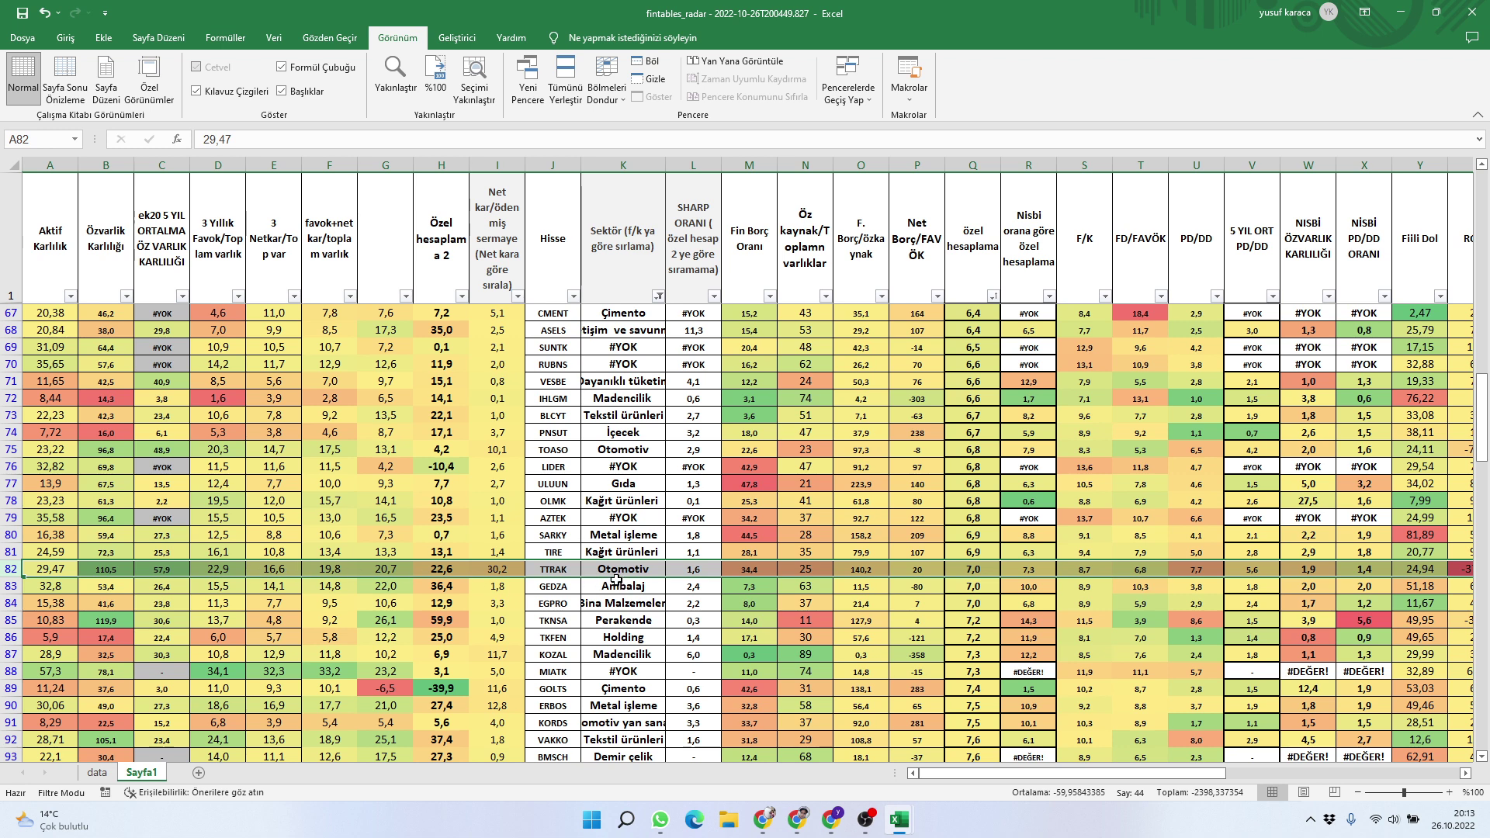
pyautogui.click(4, 638)
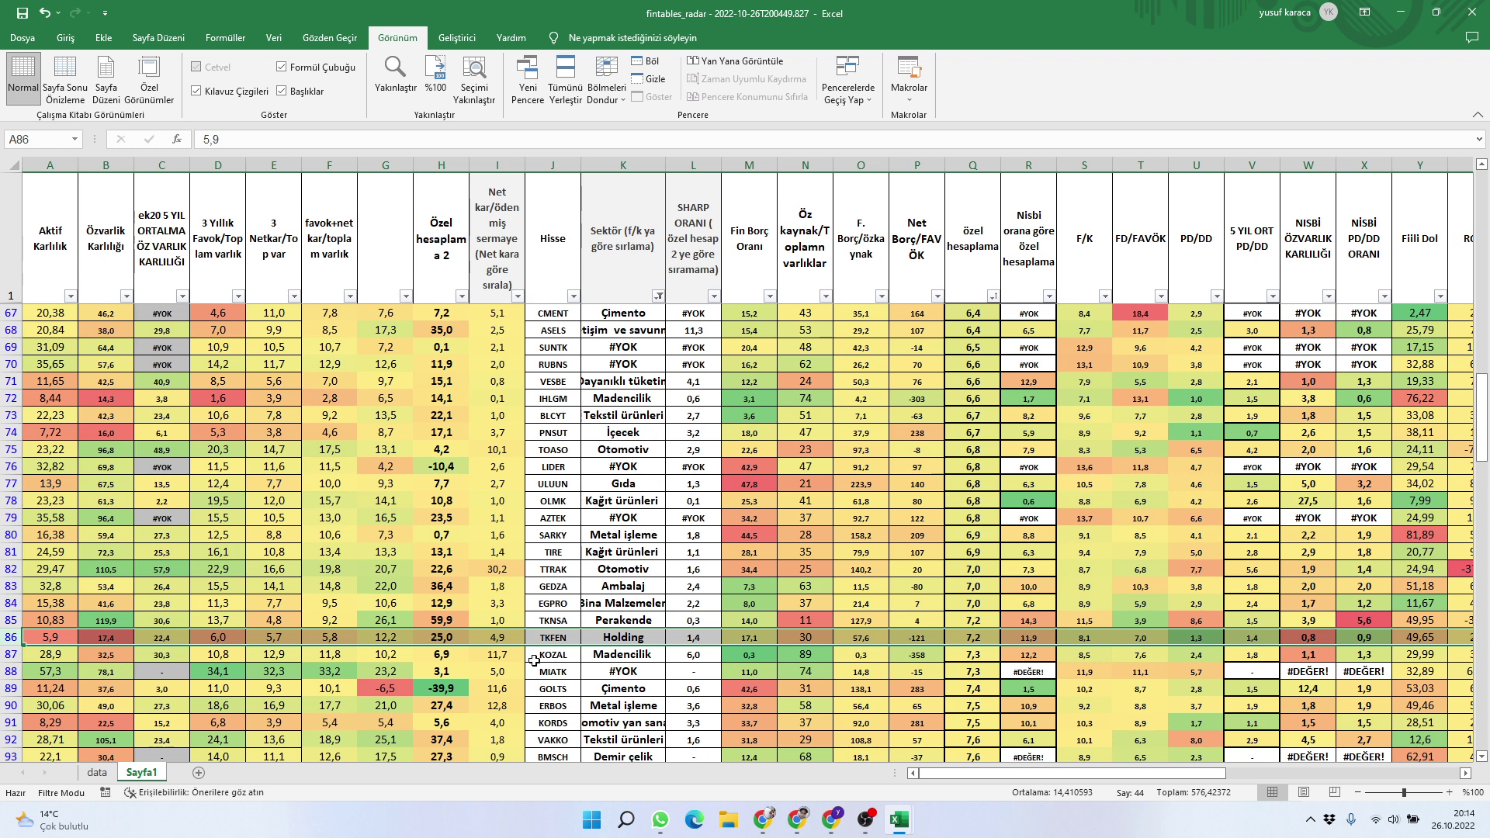
pyautogui.moveTo(1028, 774); pyautogui.dragTo(1124, 774)
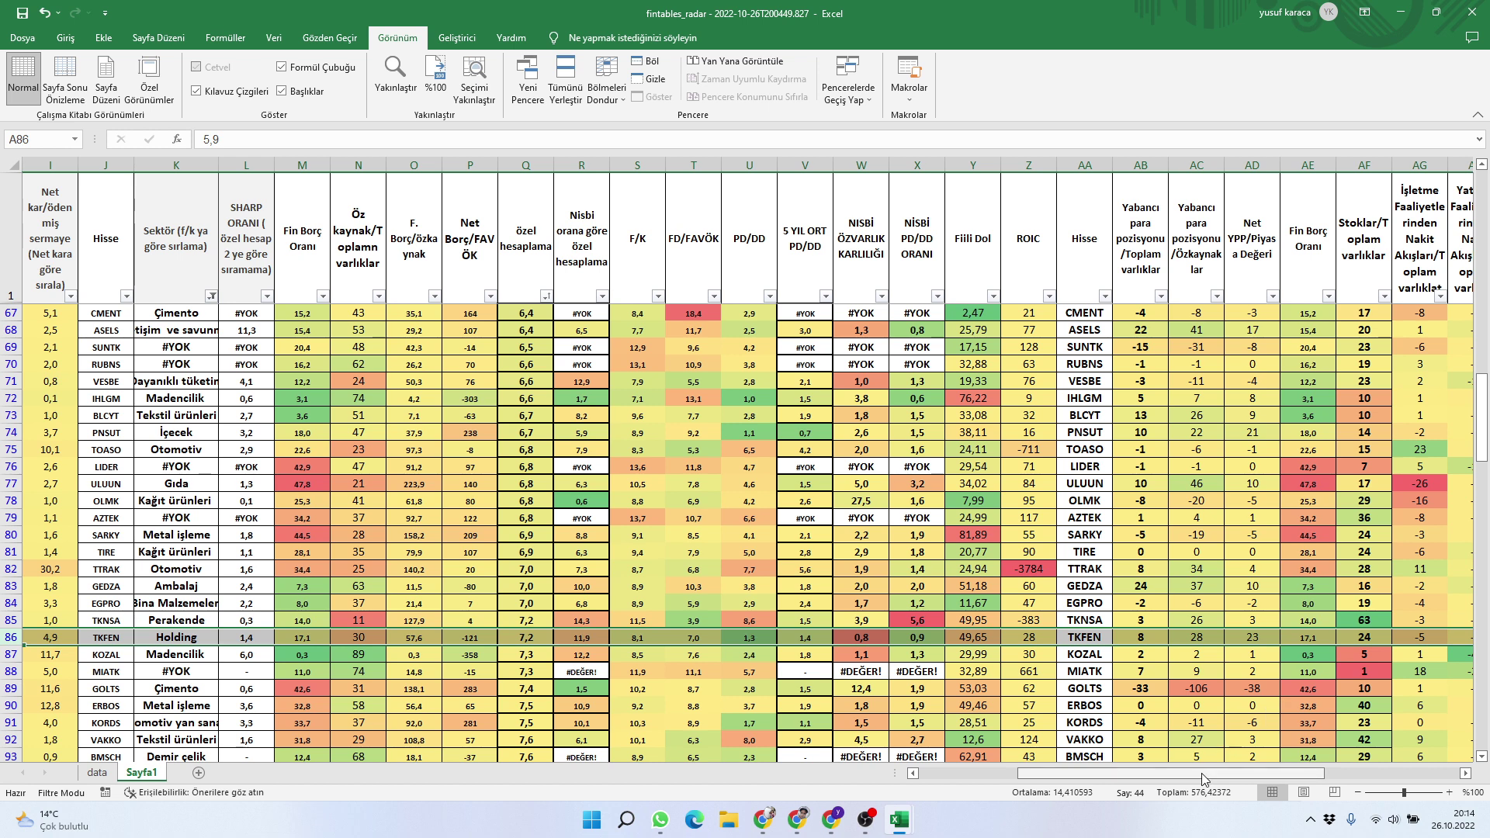
pyautogui.moveTo(1203, 776); pyautogui.dragTo(1130, 769)
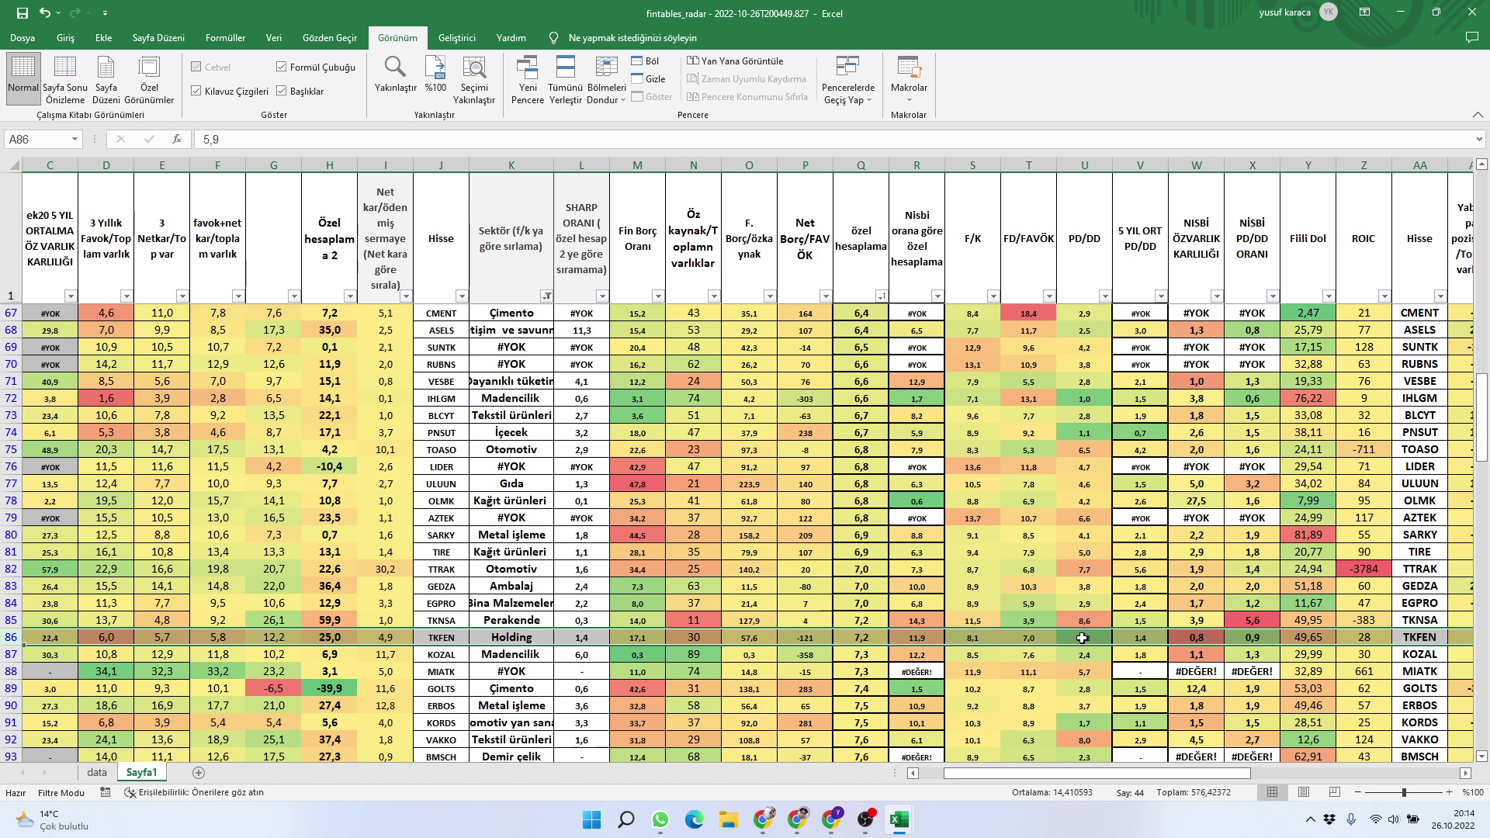
# Highlight the TTRAK row again, followed by the TKFEN row, to read both against the headers
pyautogui.click(7, 569)
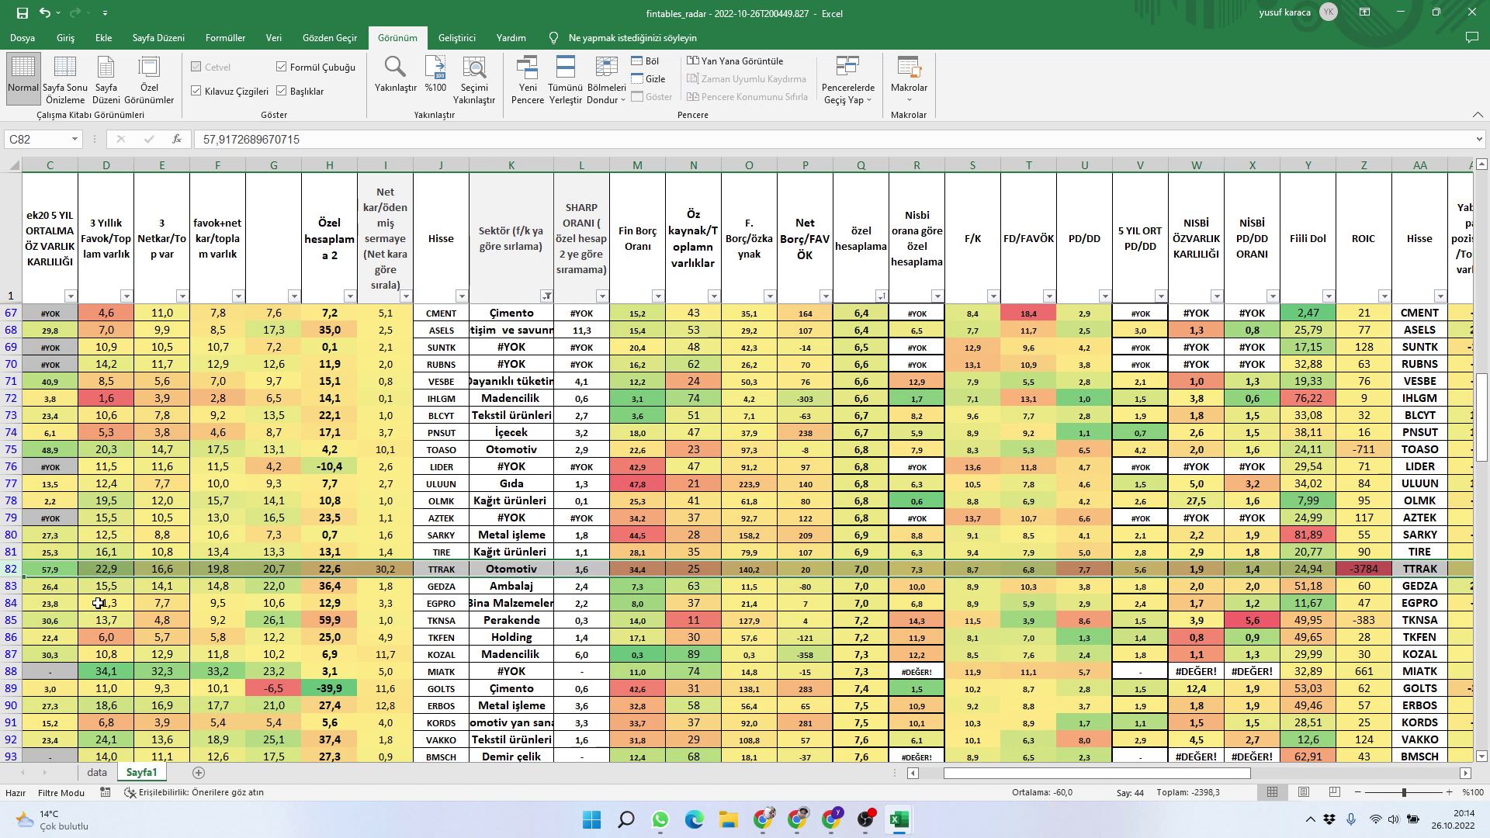
pyautogui.scroll(-3, 97, 604)
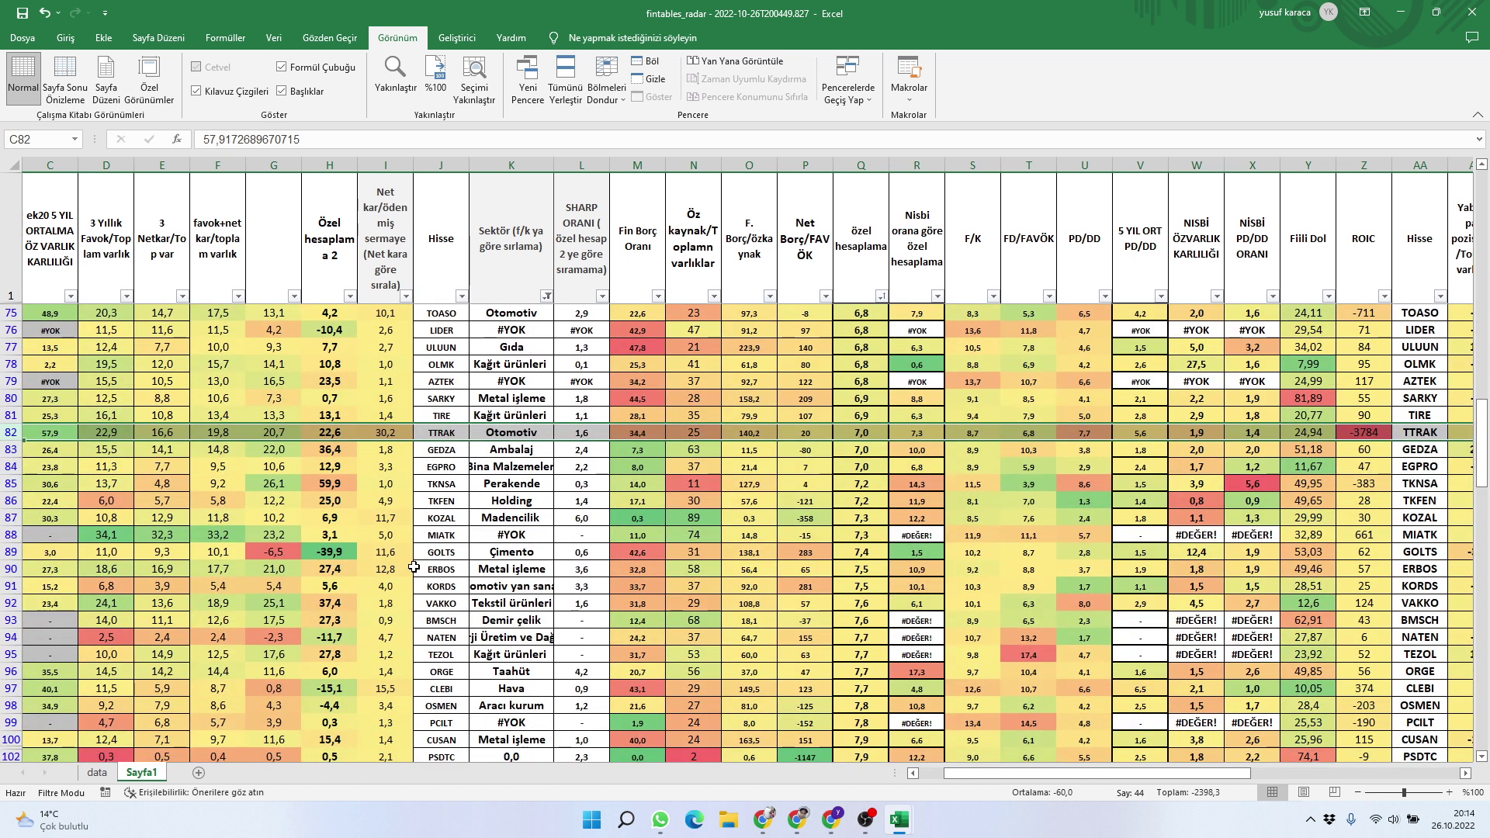
pyautogui.click(10, 501)
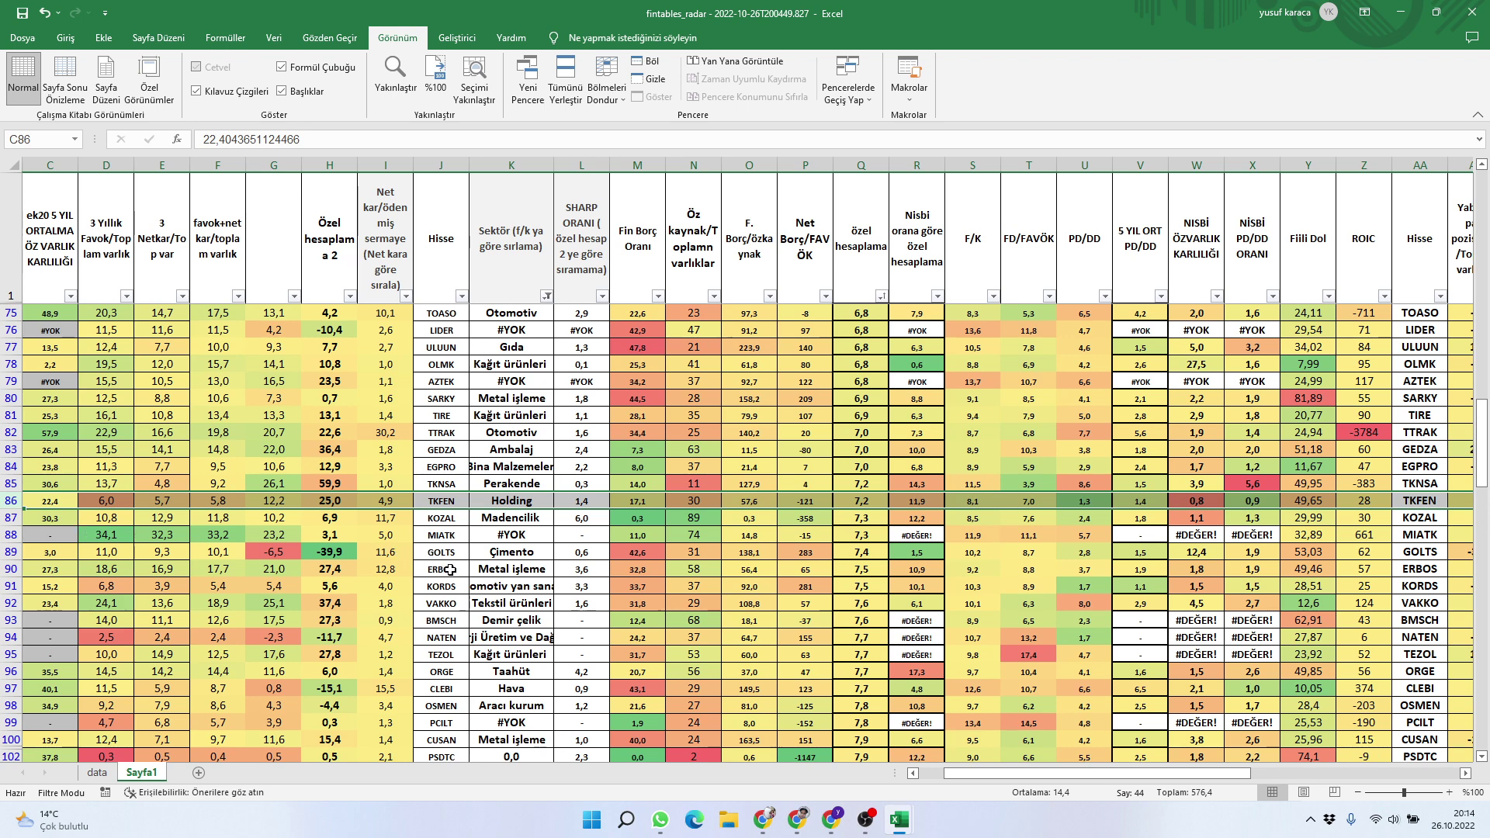
# Find the ISDMR row further down the fintables_radar list and select it for review
pyautogui.scroll(-3, 450, 569)
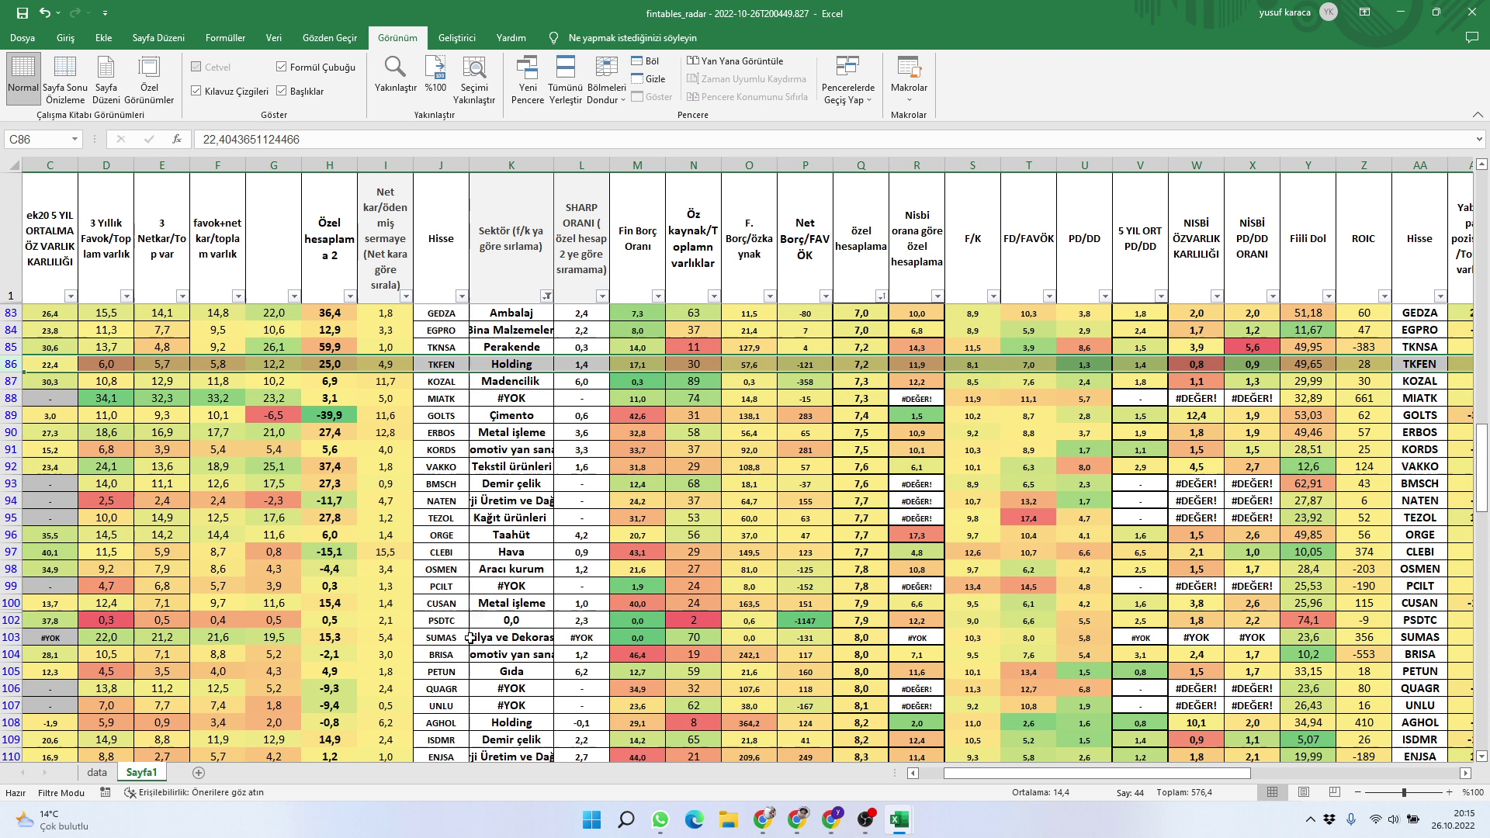
pyautogui.scroll(-3, 470, 637)
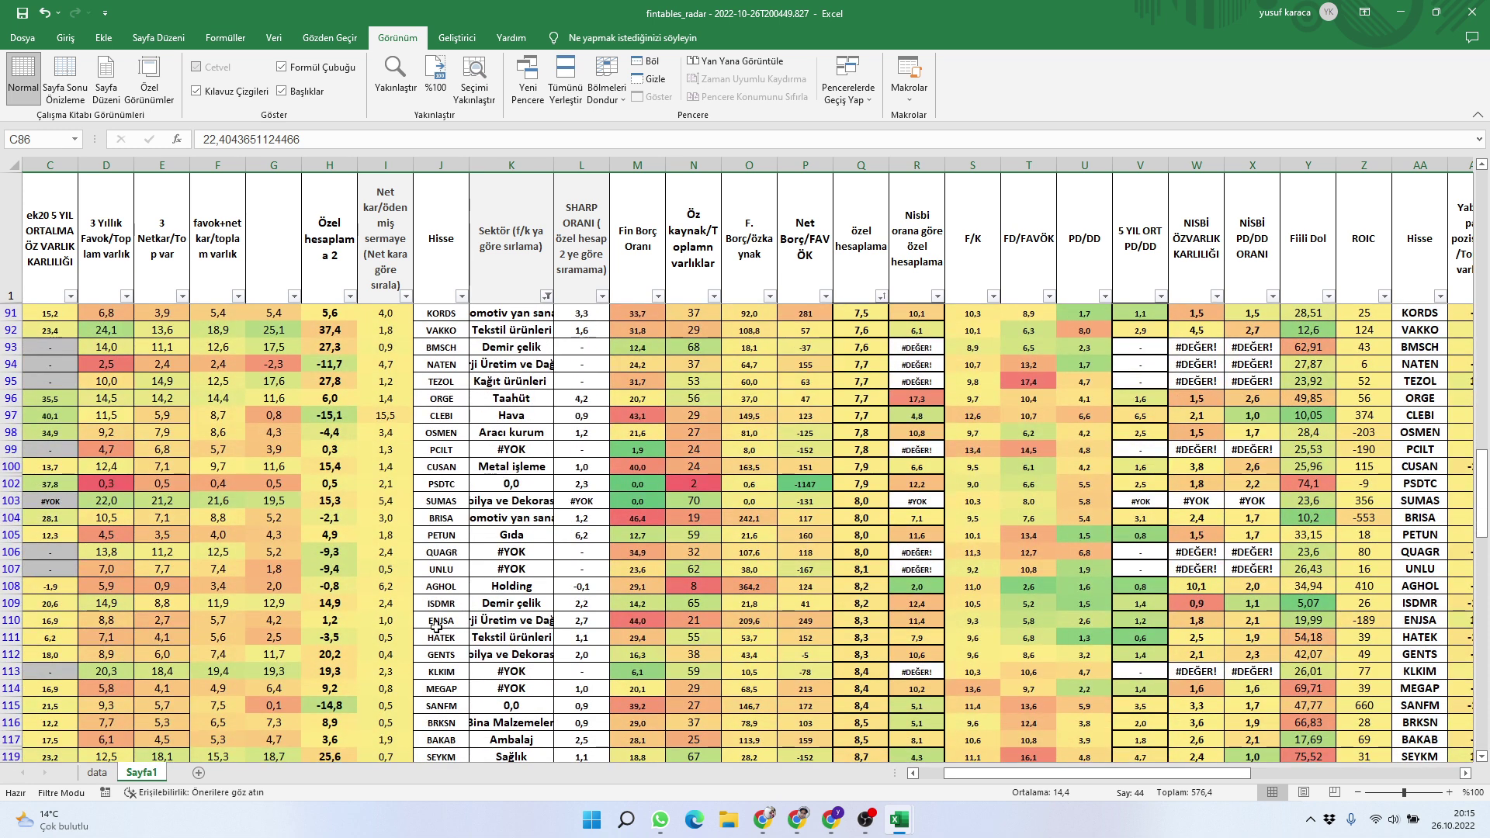
pyautogui.click(9, 604)
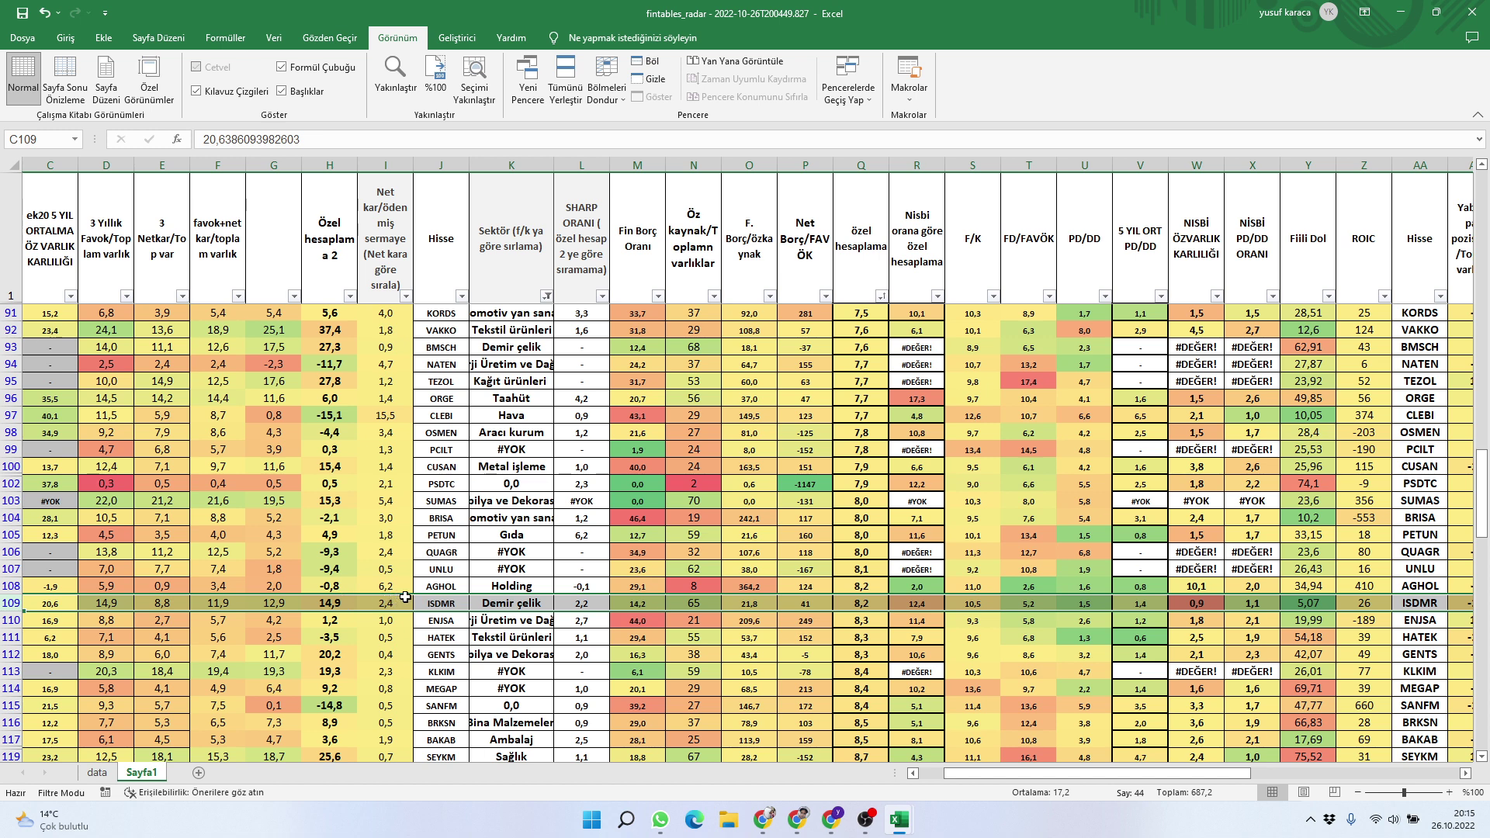
# Look through the companies below ISDMR and select the JANTS row for review
pyautogui.scroll(-3, 405, 597)
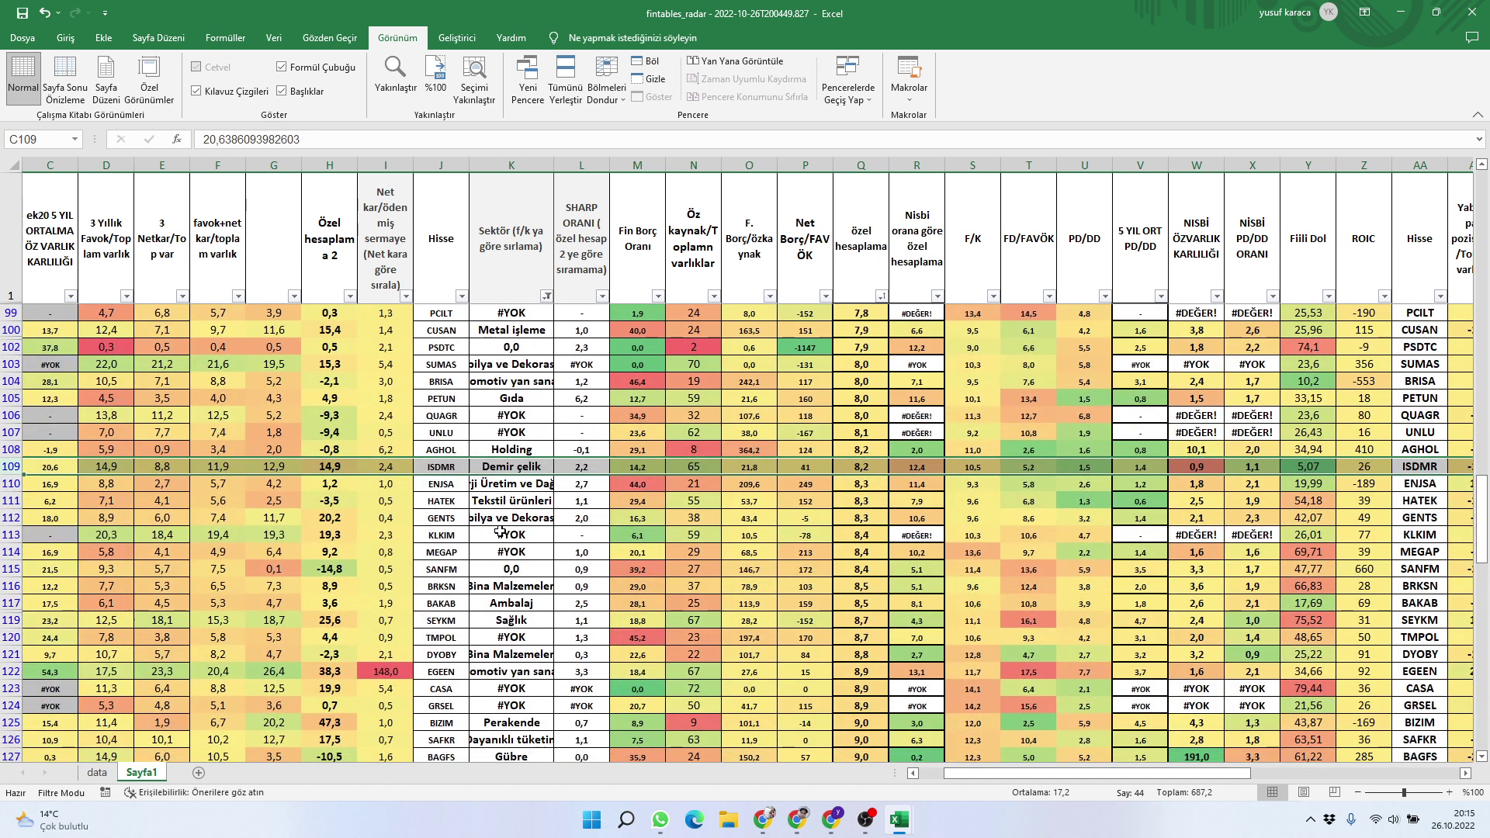
pyautogui.scroll(-3, 501, 532)
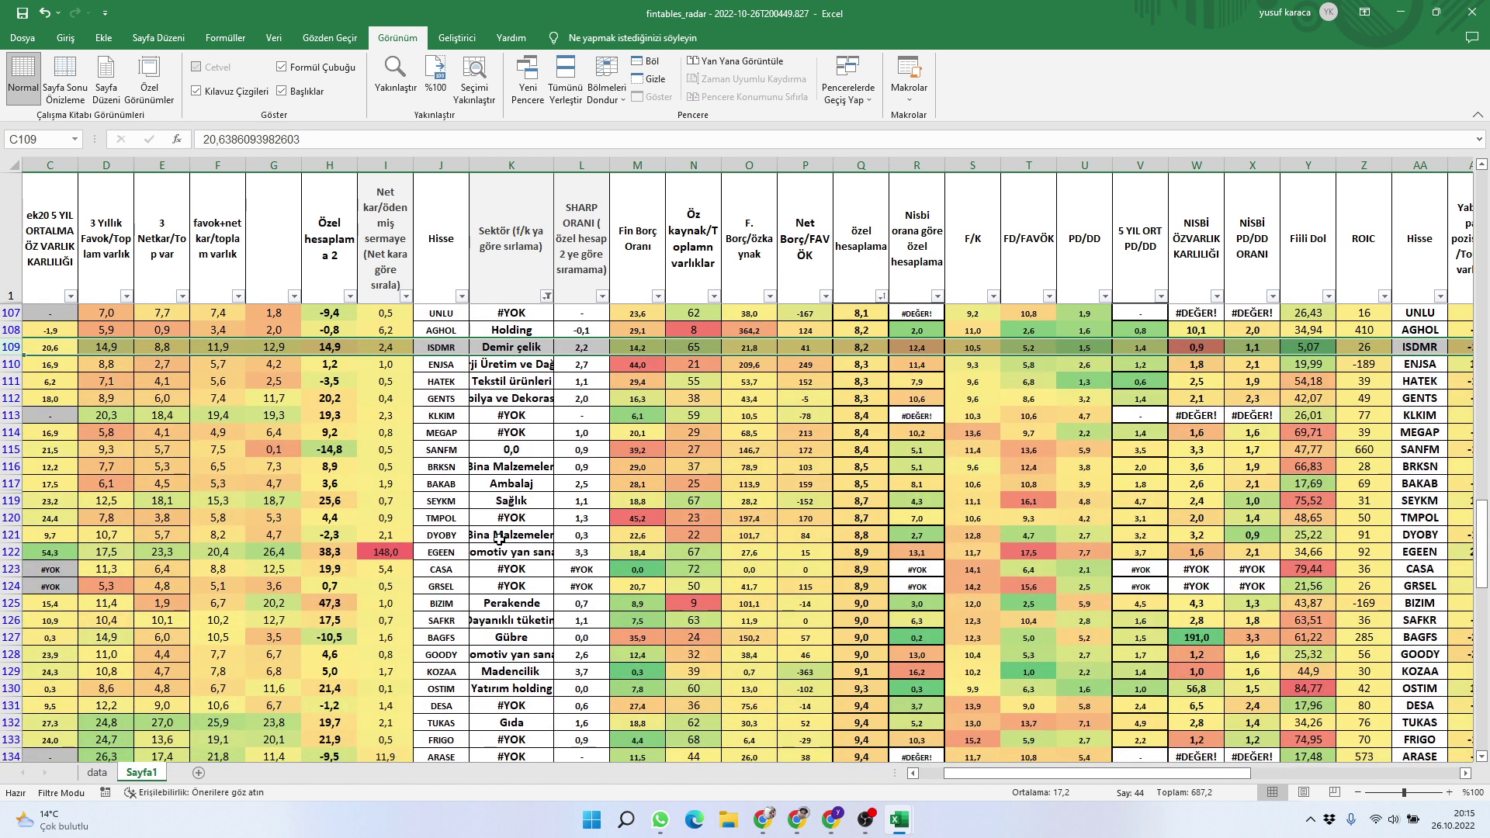
pyautogui.scroll(-3, 499, 539)
pyautogui.scroll(-3, 497, 541)
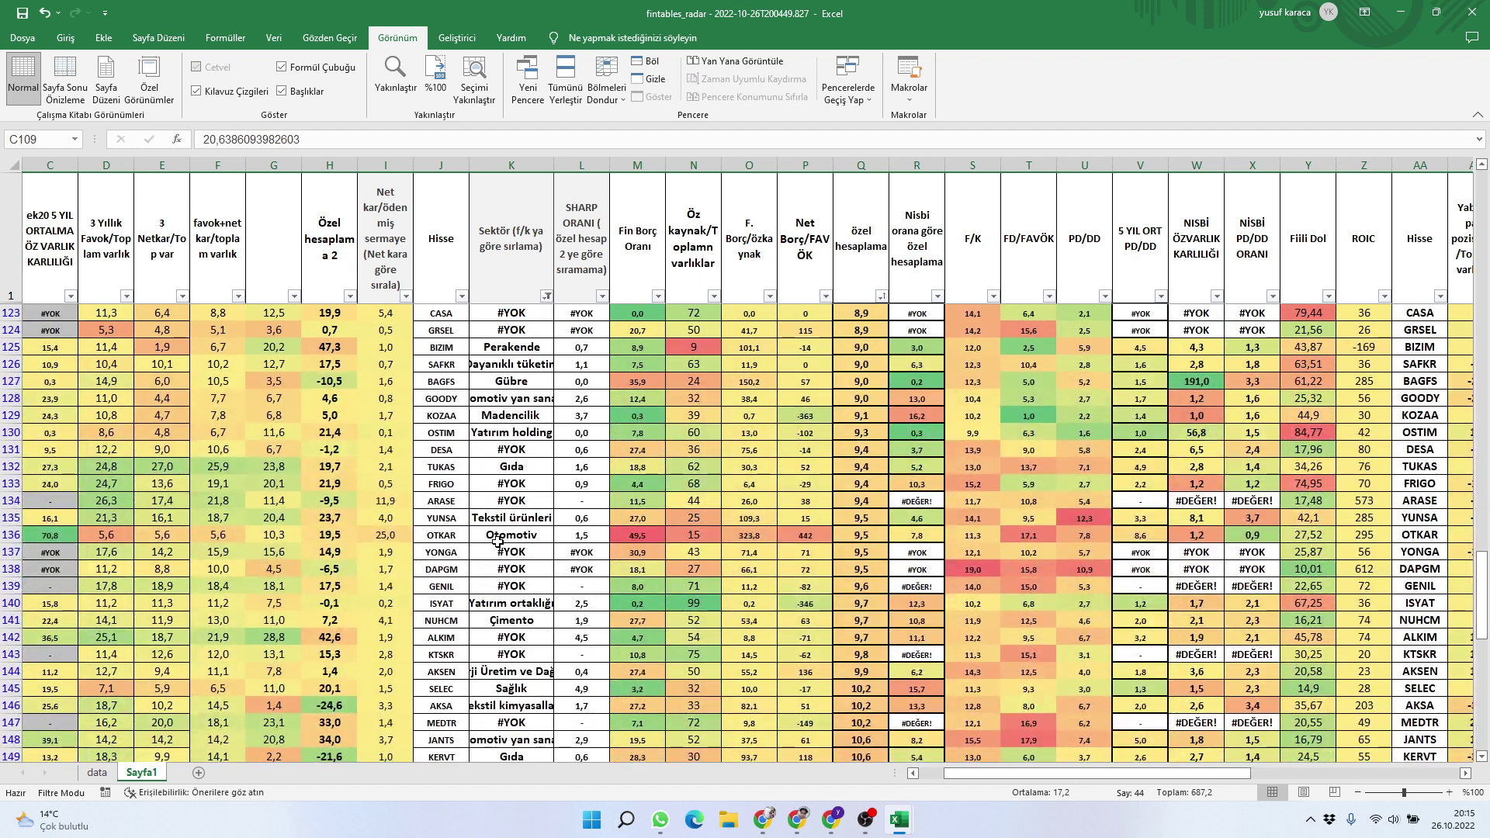
pyautogui.scroll(3, 483, 510)
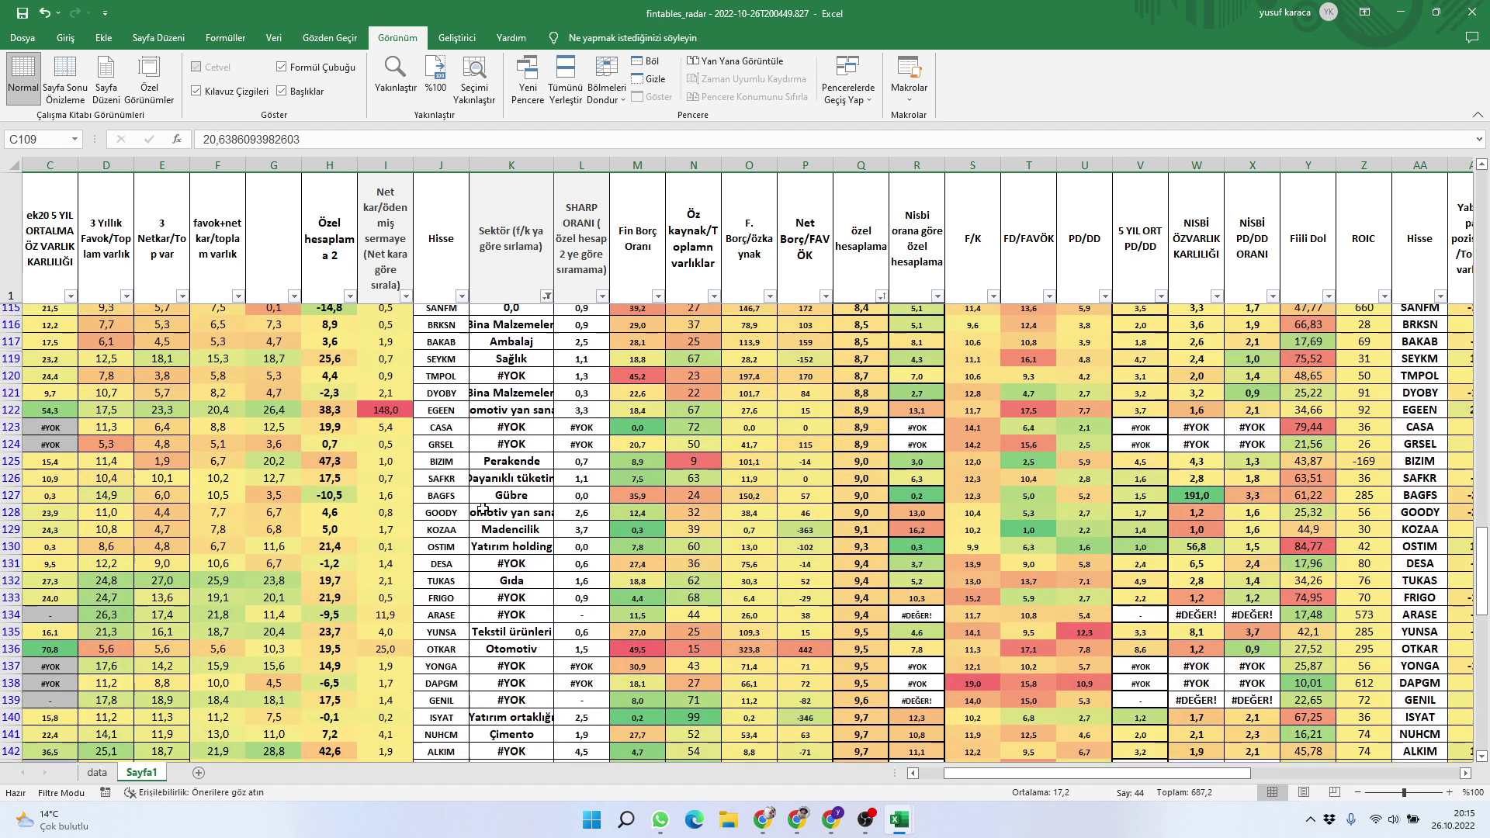
pyautogui.scroll(-3, 483, 509)
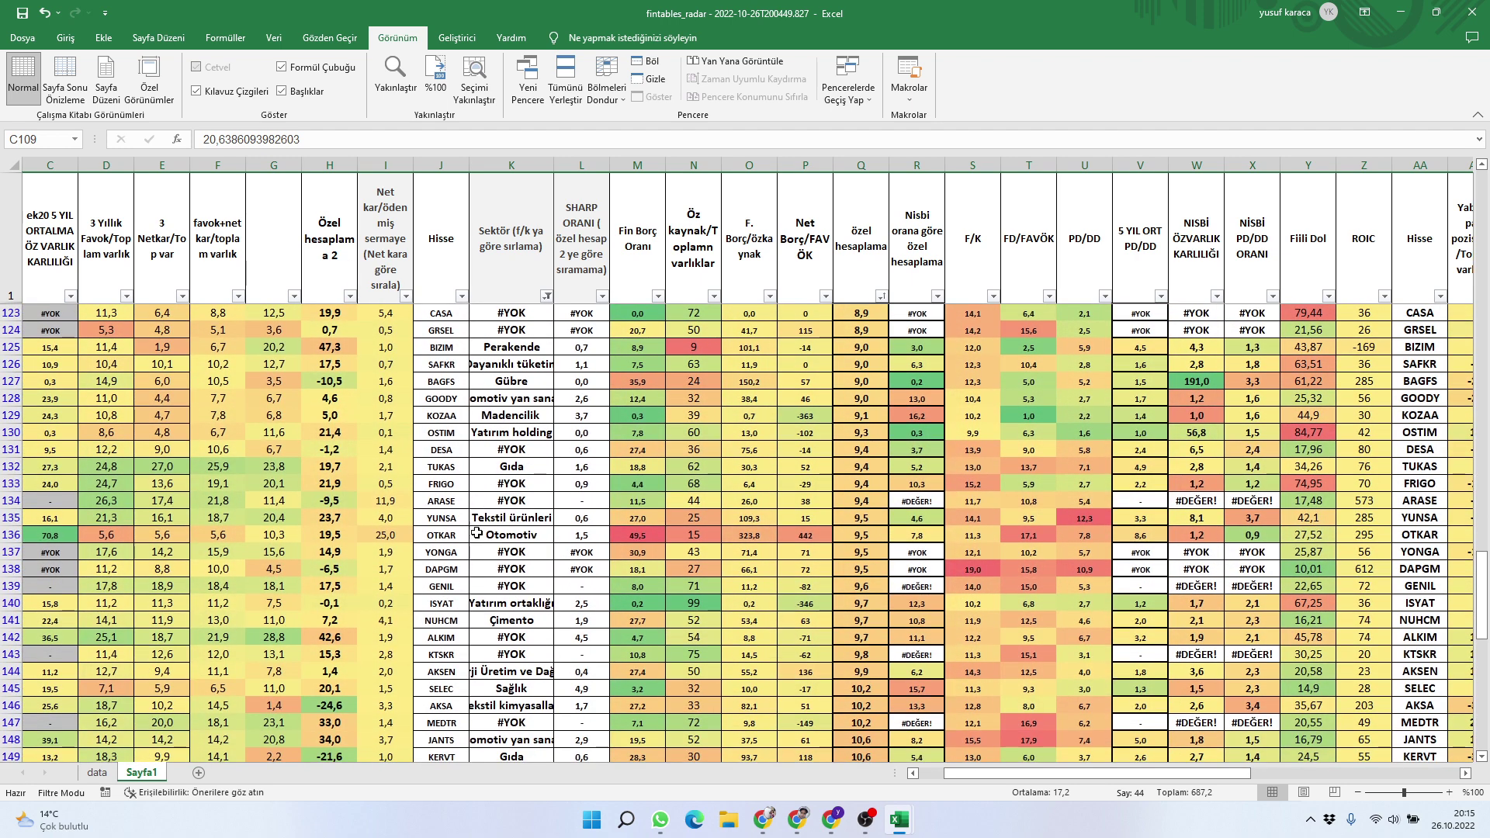
pyautogui.scroll(-3, 423, 587)
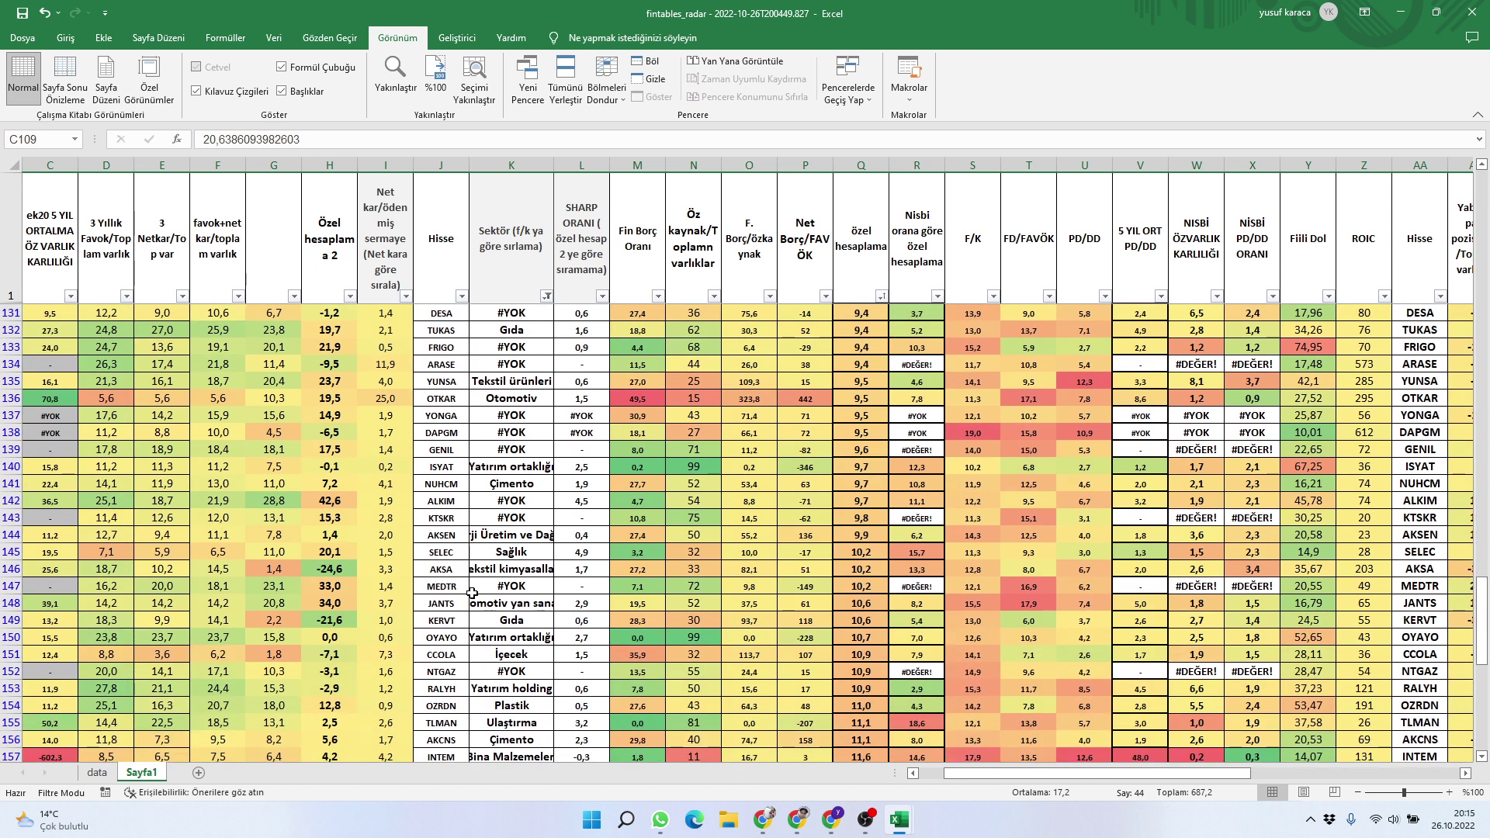
pyautogui.click(11, 603)
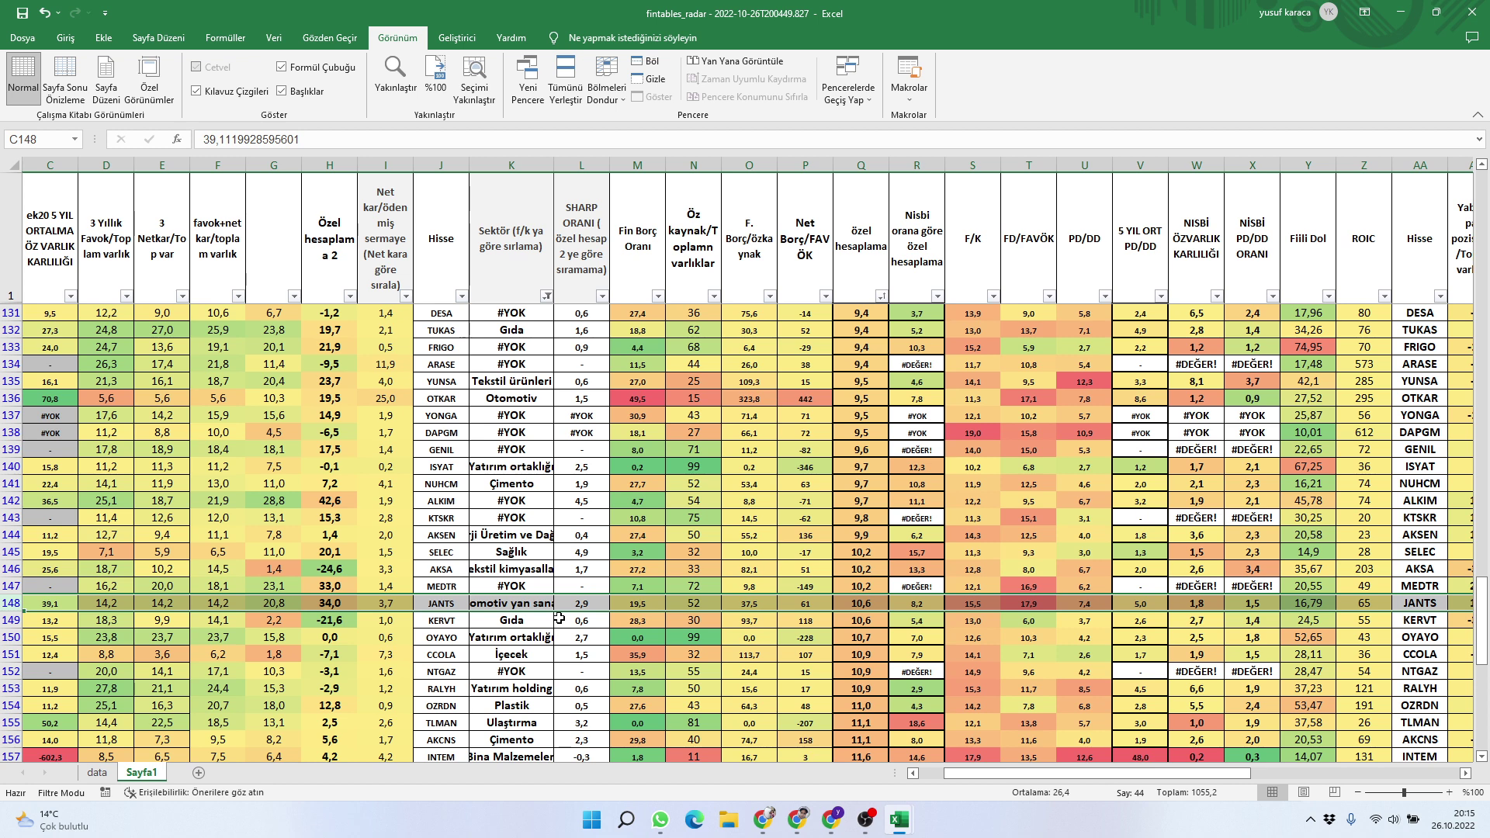
# Scan the higher özel hesaplama rows below JANTS, go back up the list and select the TTRAK ticker cell
pyautogui.scroll(-3, 559, 619)
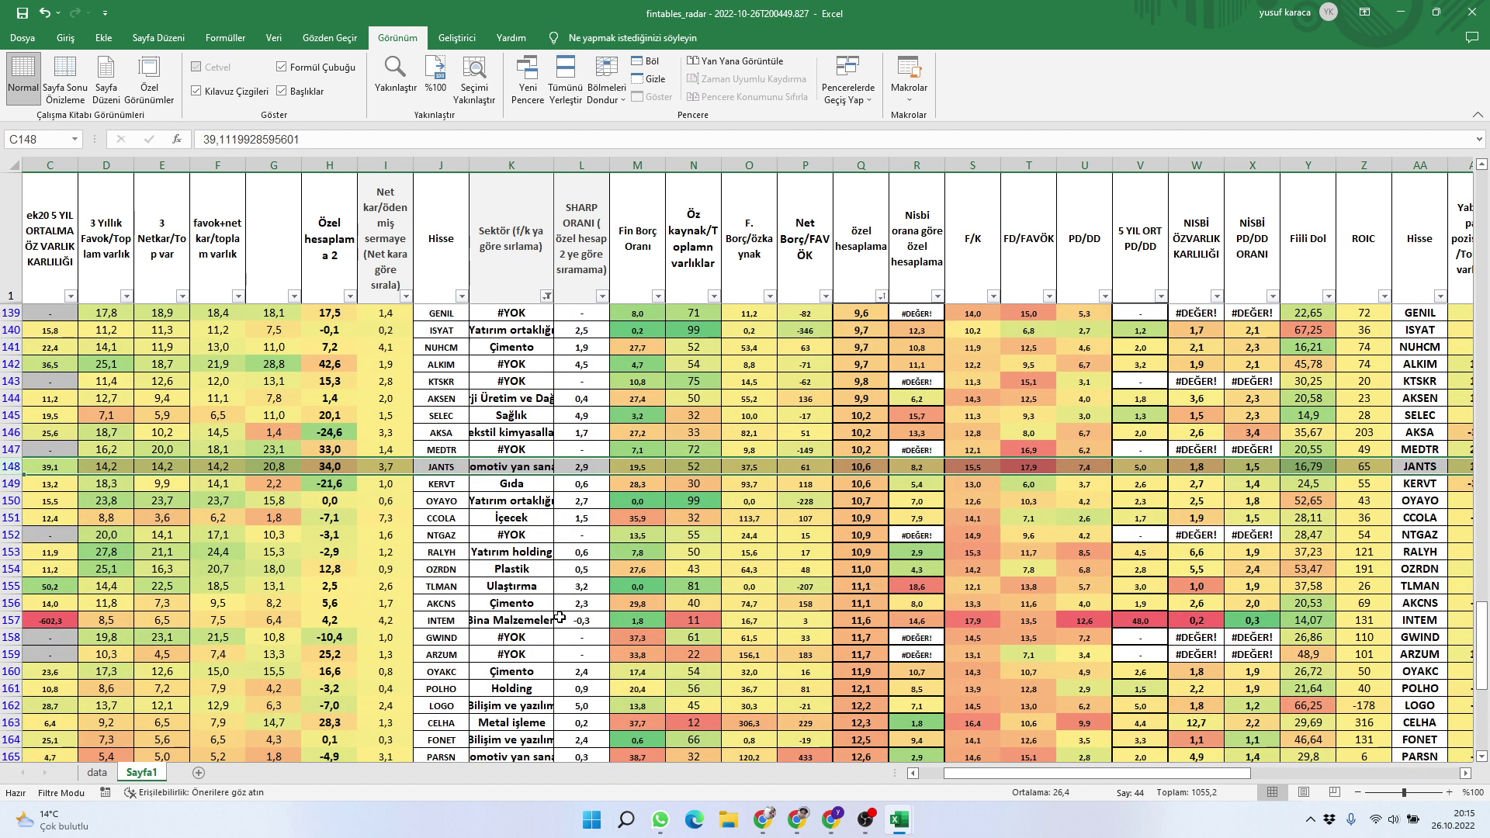
pyautogui.scroll(-3, 480, 607)
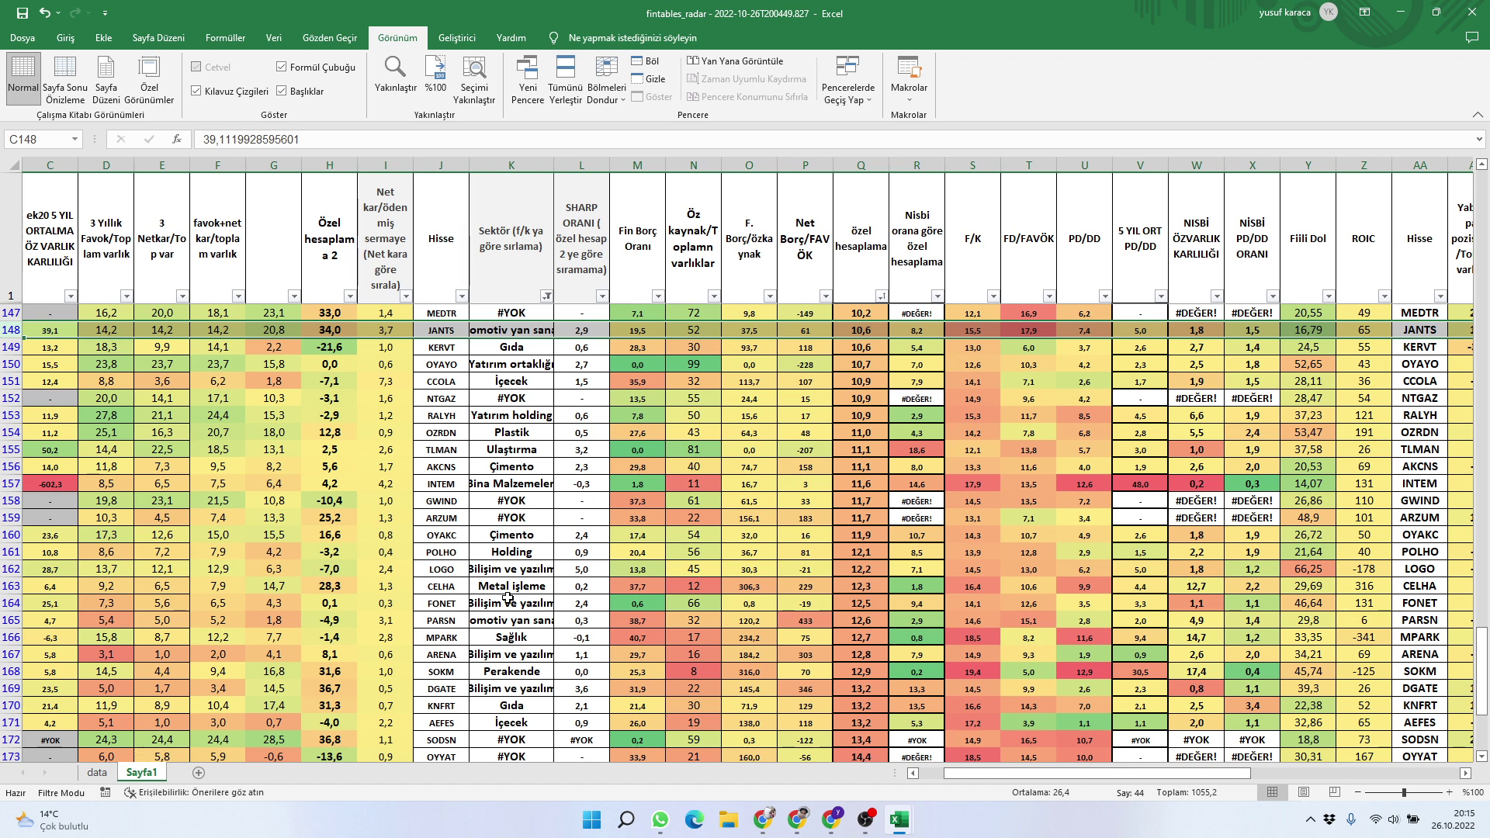
pyautogui.scroll(3, 507, 597)
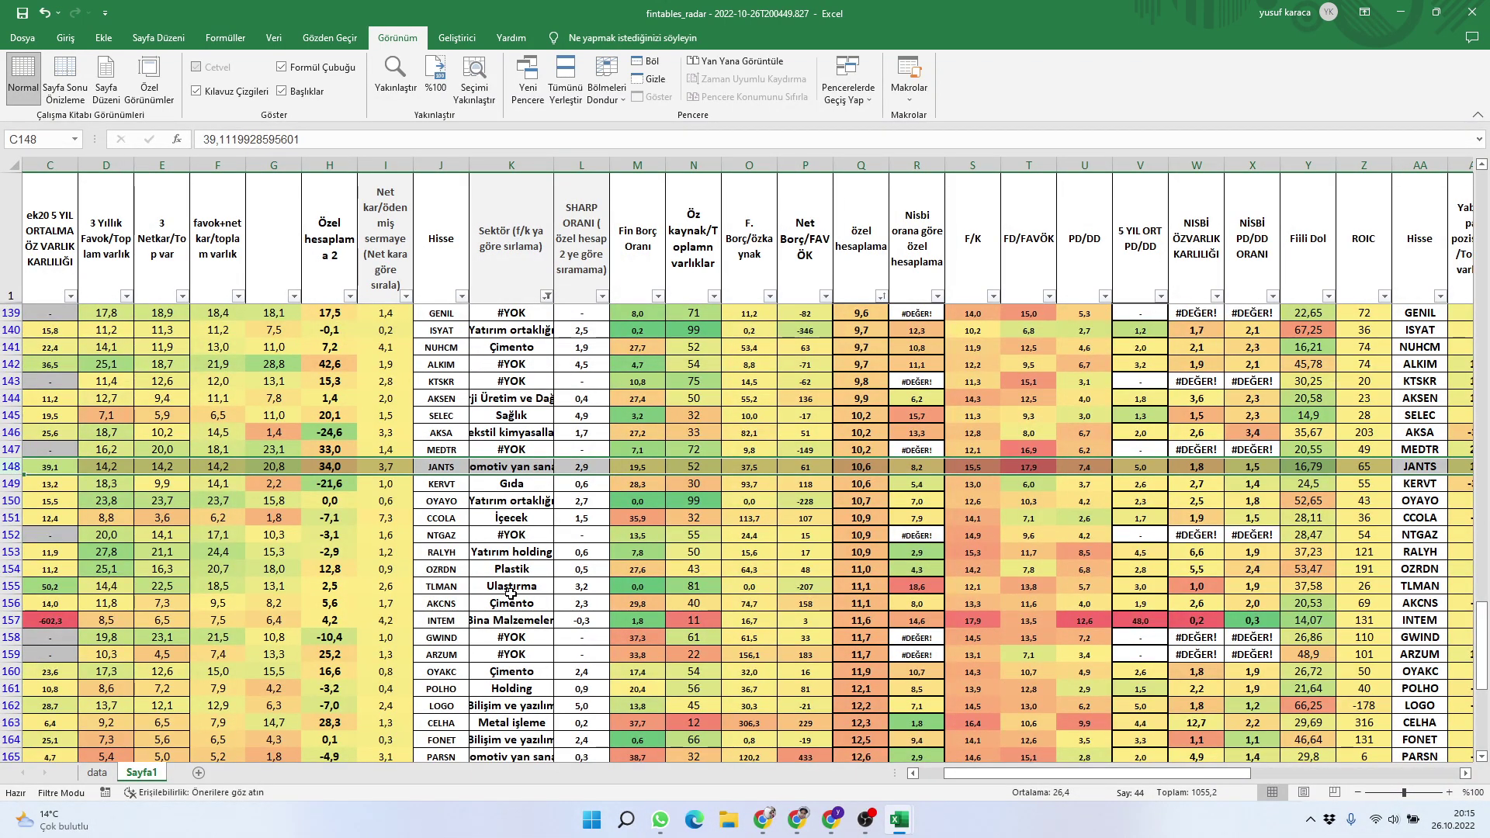
pyautogui.scroll(3, 511, 593)
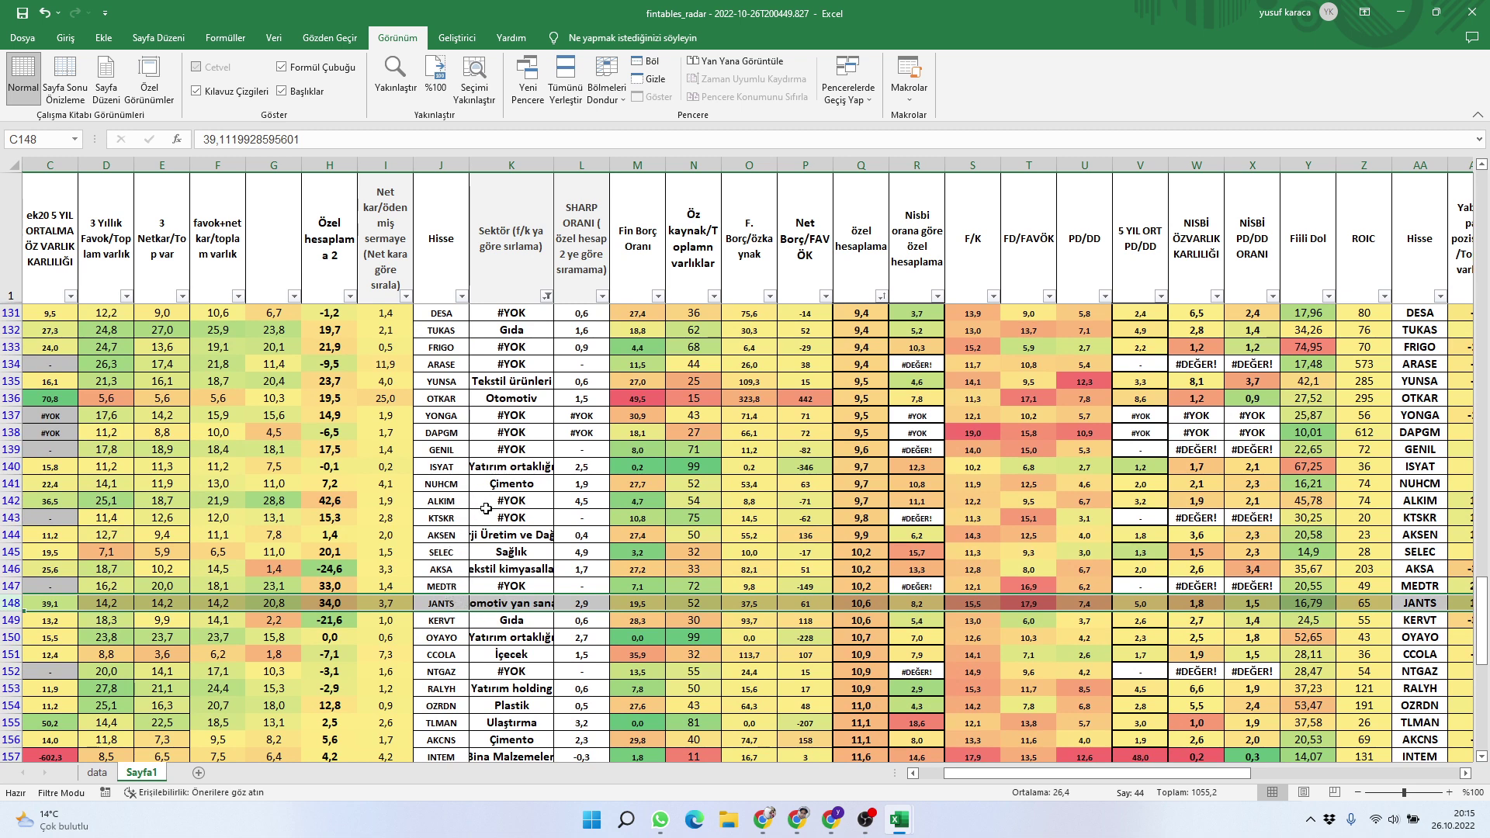
pyautogui.scroll(3, 488, 510)
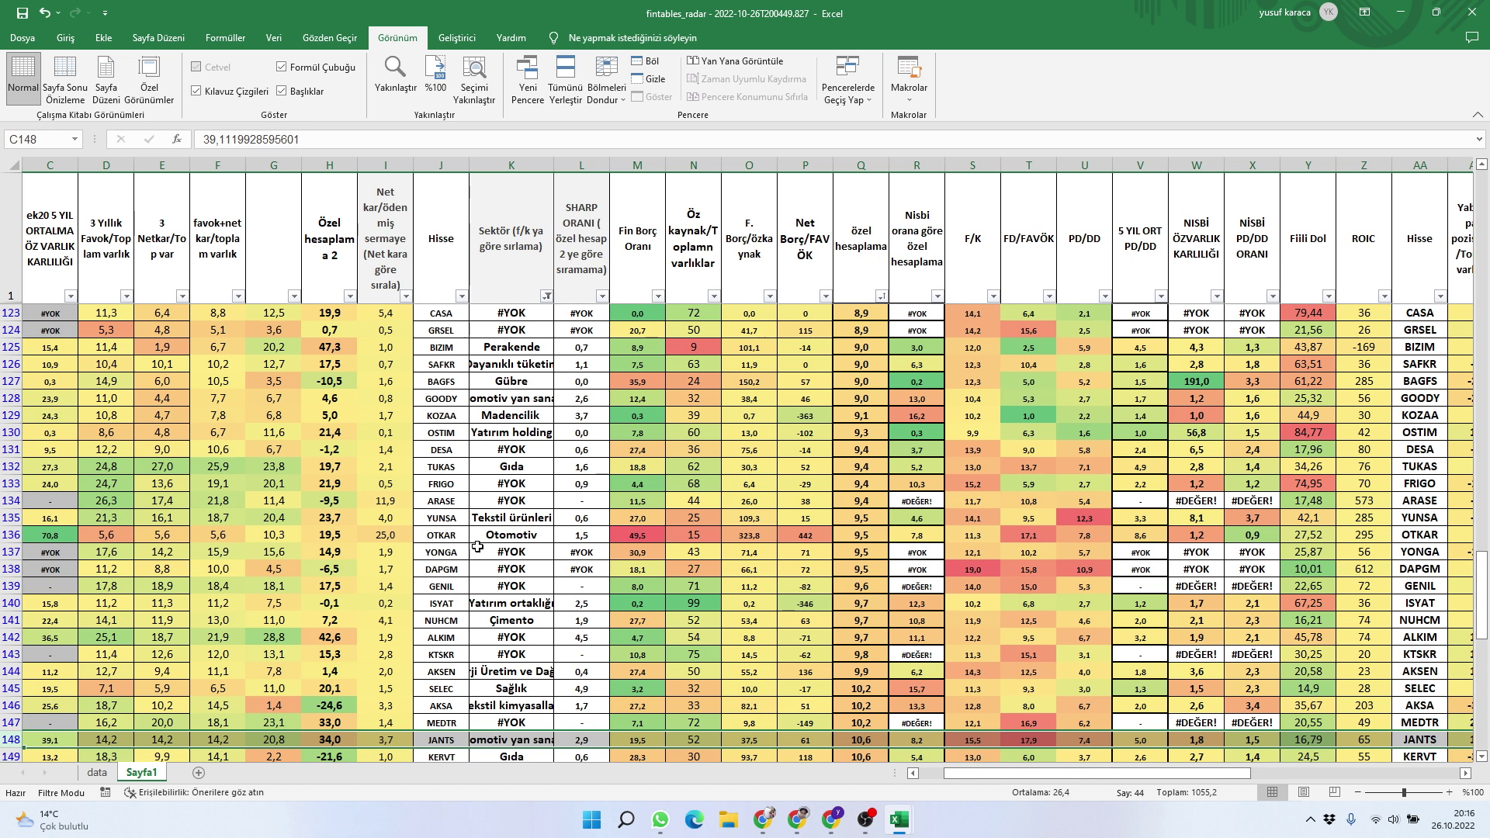
pyautogui.scroll(3, 478, 547)
pyautogui.scroll(3, 477, 547)
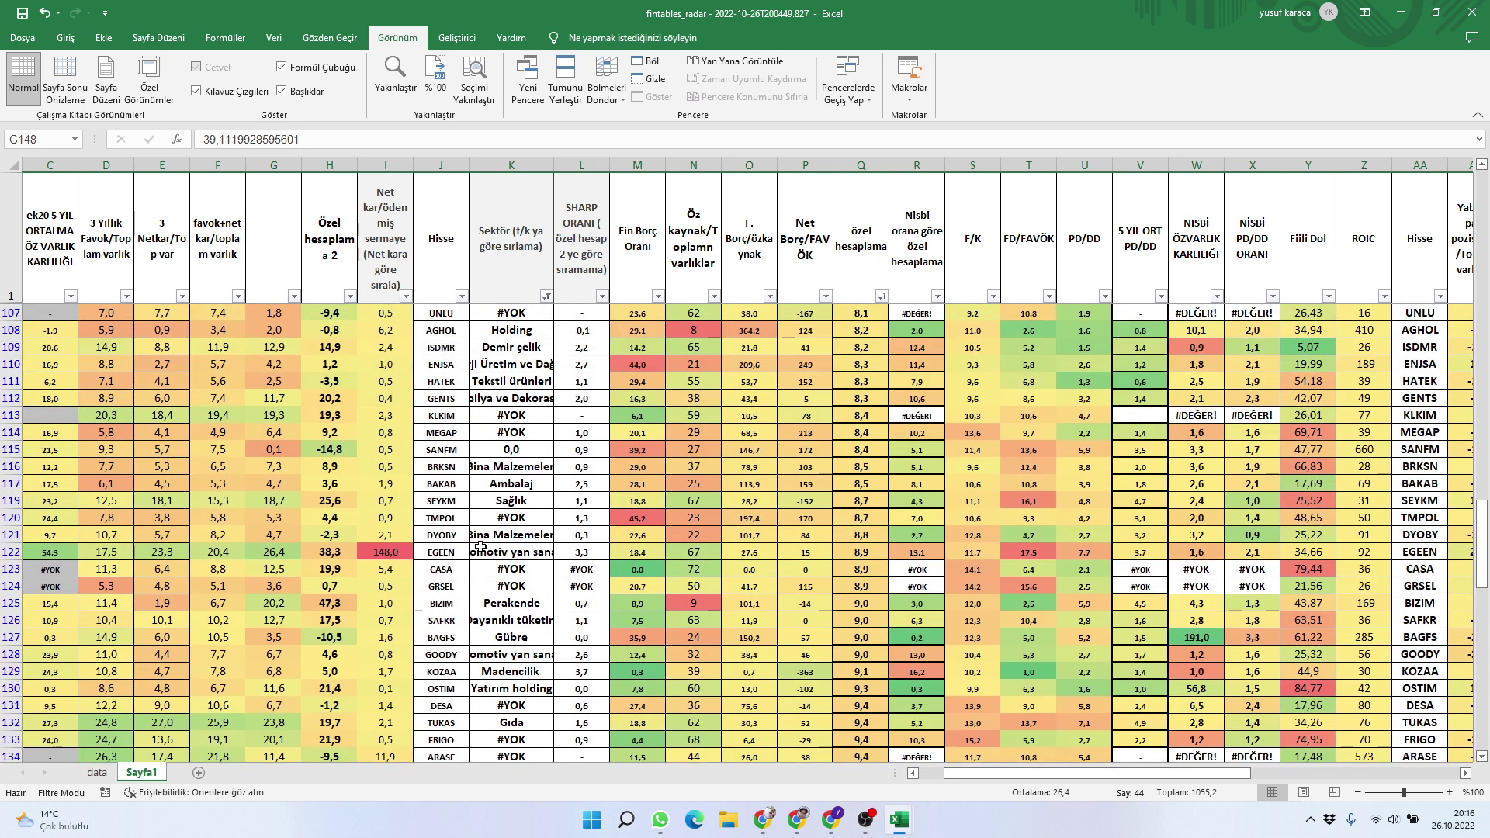
pyautogui.scroll(6, 481, 546)
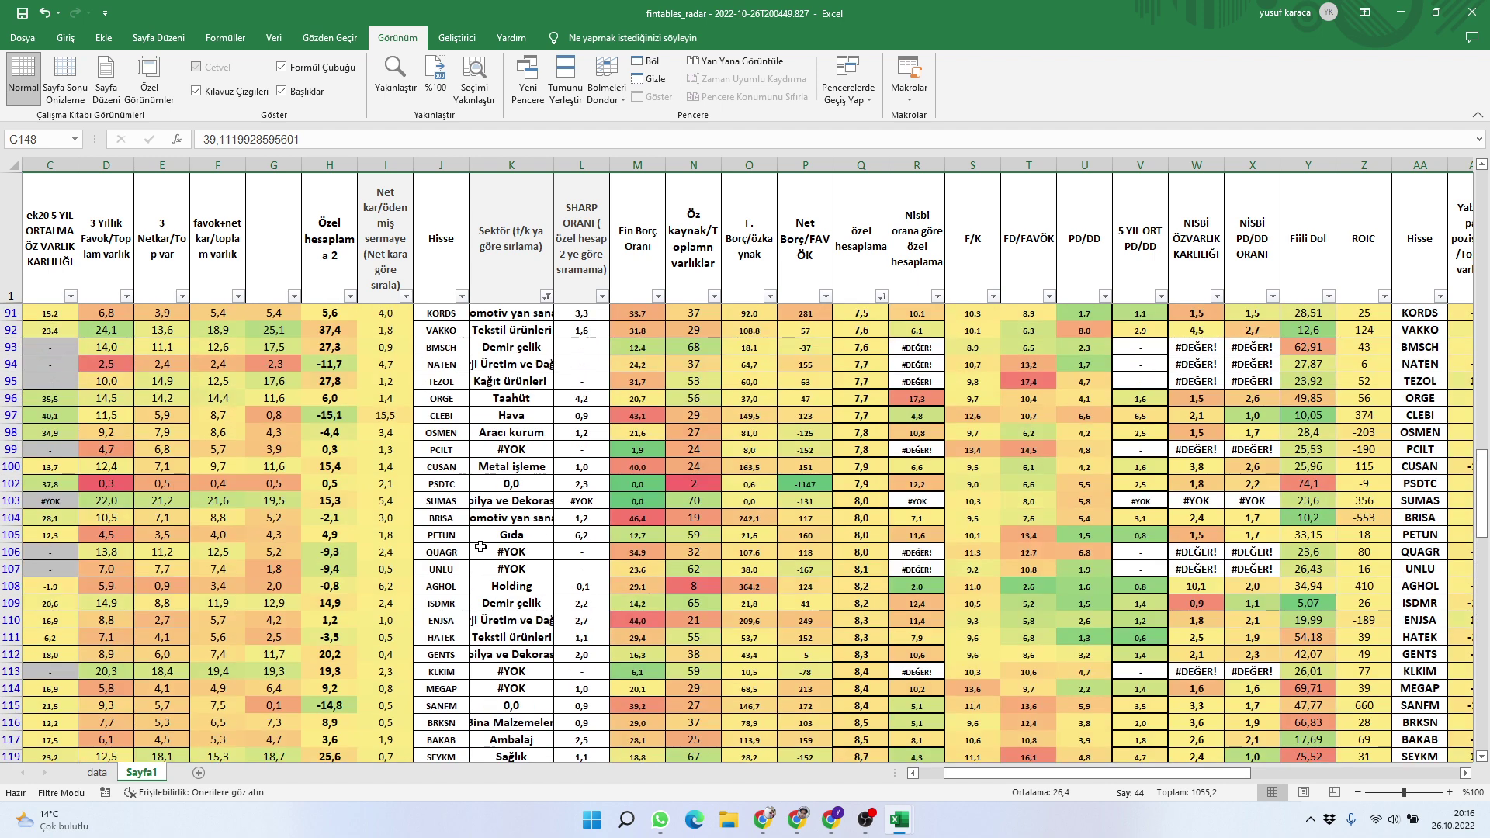
pyautogui.scroll(3, 481, 546)
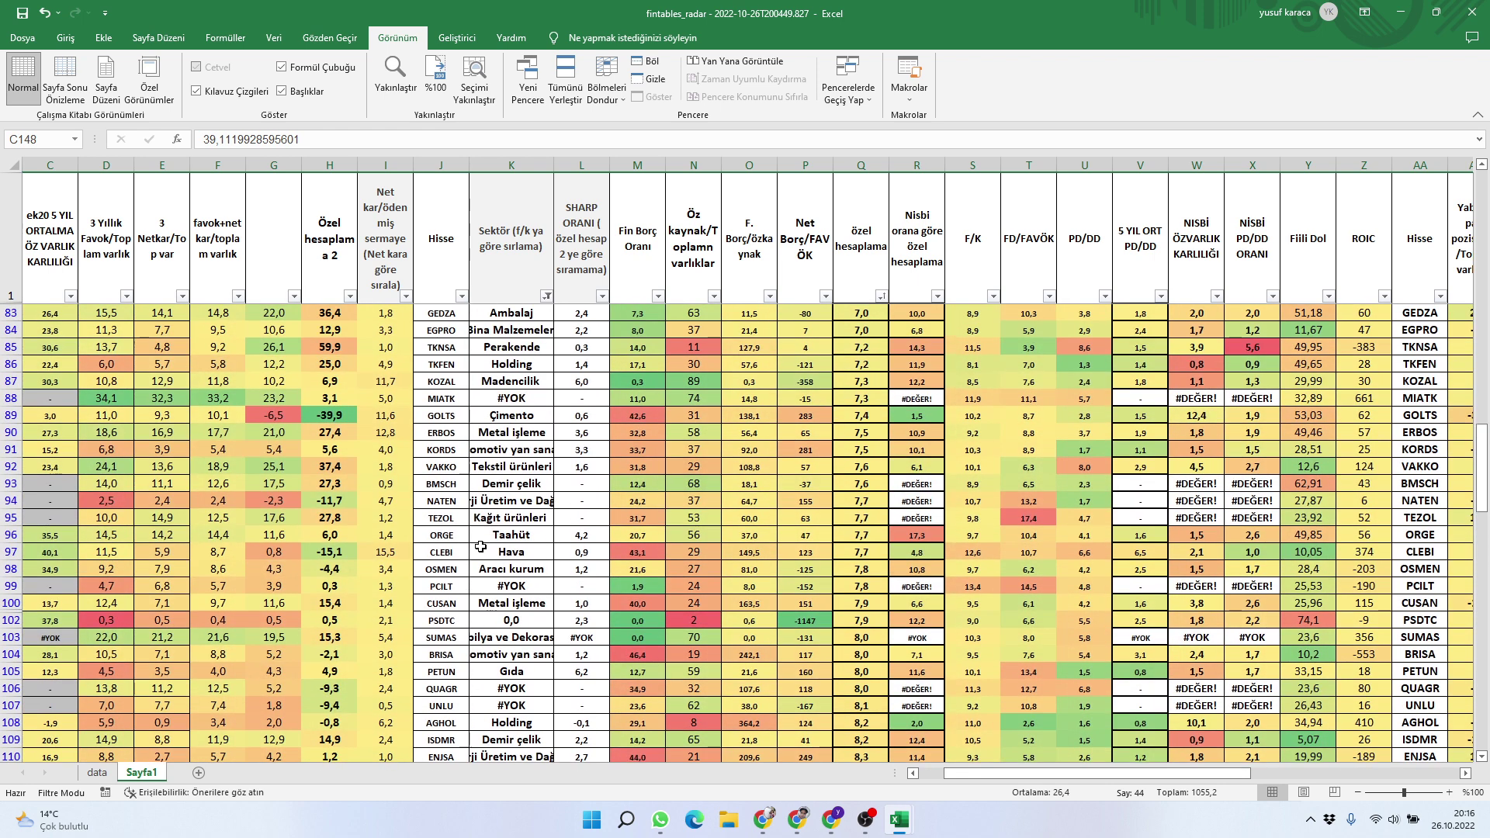
pyautogui.scroll(3, 480, 547)
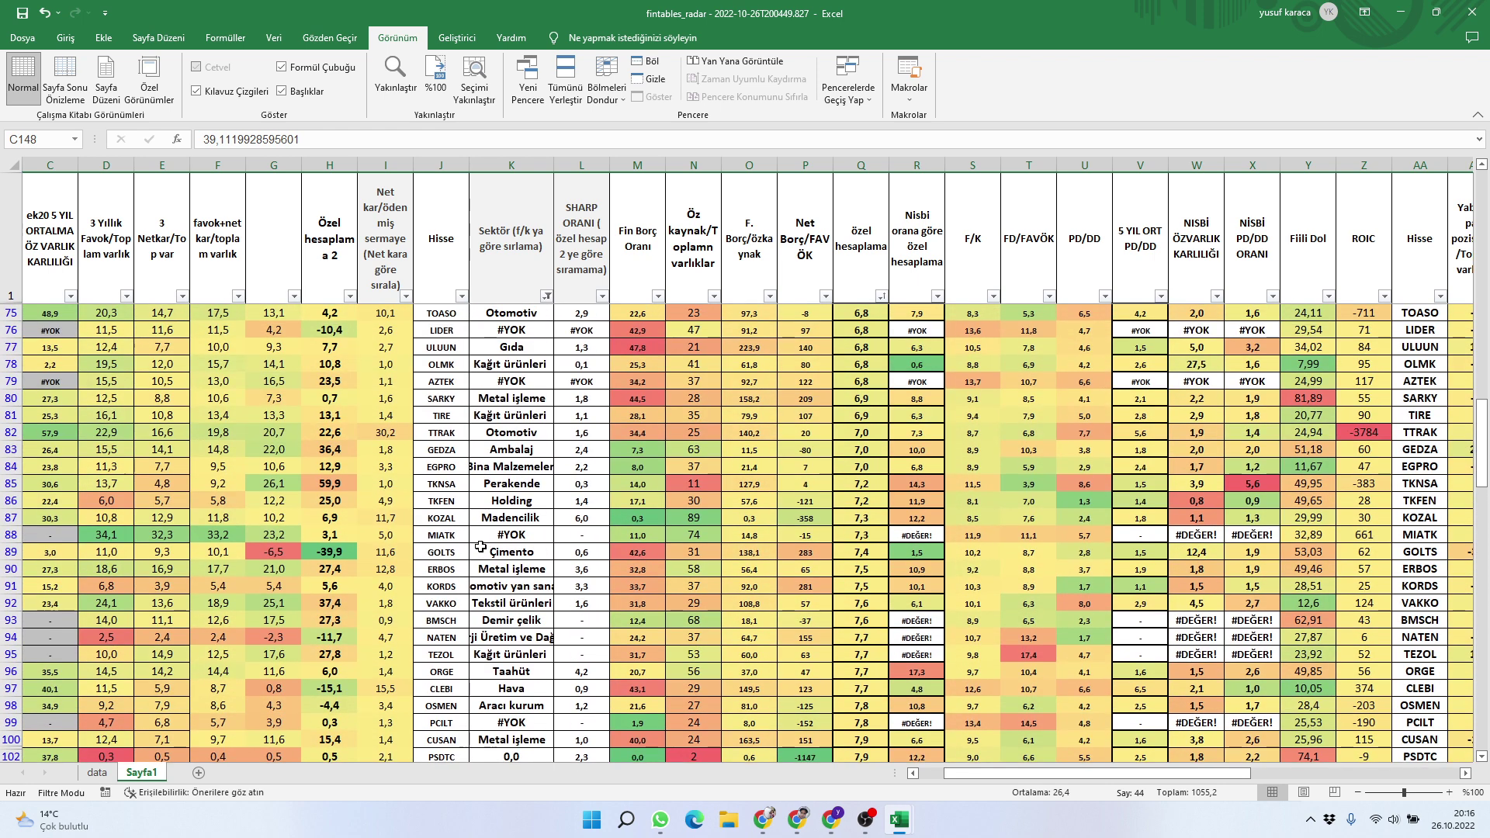
pyautogui.click(438, 435)
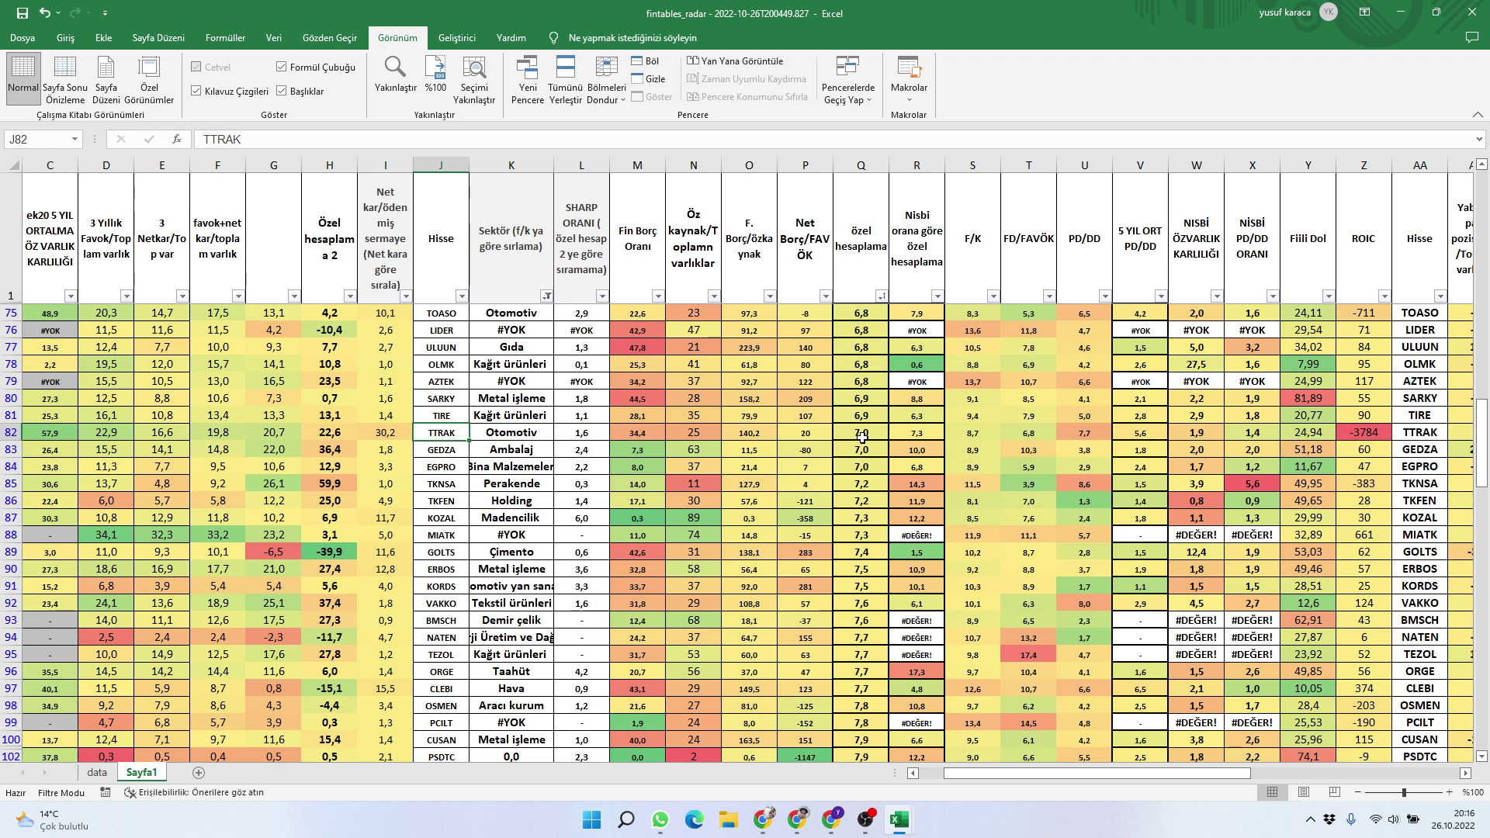
# Check the Özel hesaplama 2 cells of TTRAK and TOASO, and highlight the TOASO row for review
pyautogui.click(334, 435)
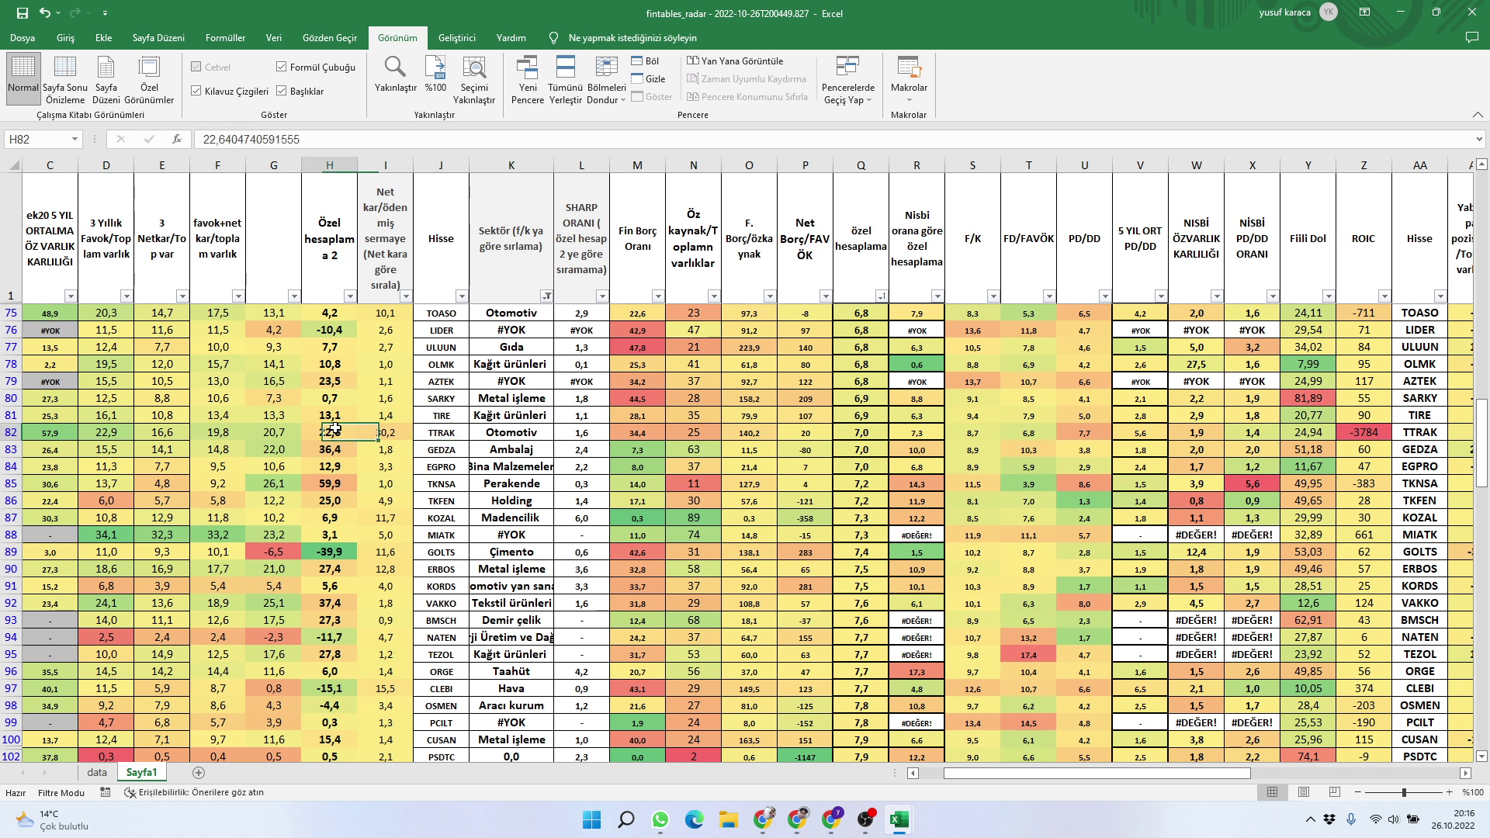
pyautogui.scroll(3, 441, 464)
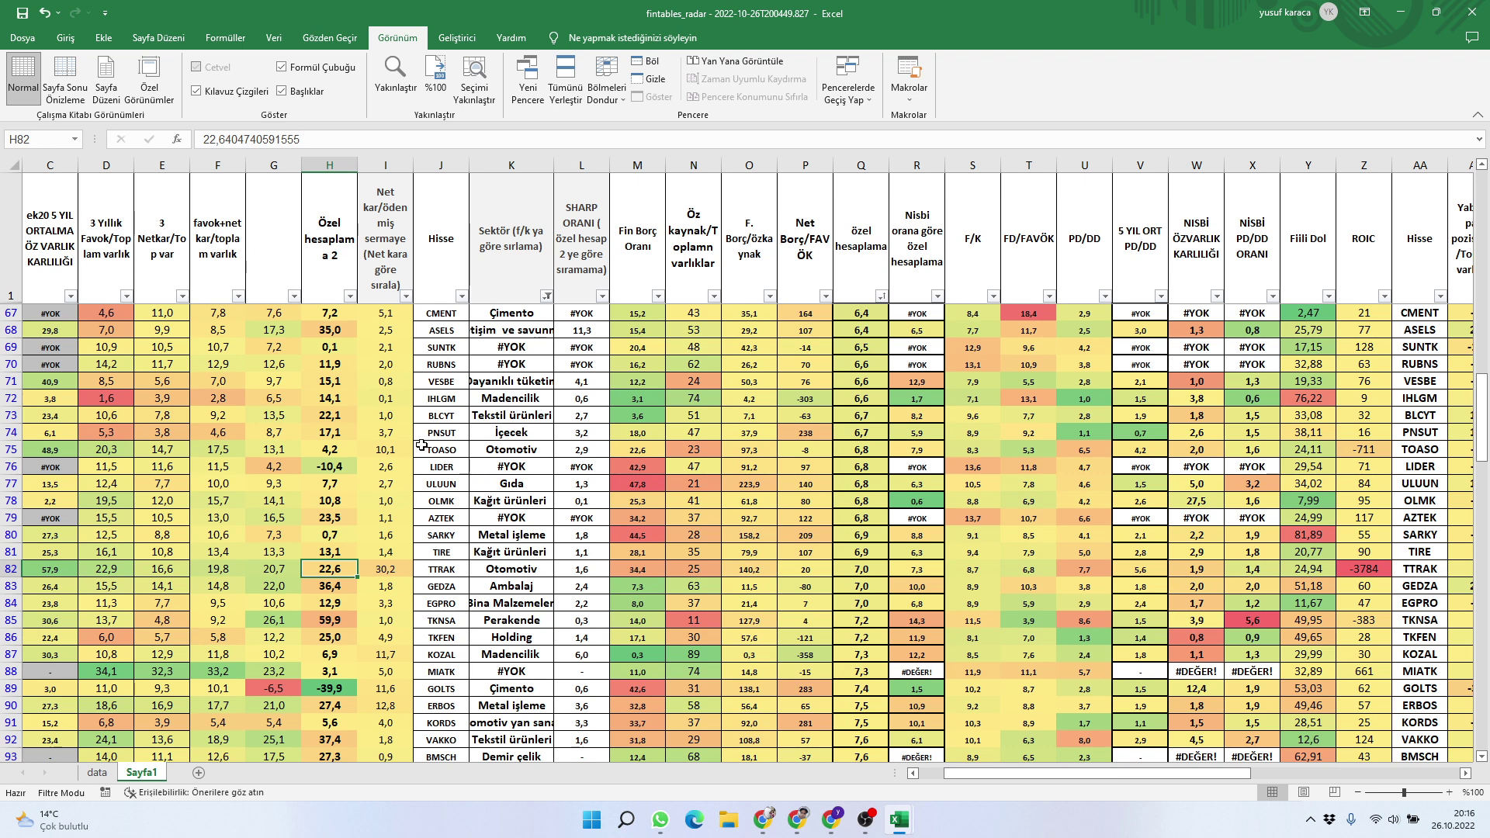
pyautogui.click(330, 450)
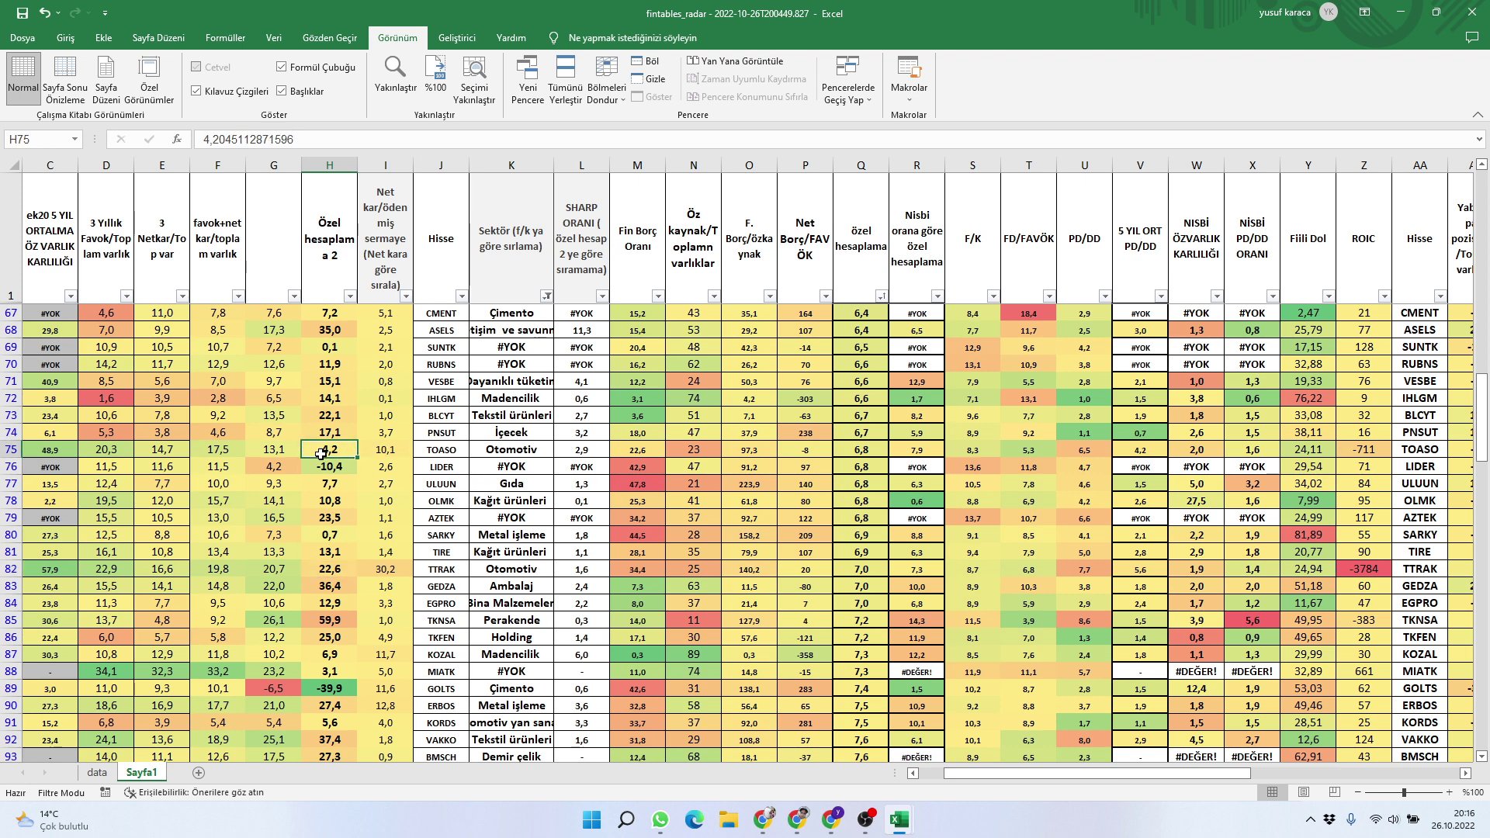
pyautogui.click(8, 450)
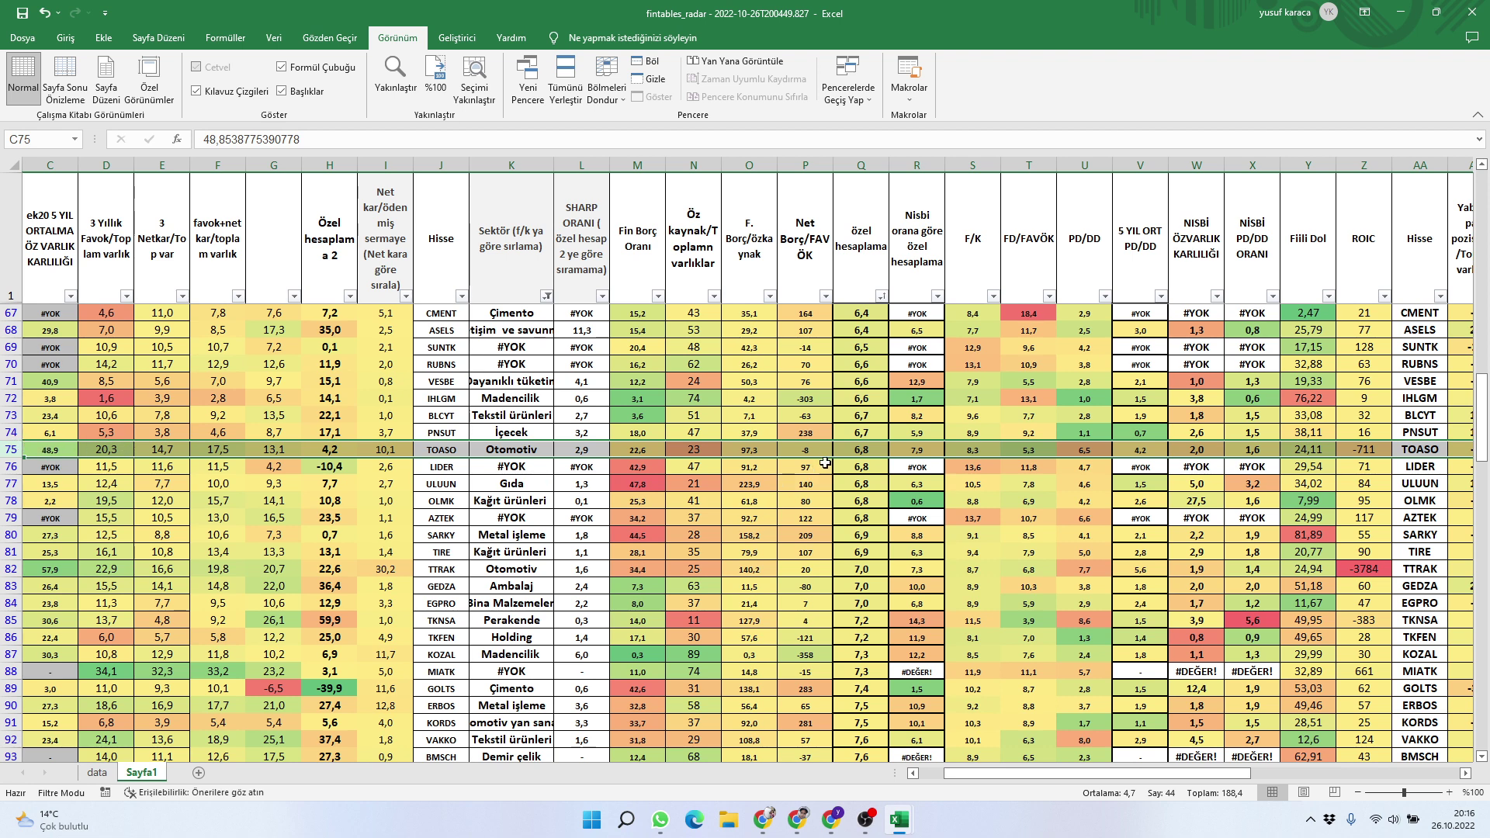
# Look through the companies ranked above TOASO and select ACSEL's Özel hesaplama 2 and ticker cells for review
pyautogui.scroll(3, 825, 473)
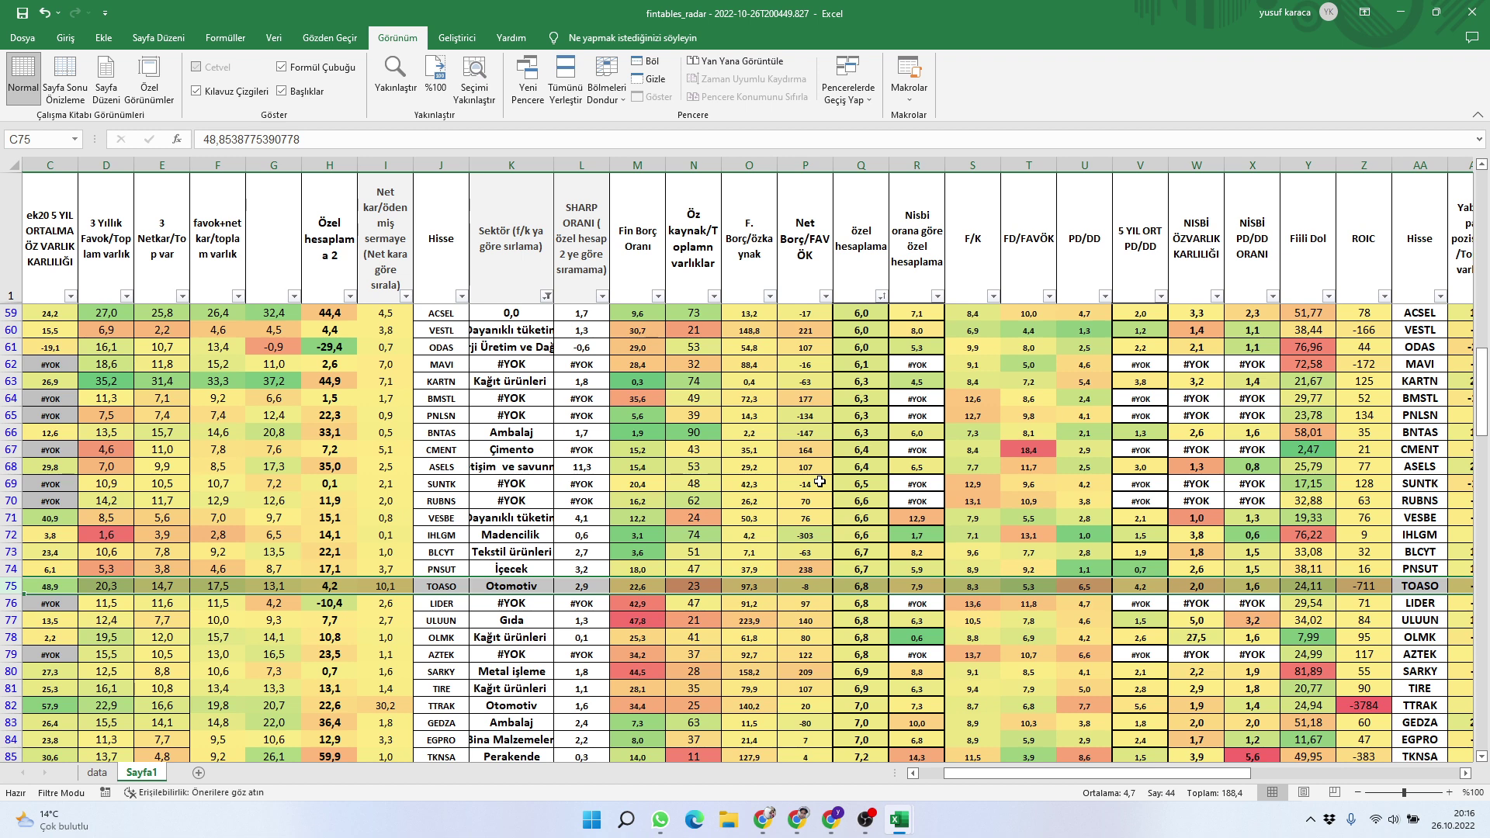
pyautogui.scroll(3, 819, 482)
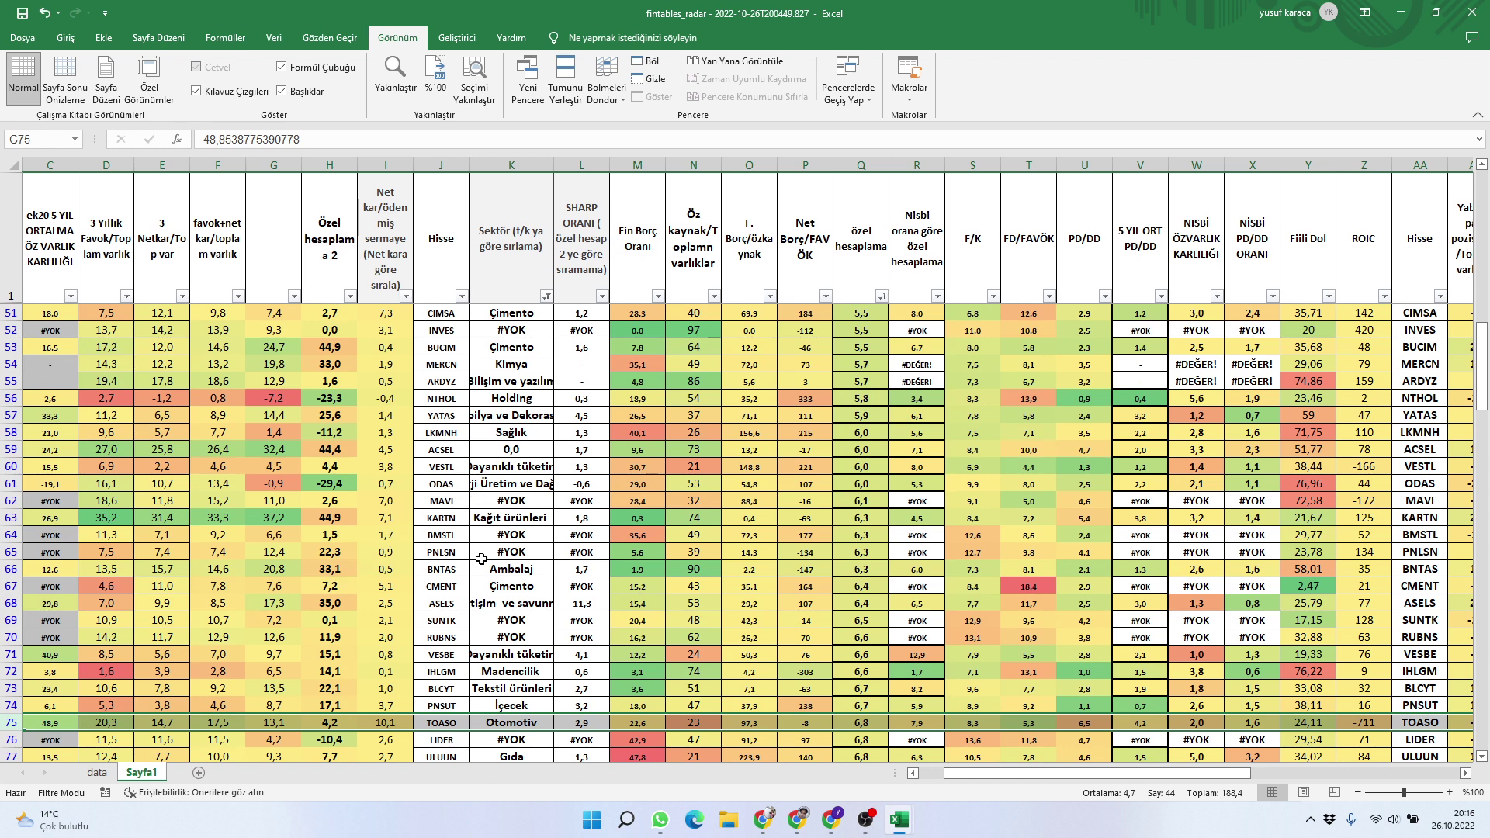
pyautogui.click(342, 449)
pyautogui.click(437, 451)
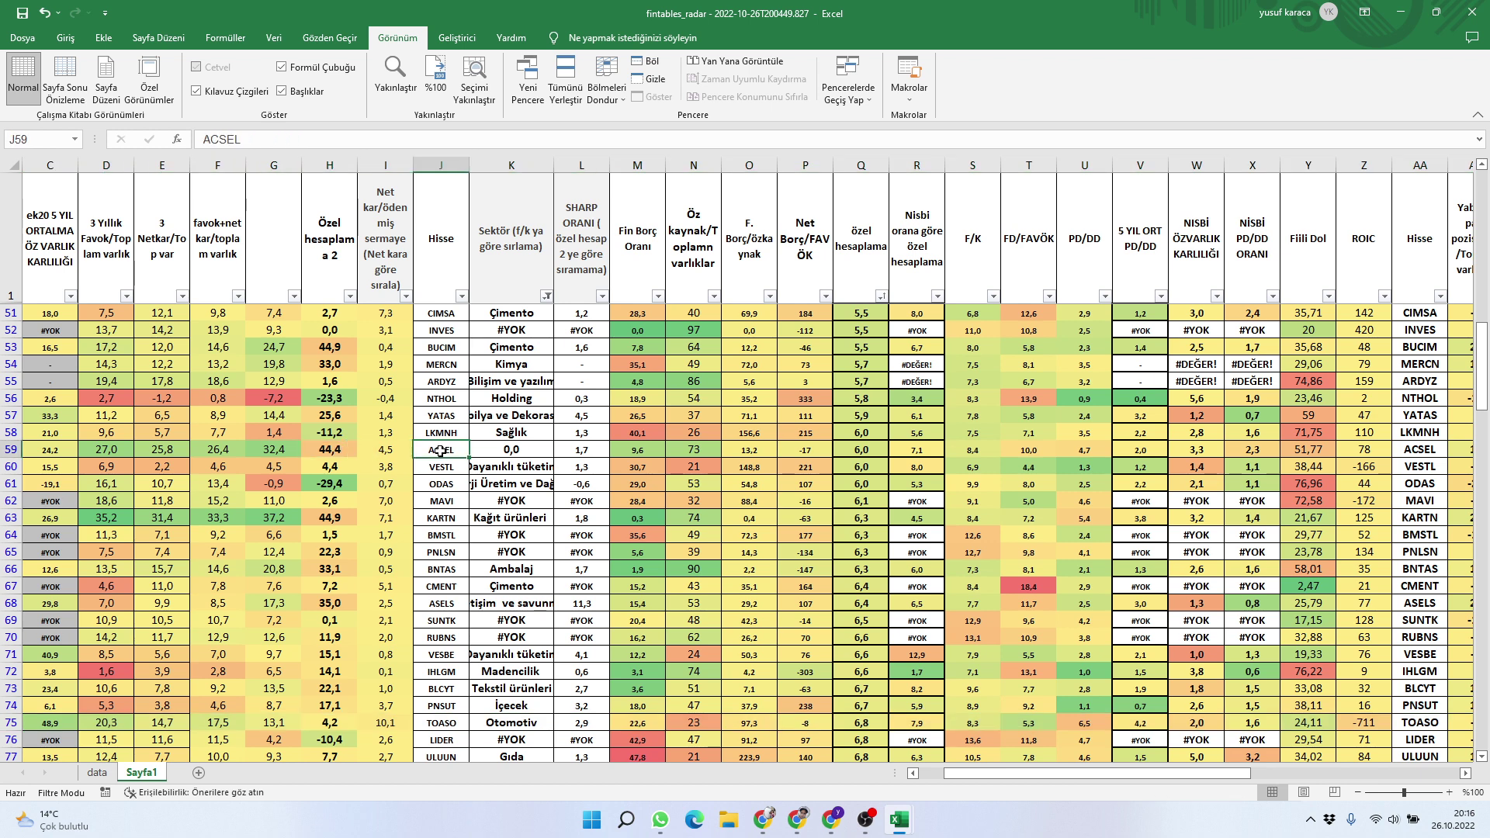
# Scan the lower özel hesaplama rows above ACSEL and select the CEMTS ticker cell for review
pyautogui.scroll(3, 491, 475)
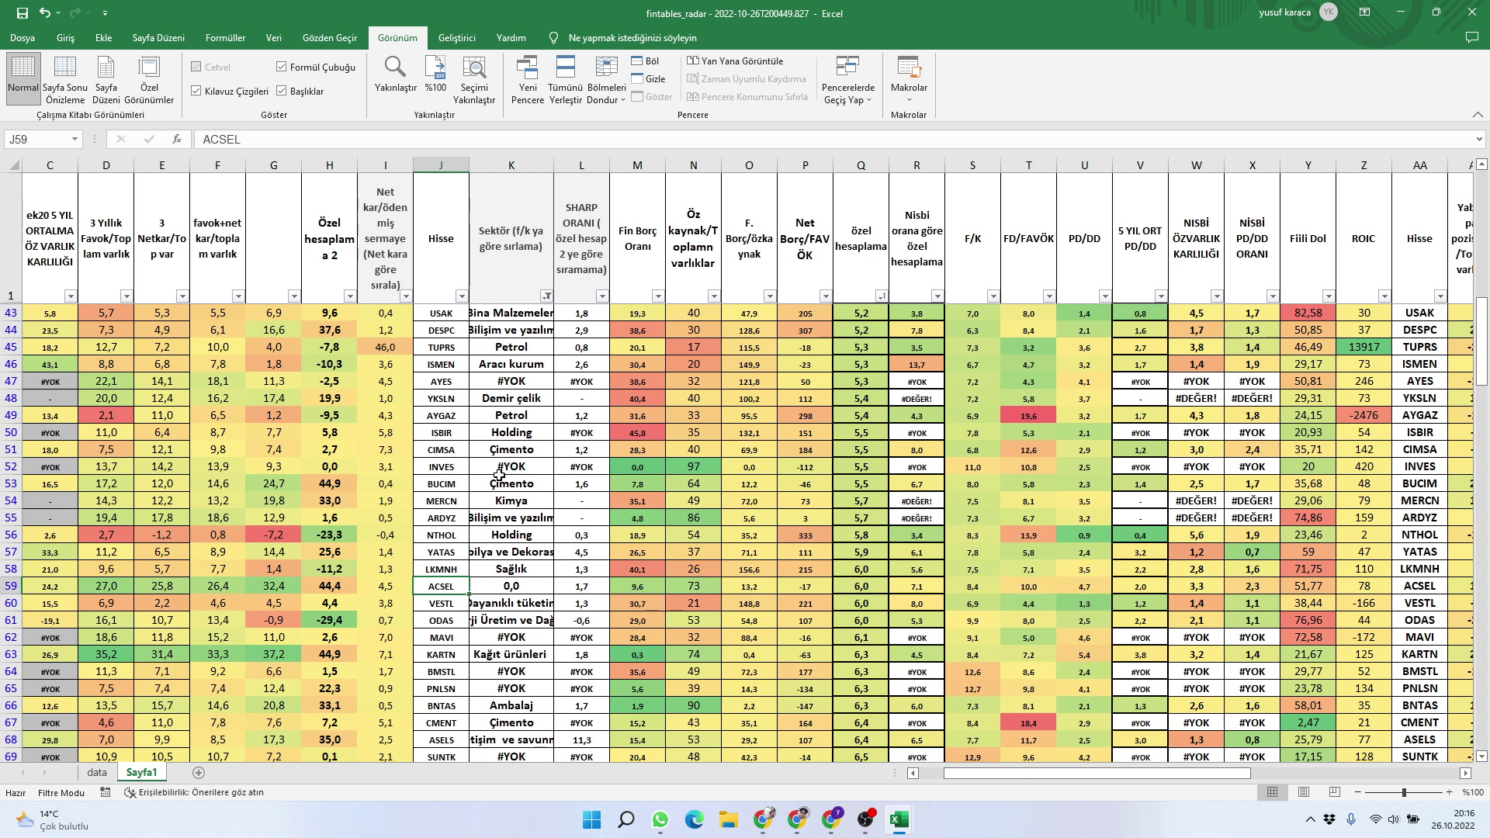
pyautogui.scroll(3, 499, 475)
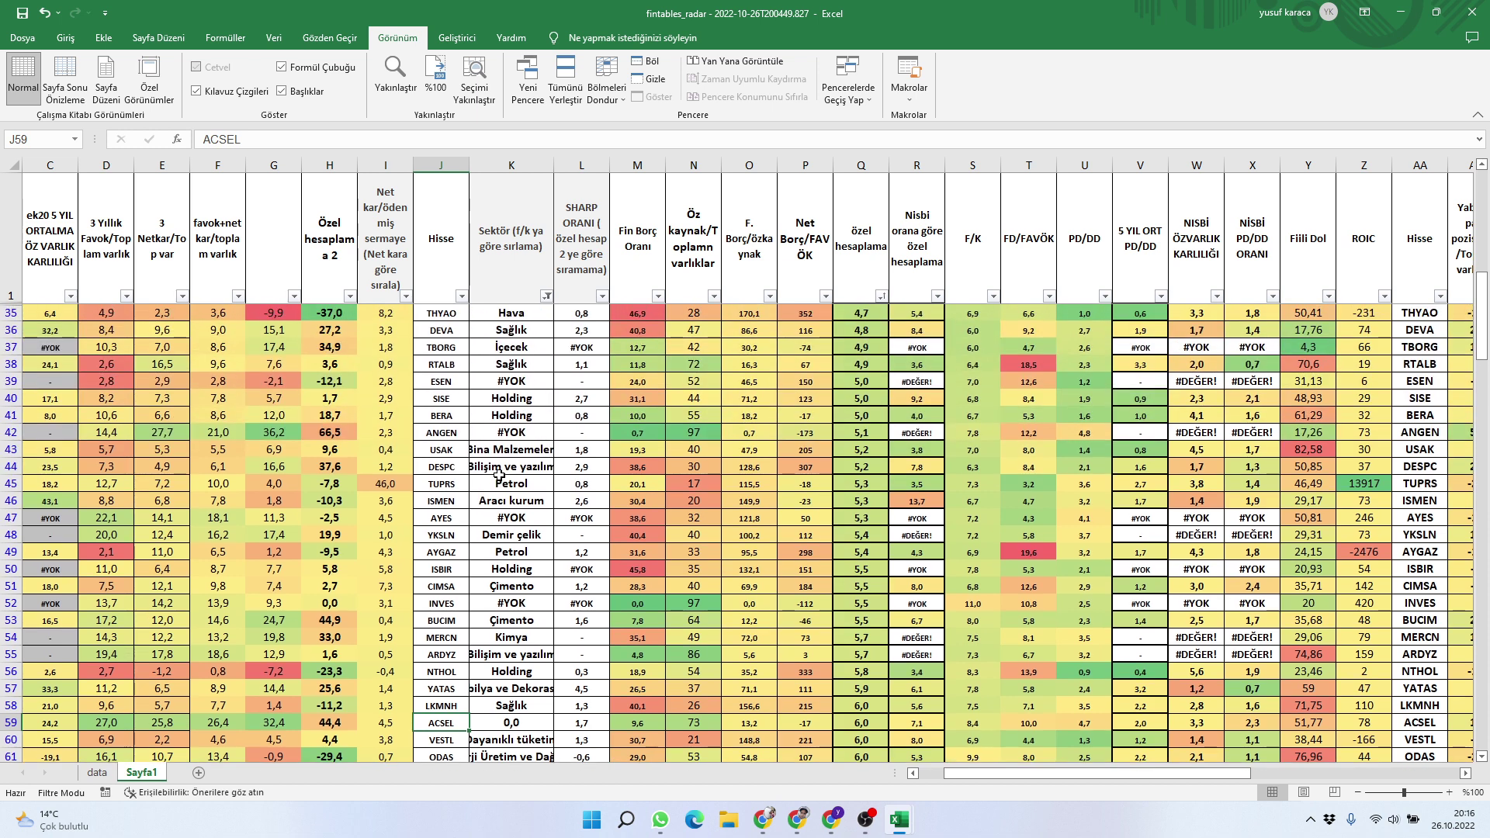
pyautogui.scroll(3, 499, 475)
pyautogui.scroll(3, 499, 475)
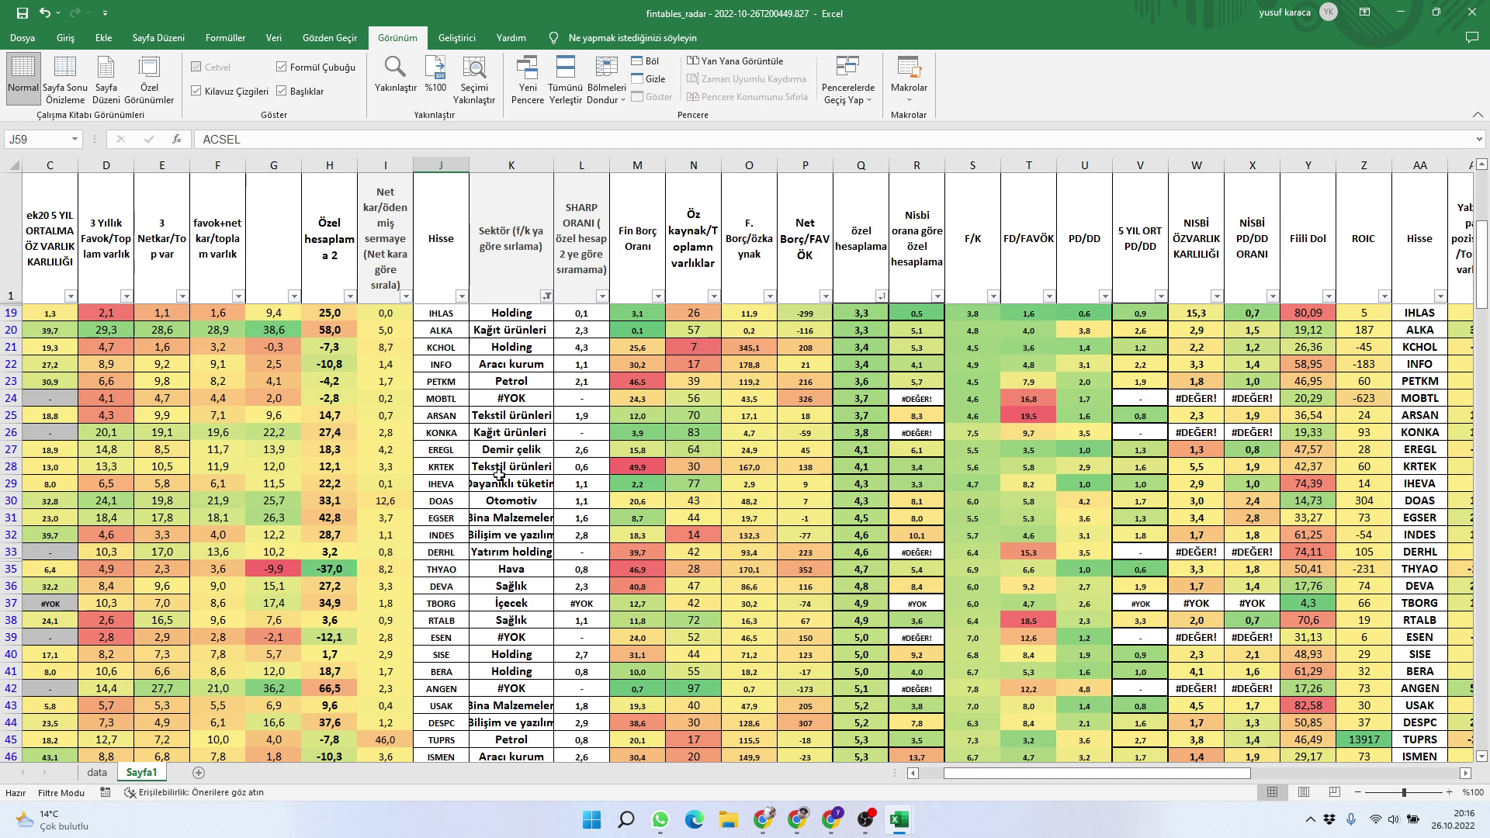
pyautogui.scroll(3, 499, 475)
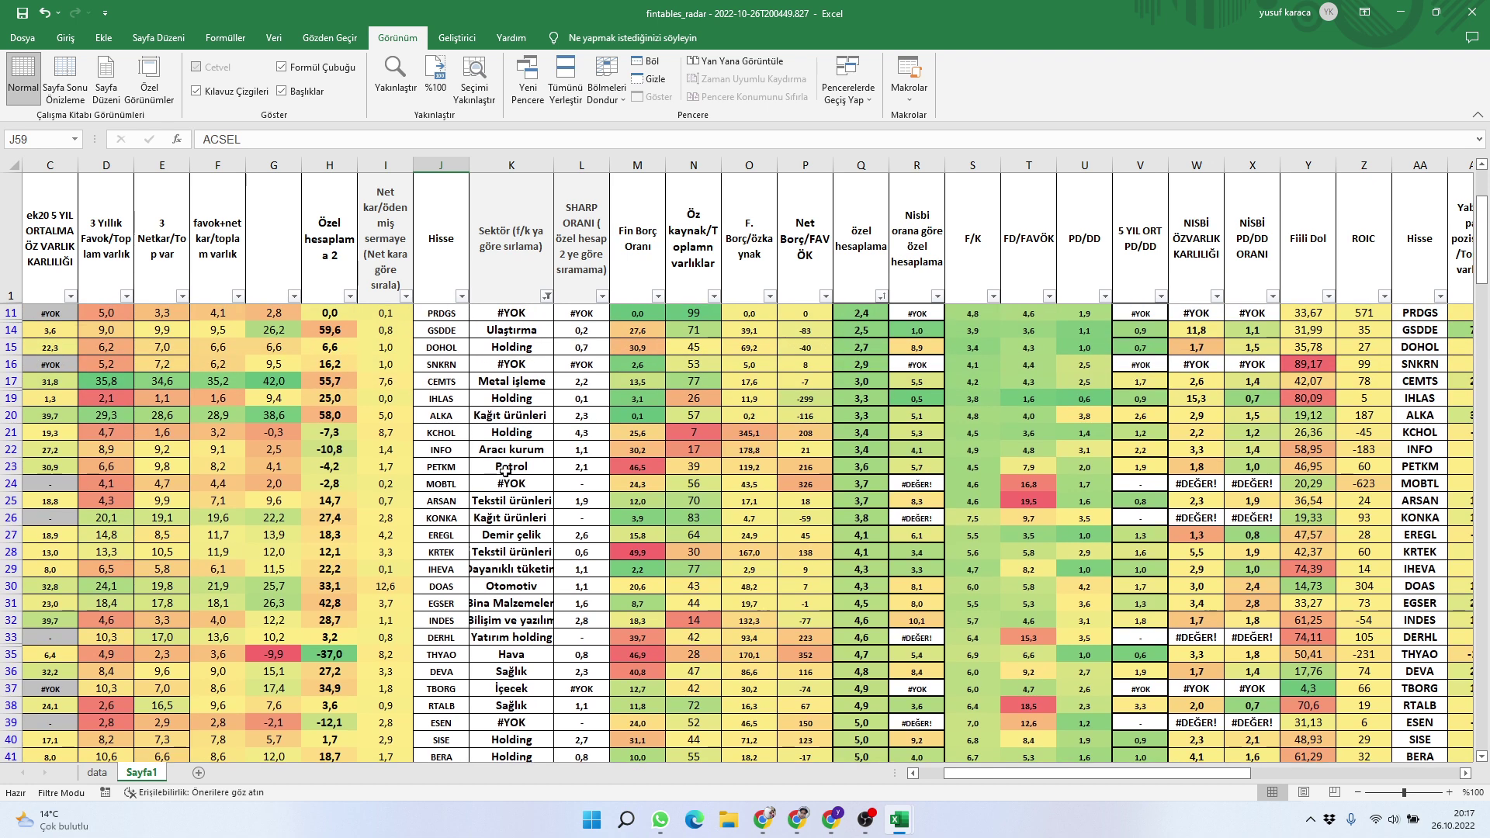
pyautogui.click(437, 382)
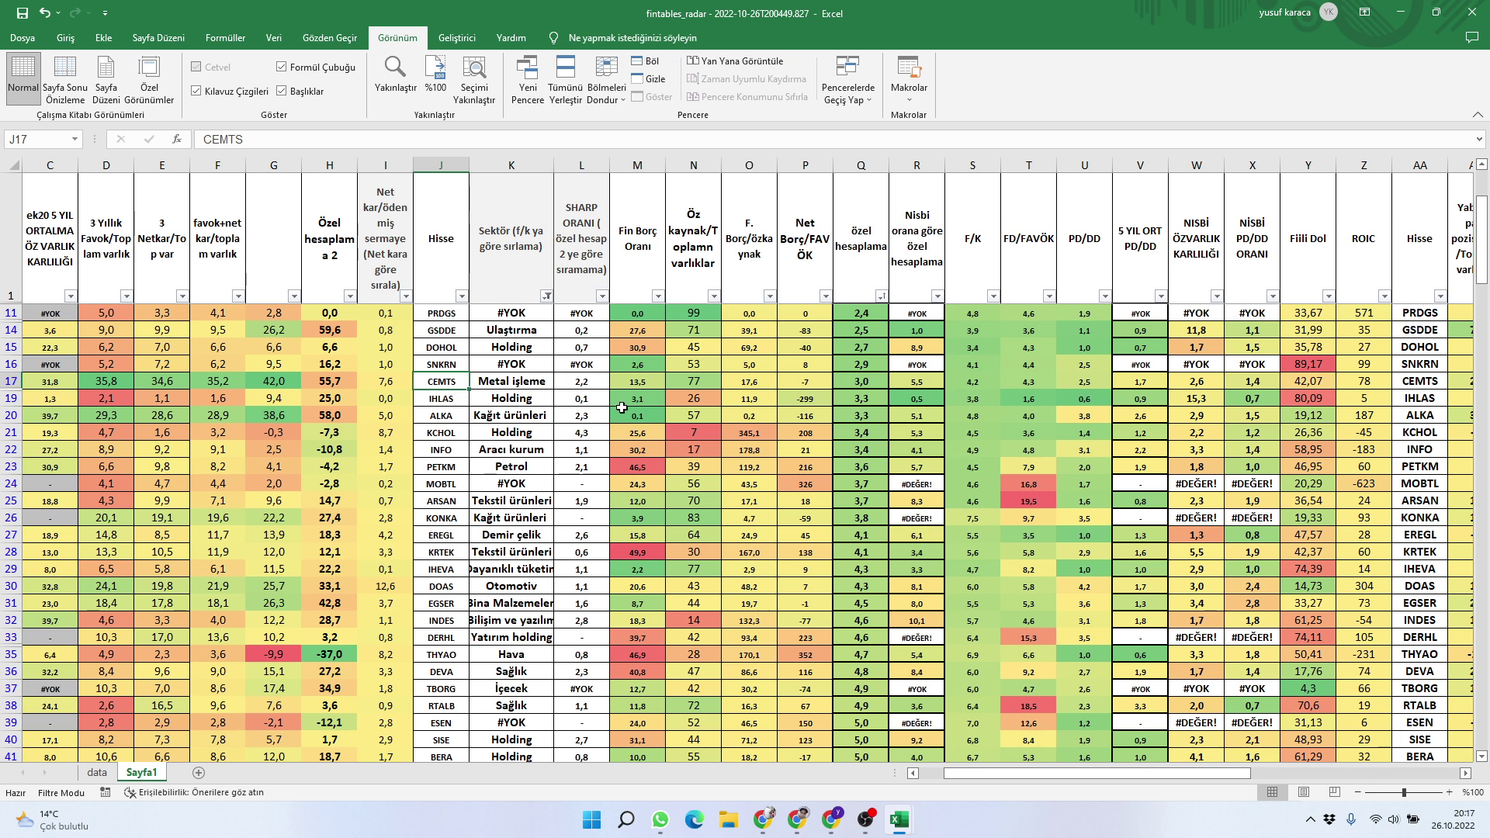
# Return to the start of the ranked company list and save the fintables_radar workbook
pyautogui.scroll(2, 629, 413)
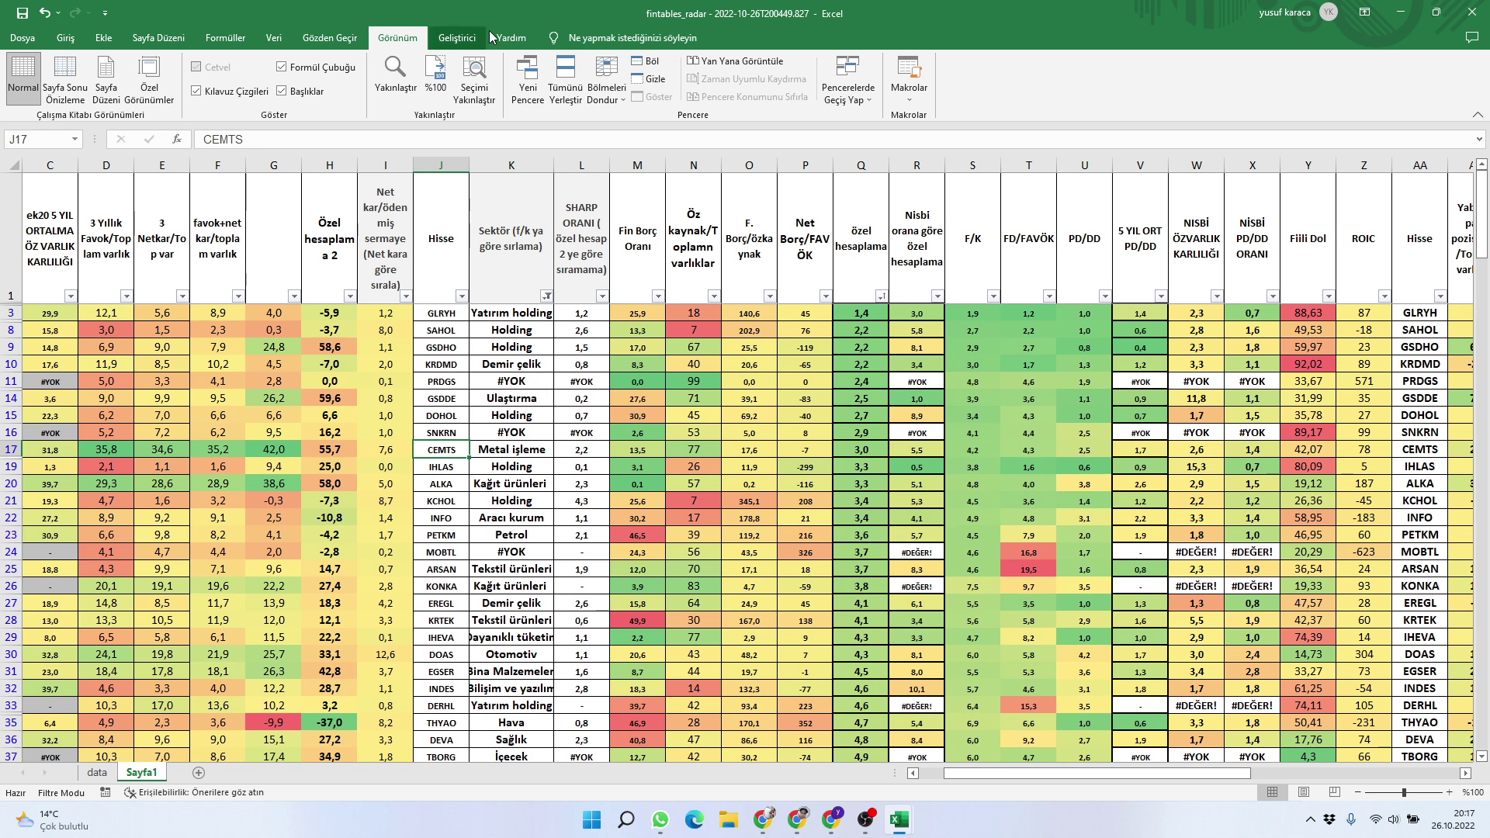
pyautogui.click(22, 13)
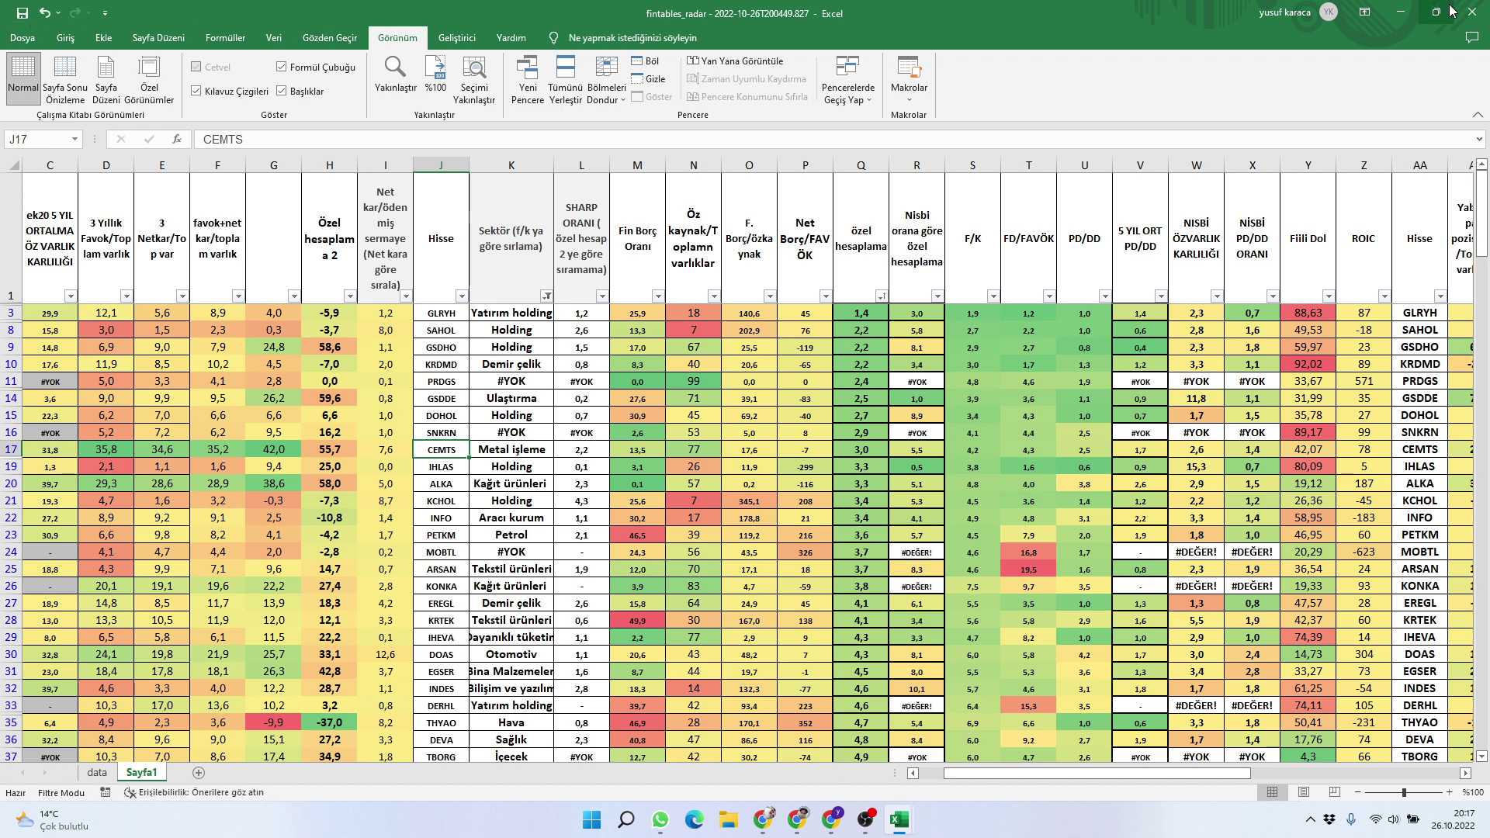